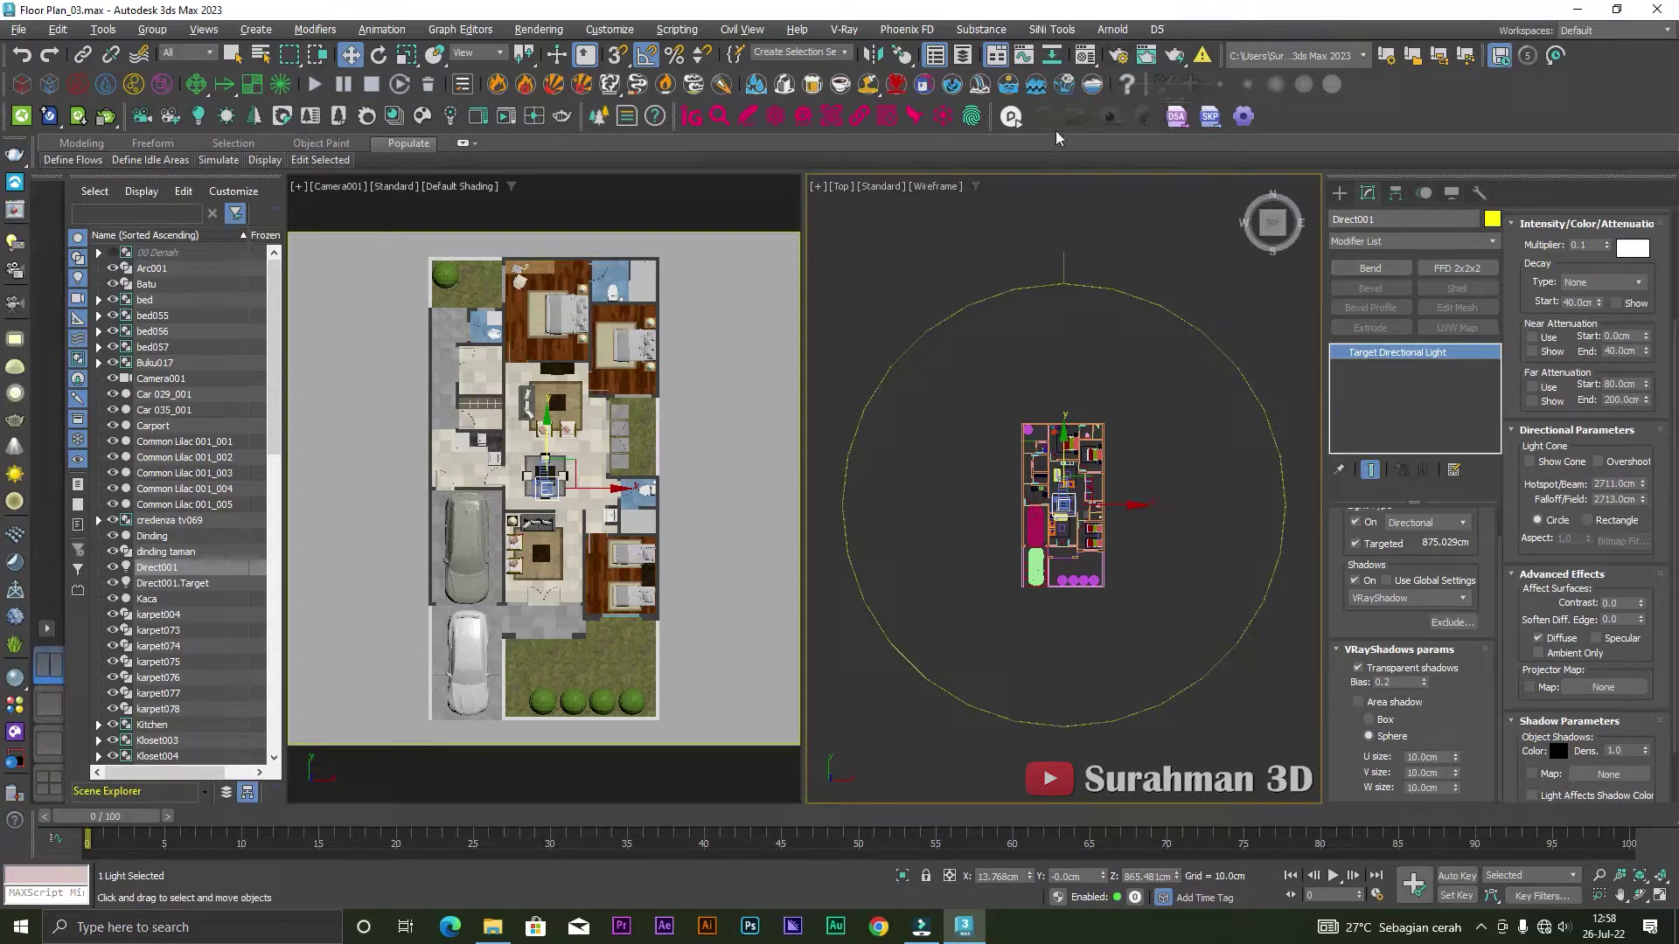
- Open Render Setup, make the Camera001 viewport active, and bring up Environment and Effects
click(1121, 59)
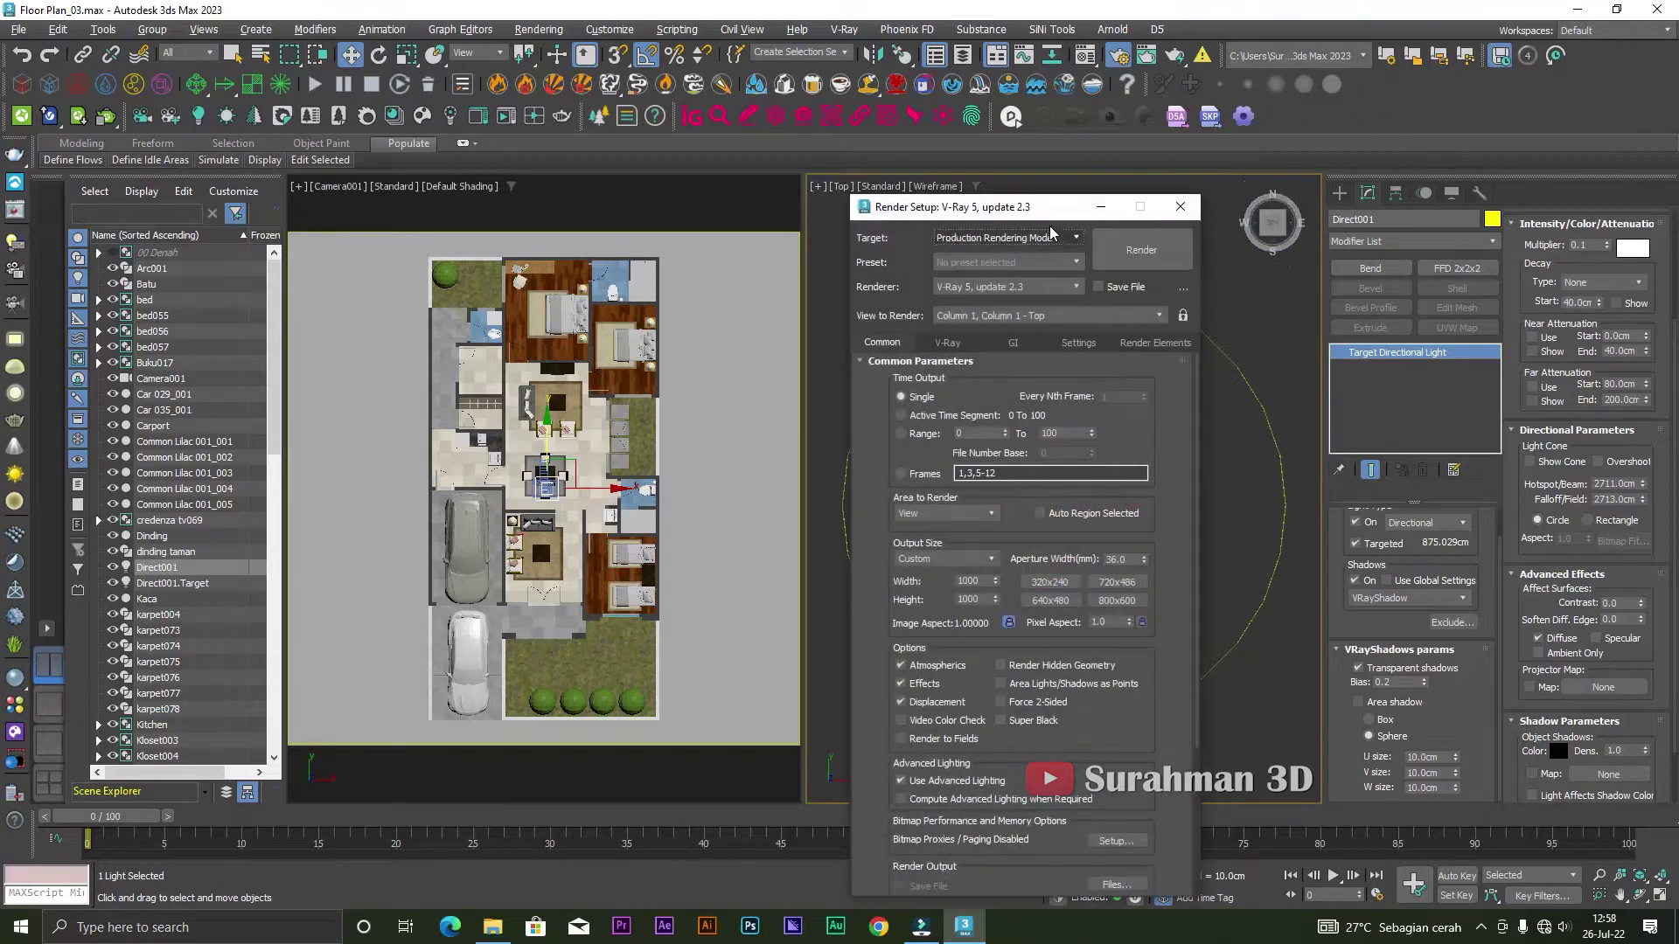
drag(1054, 207, 1317, 171)
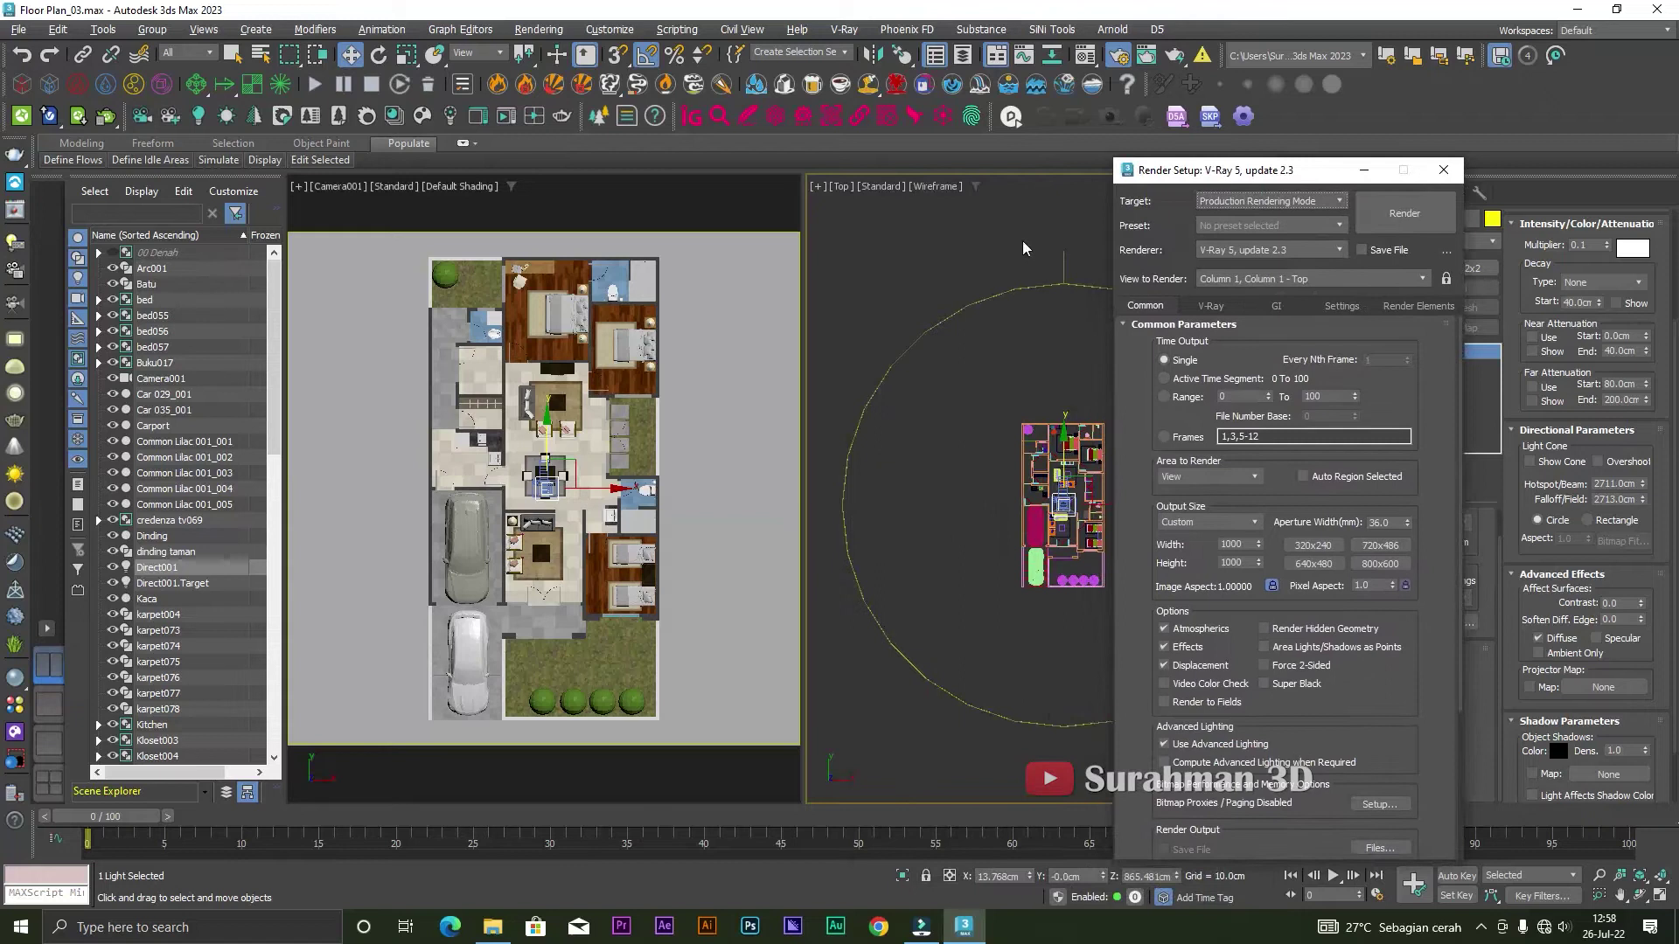
right_click(745, 217)
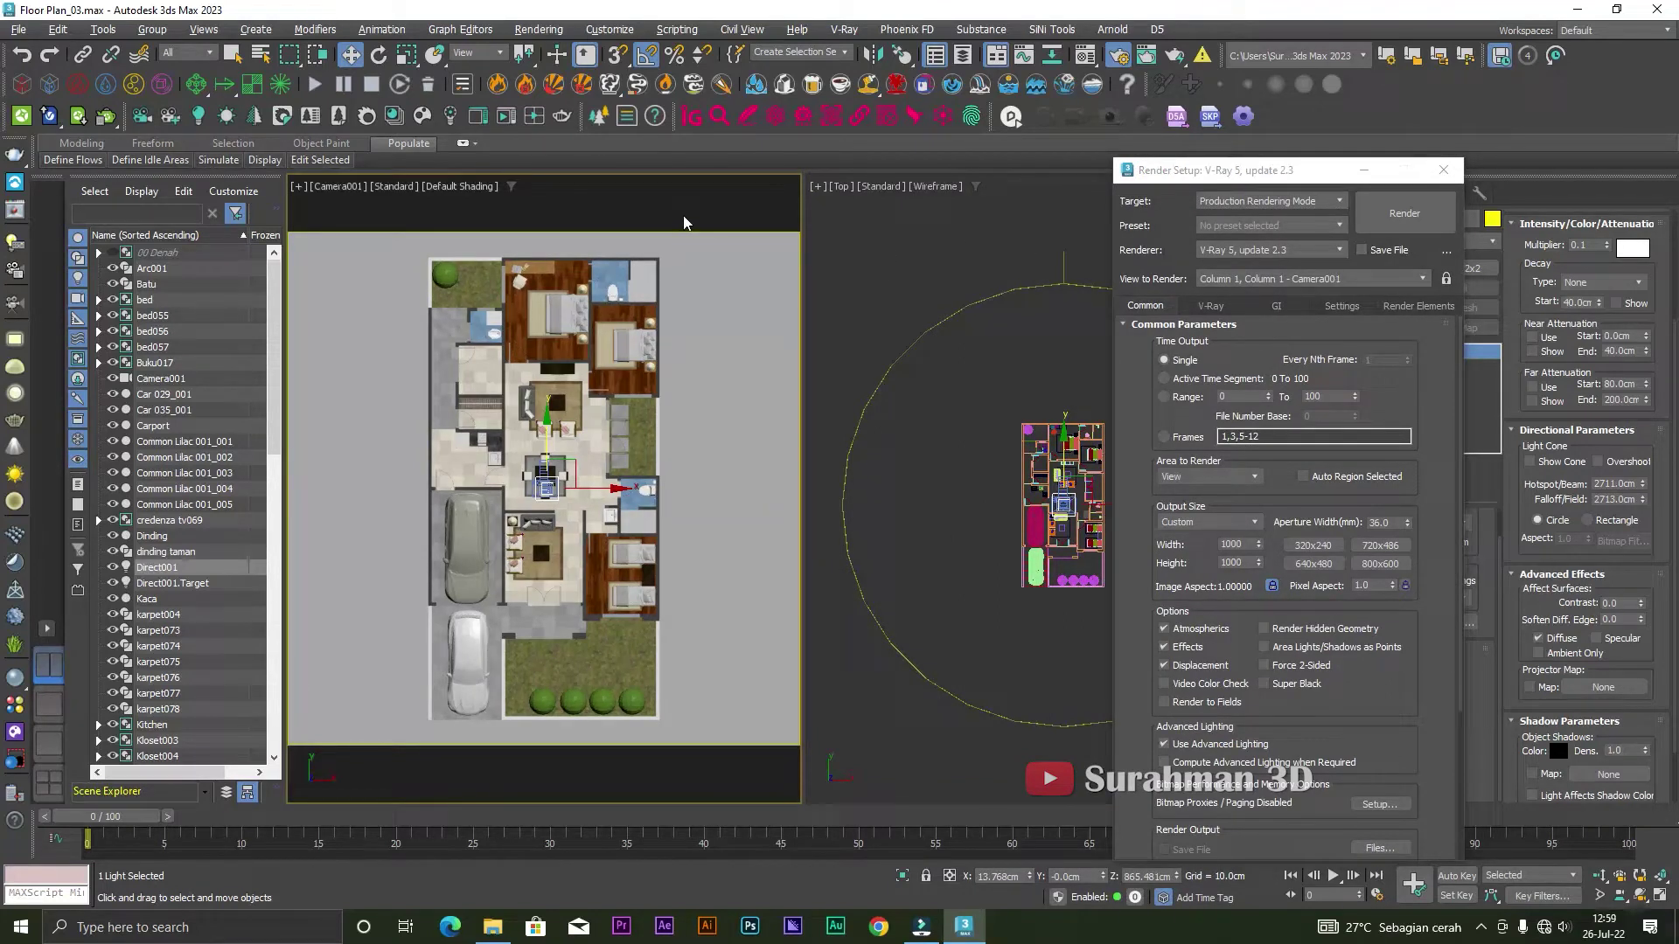
key(8)
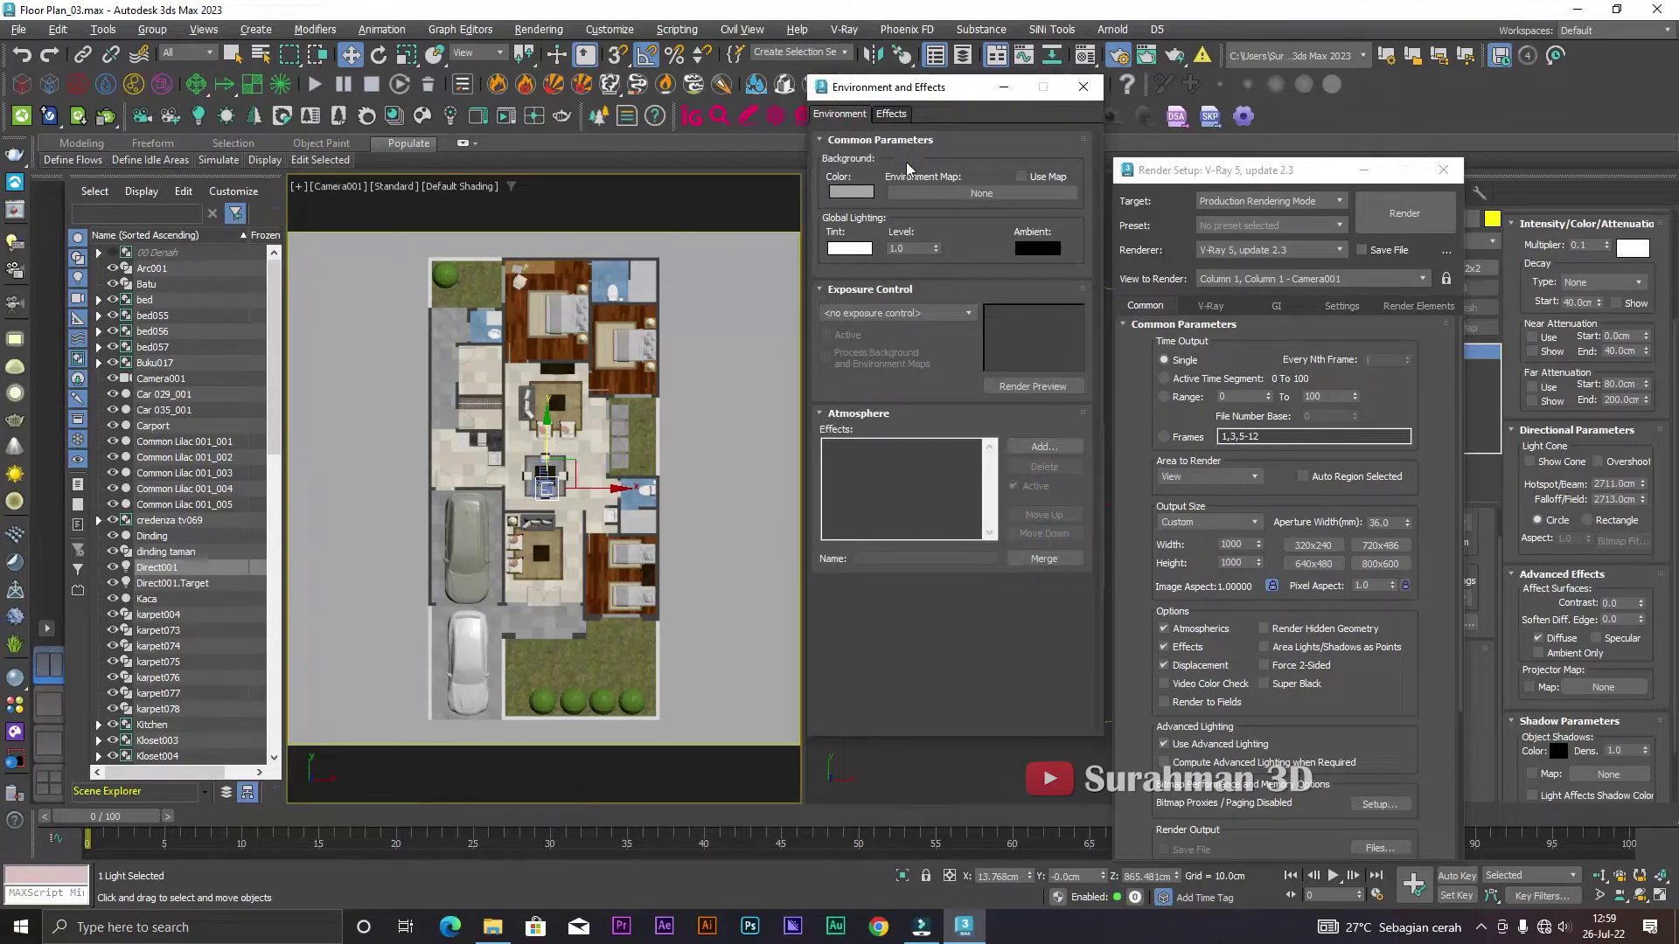
- Set the environment background colour to light grey (RGB 100, 100, 100)
click(845, 195)
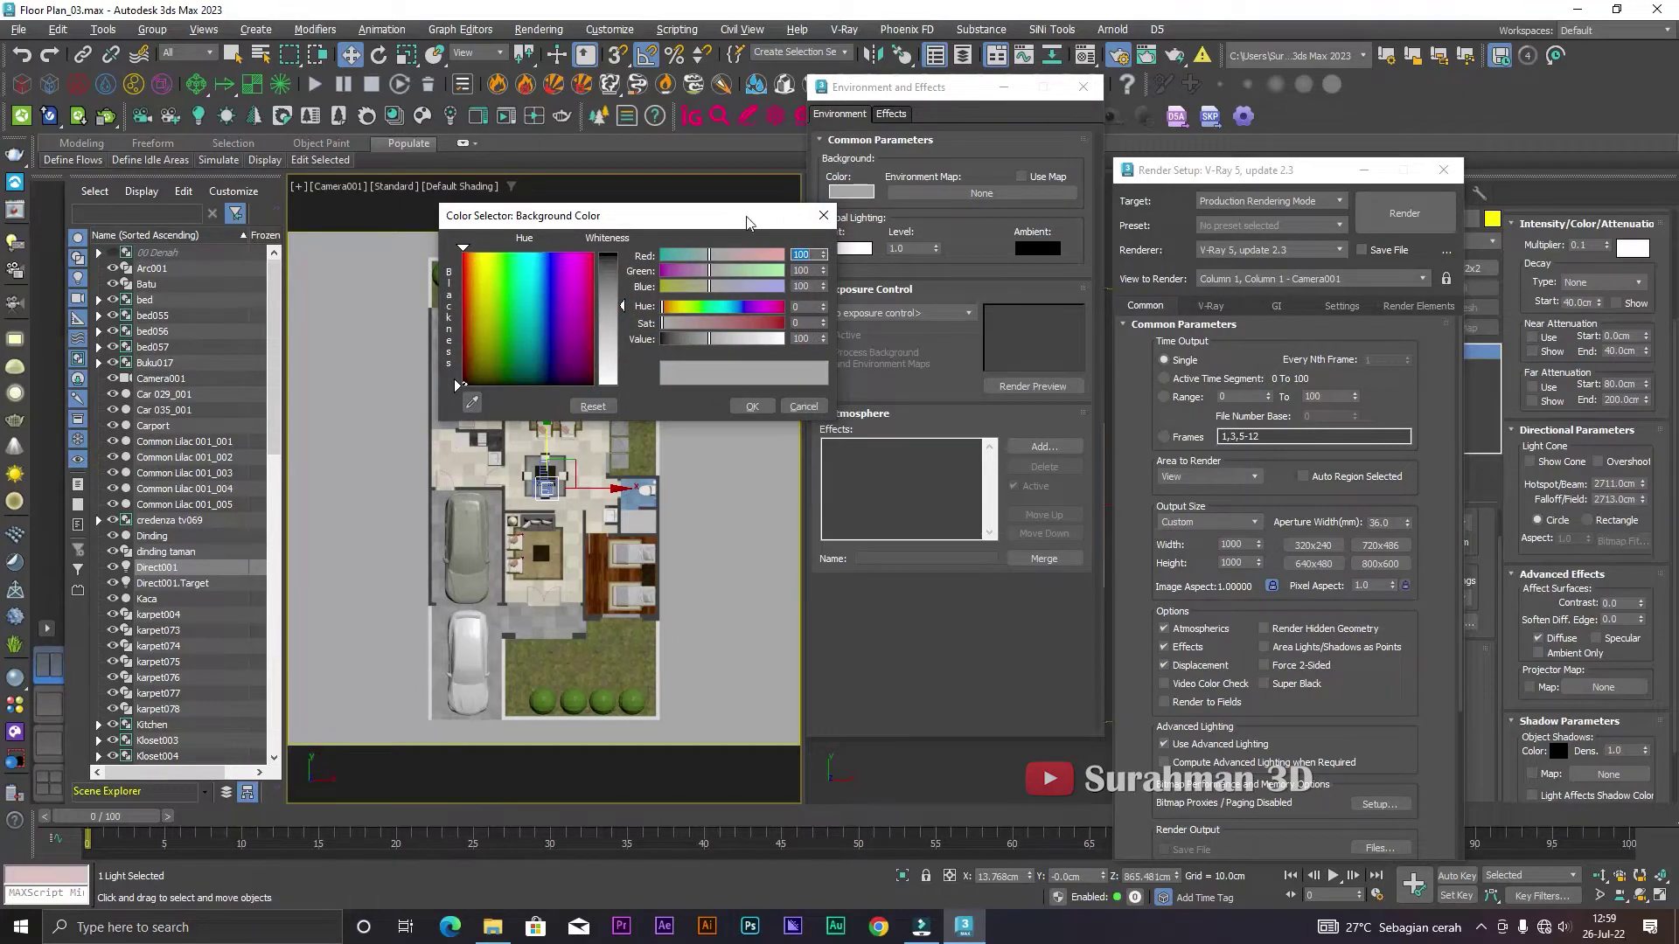
drag(749, 217, 687, 101)
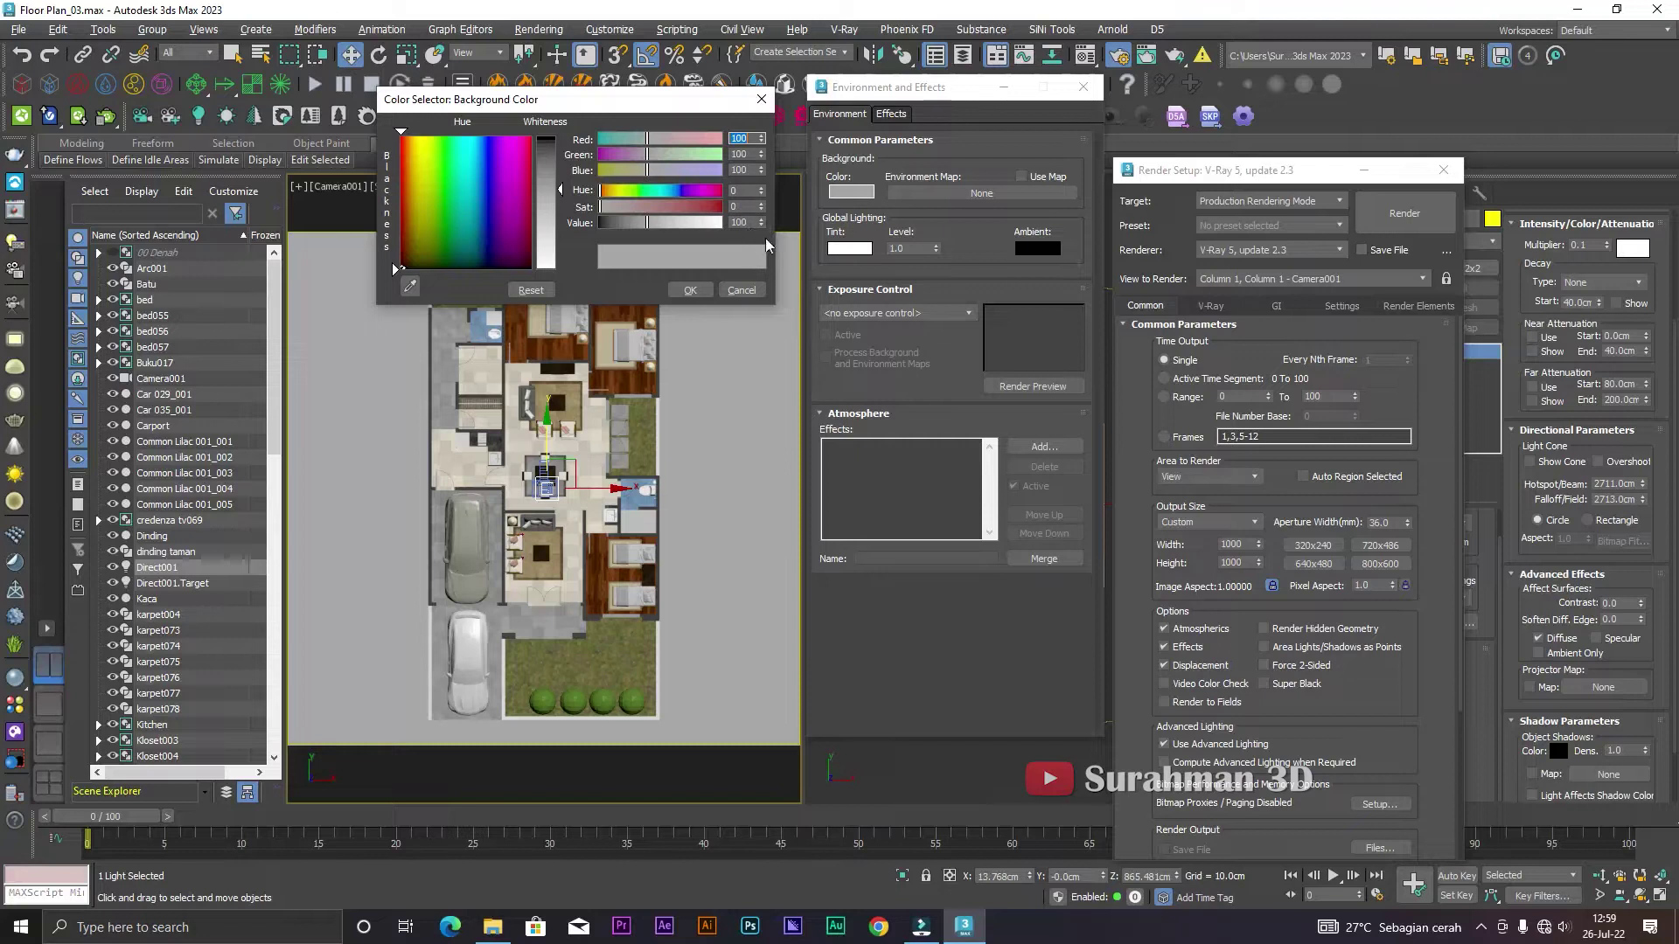
click(705, 291)
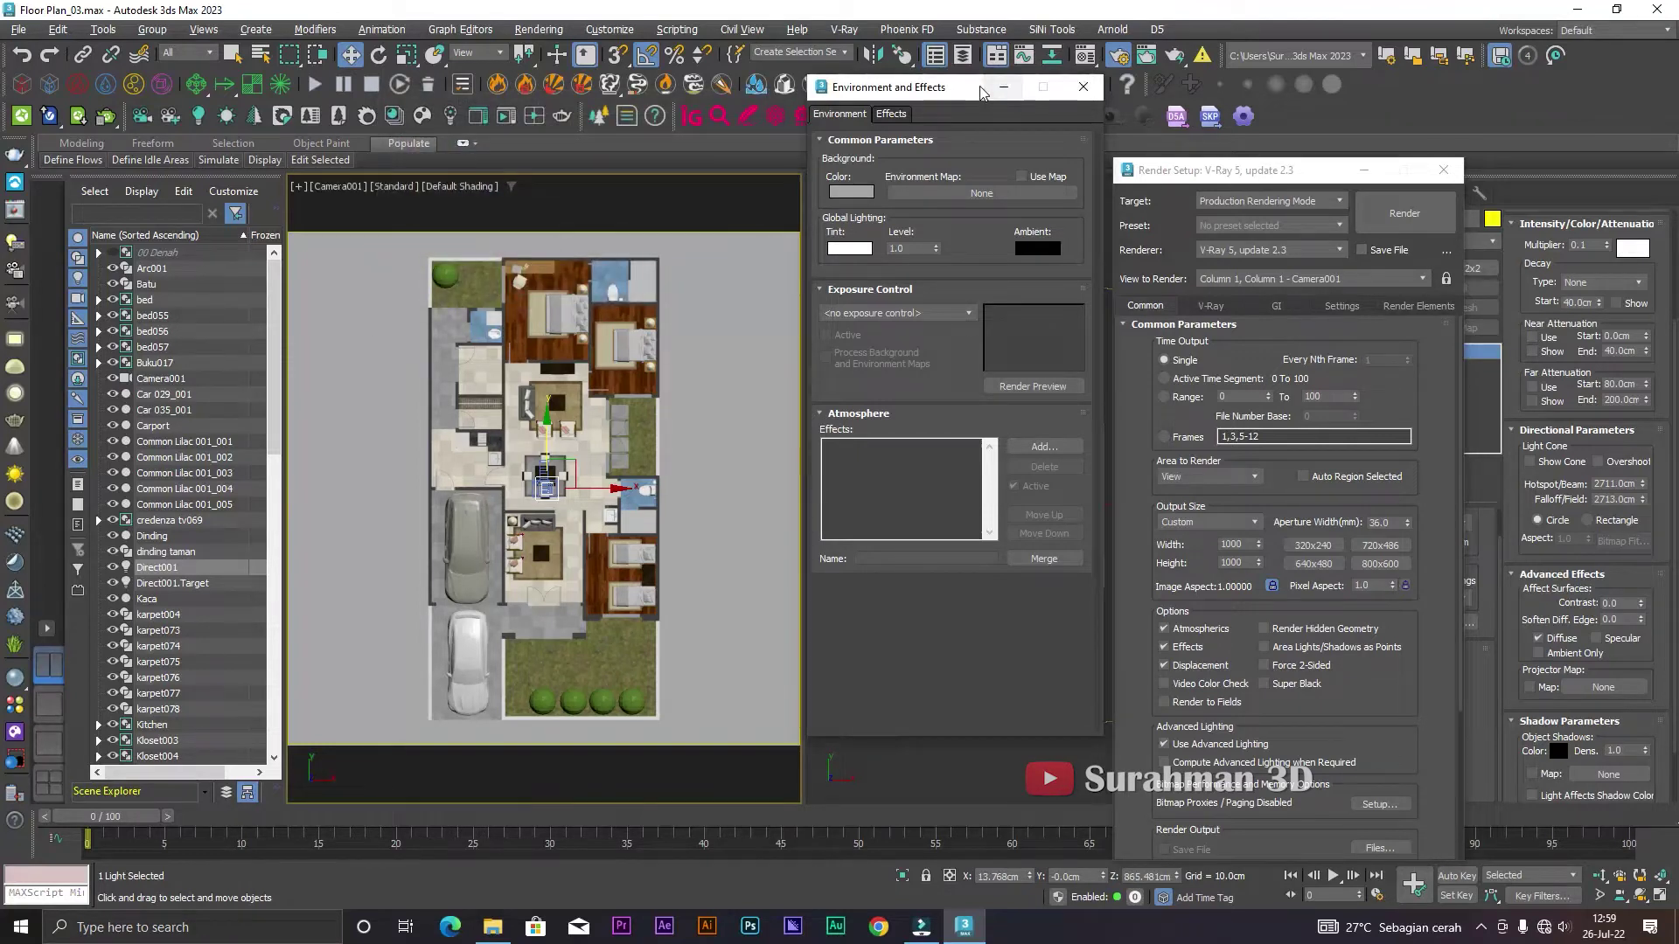
drag(991, 95, 770, 87)
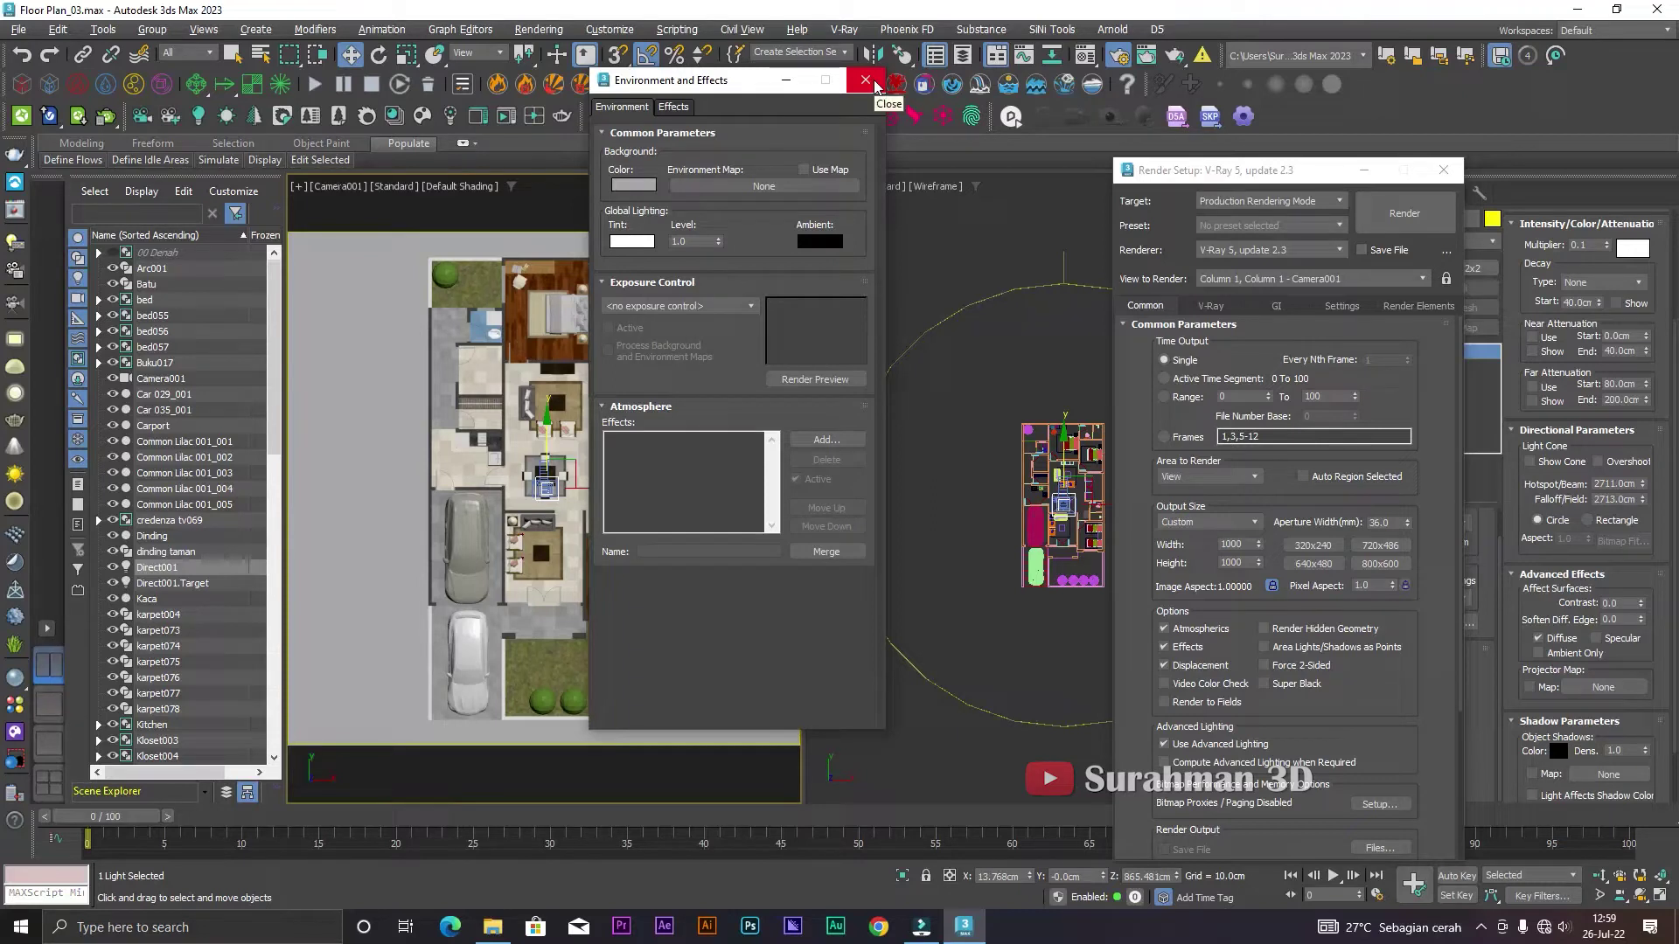
- Close Environment and Effects and start a 1000 x 1000 test render of Camera001
click(874, 82)
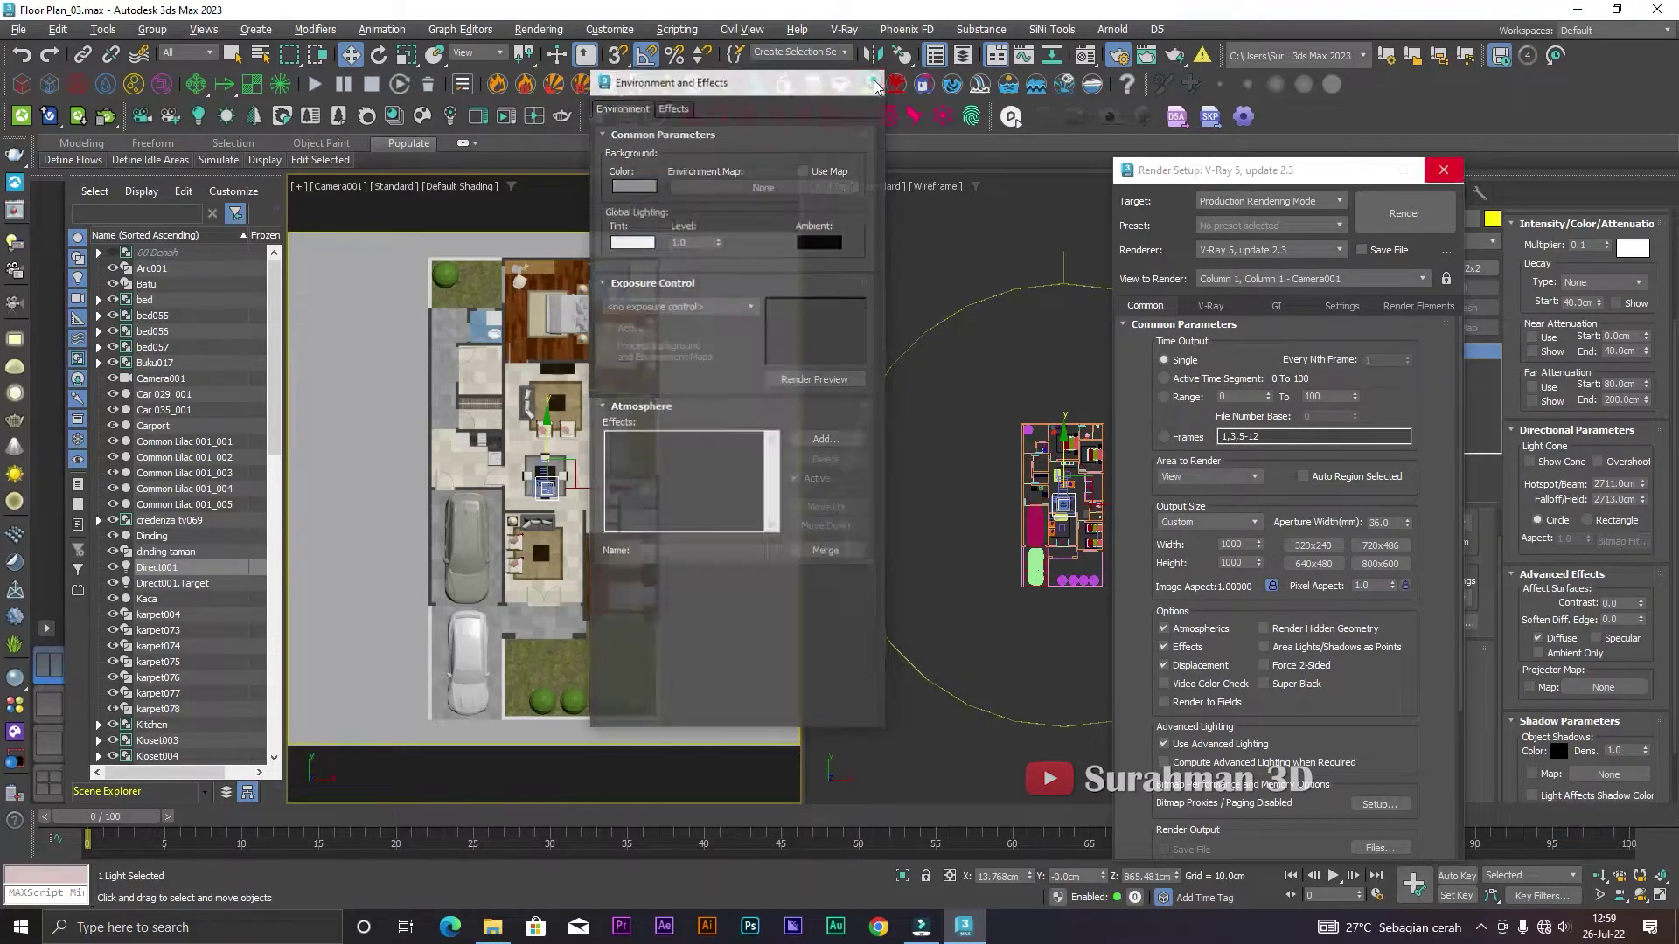
drag(1205, 175, 994, 96)
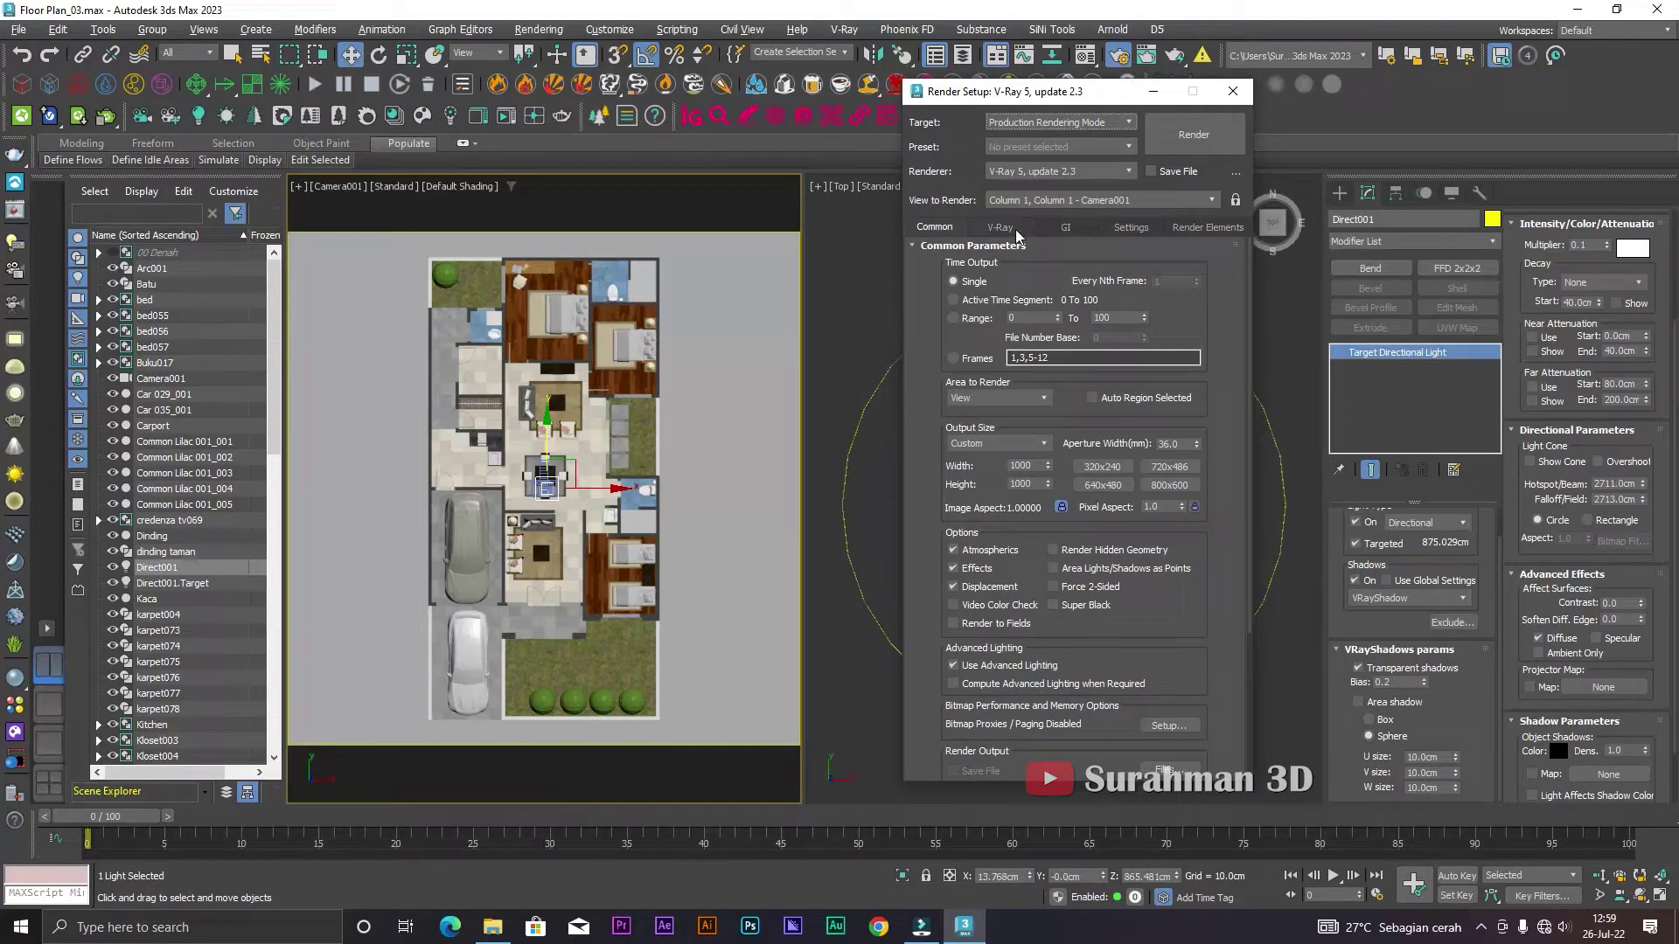
drag(1075, 95, 1114, 69)
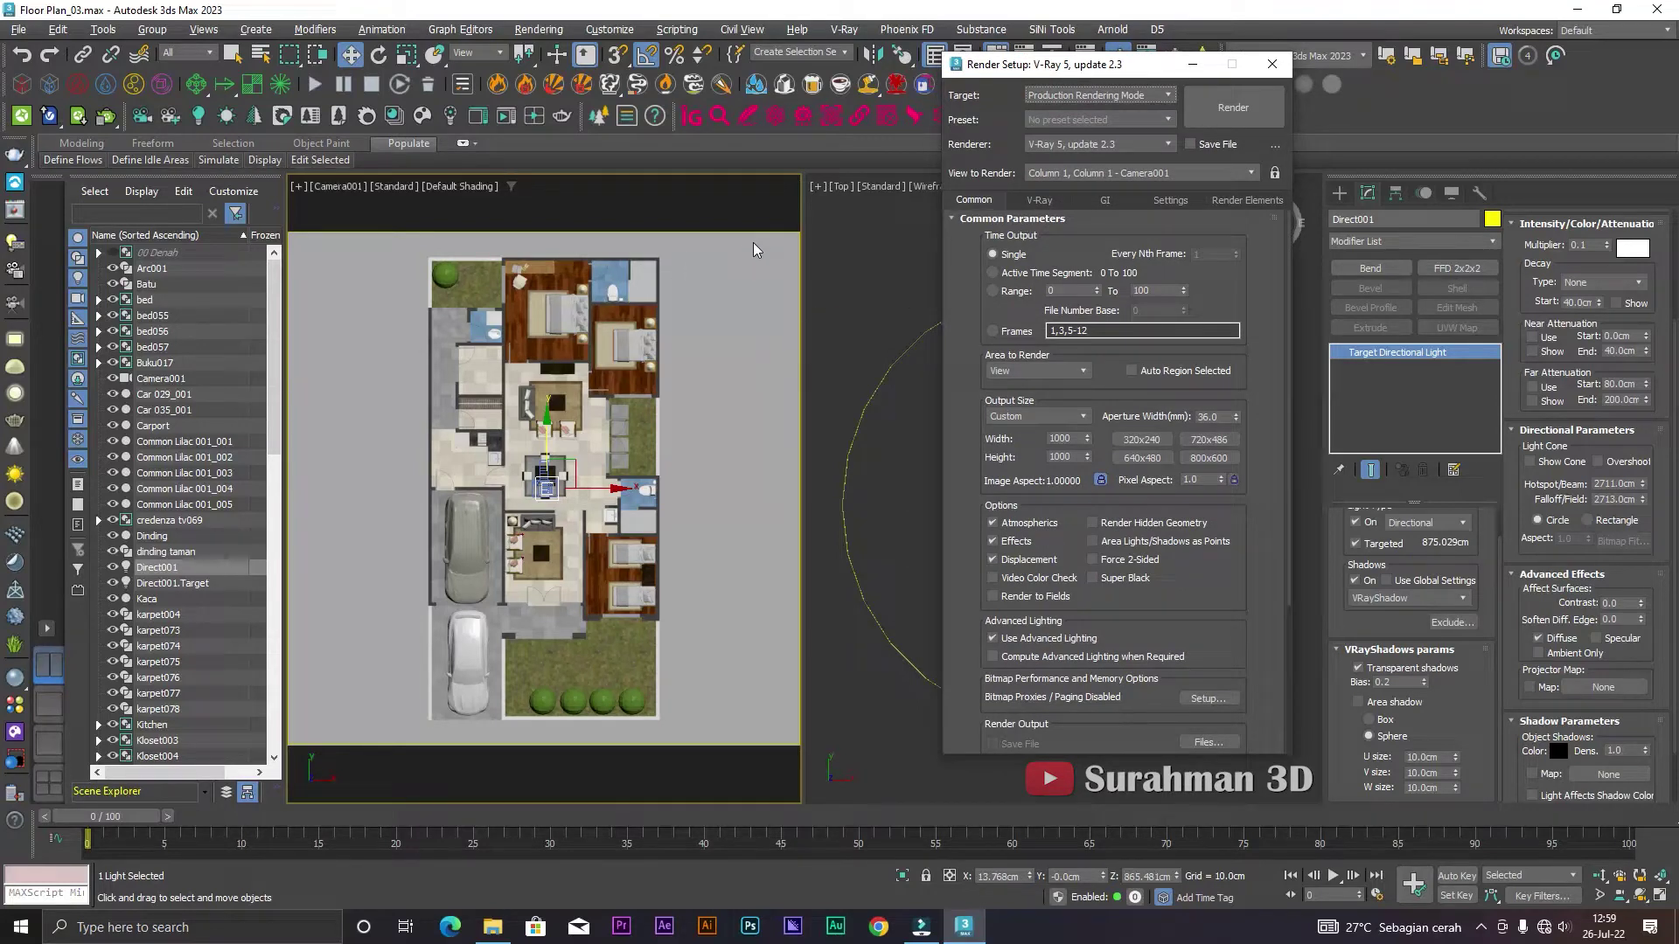
click(1261, 101)
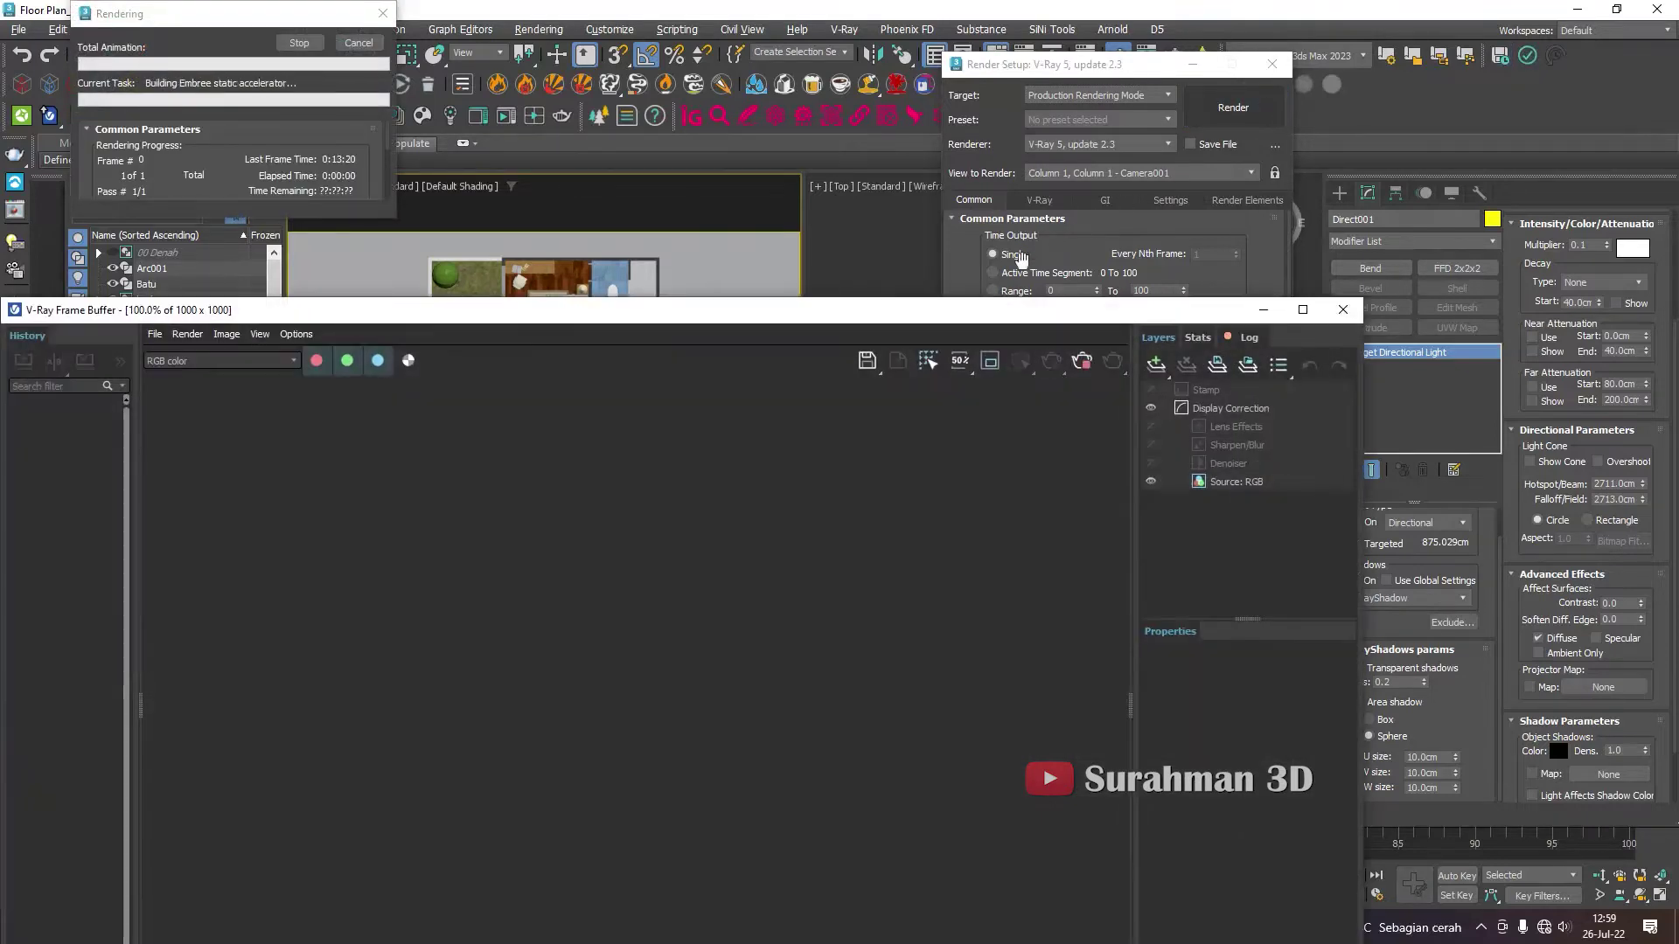
- Arrange and zoom the V-Ray Frame Buffer to inspect the finished floor plan render
drag(988, 308, 1198, 207)
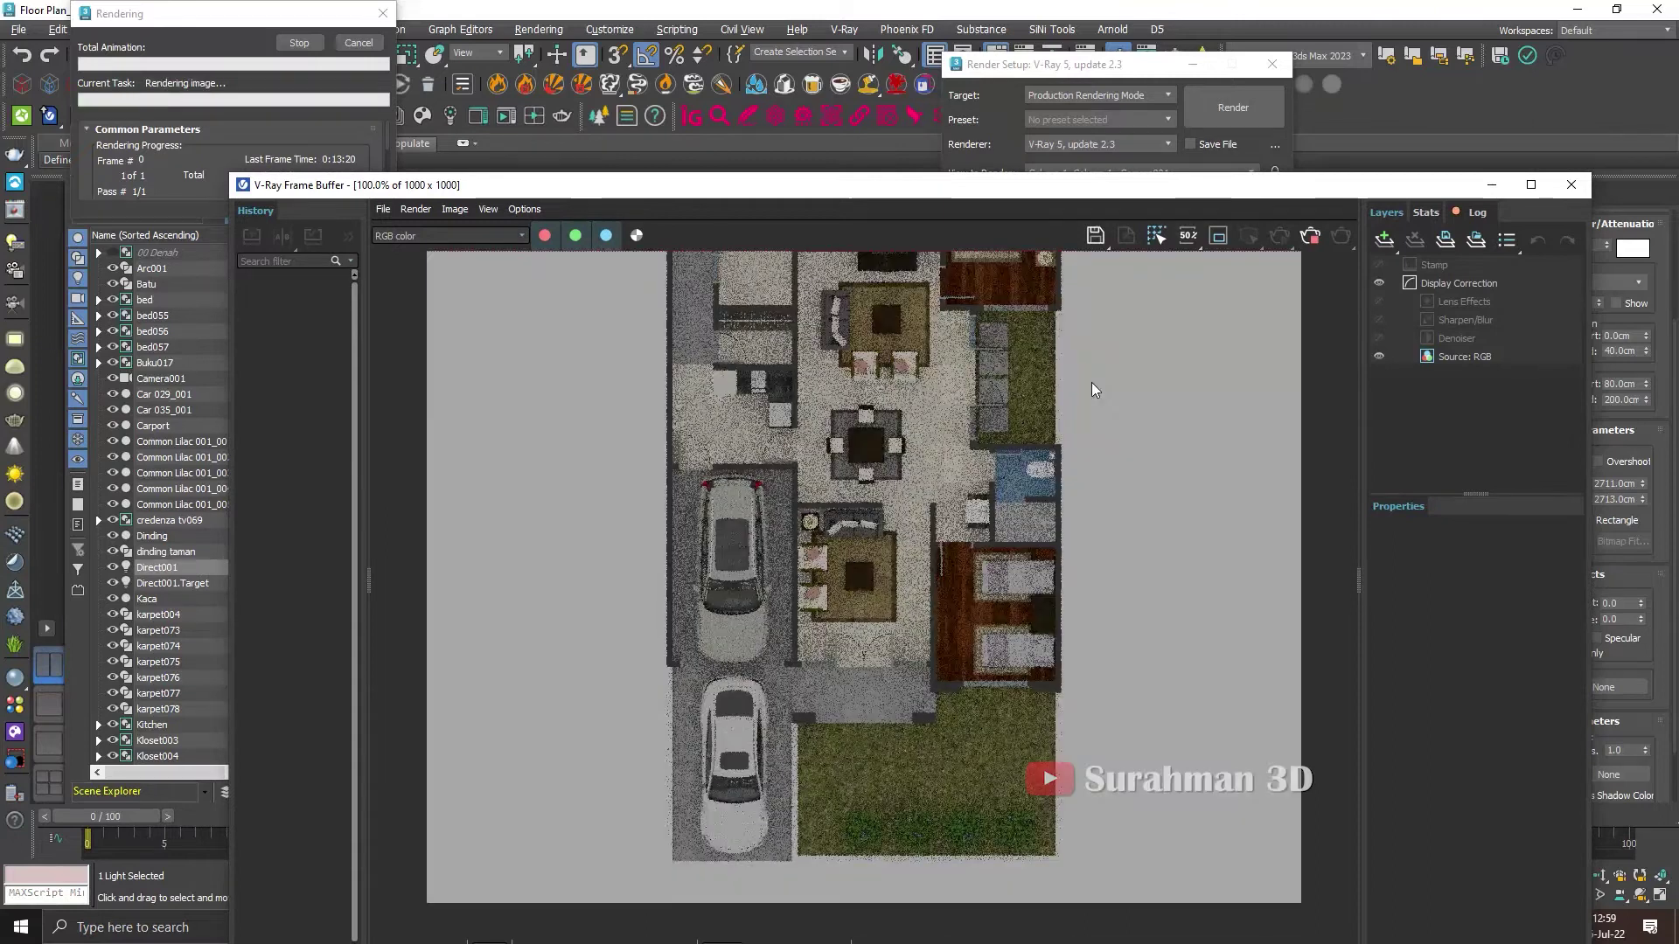
scroll(1091, 381, down, 2)
scroll(1005, 385, up, 2)
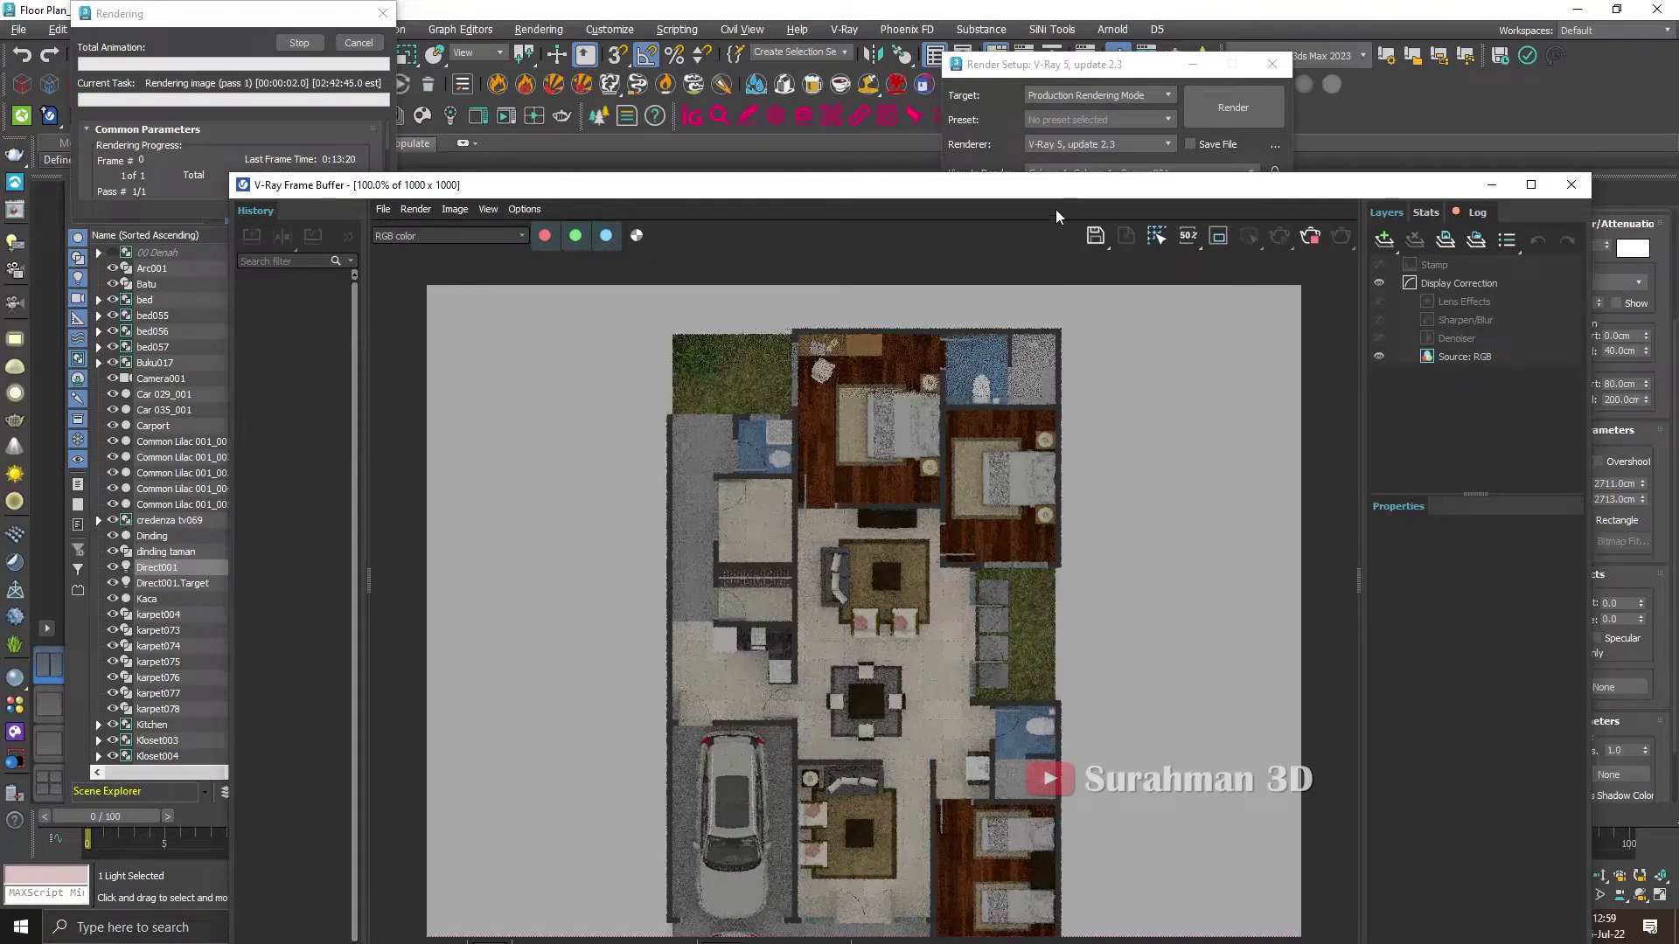
drag(1057, 208, 1112, 92)
scroll(1046, 396, down, 1)
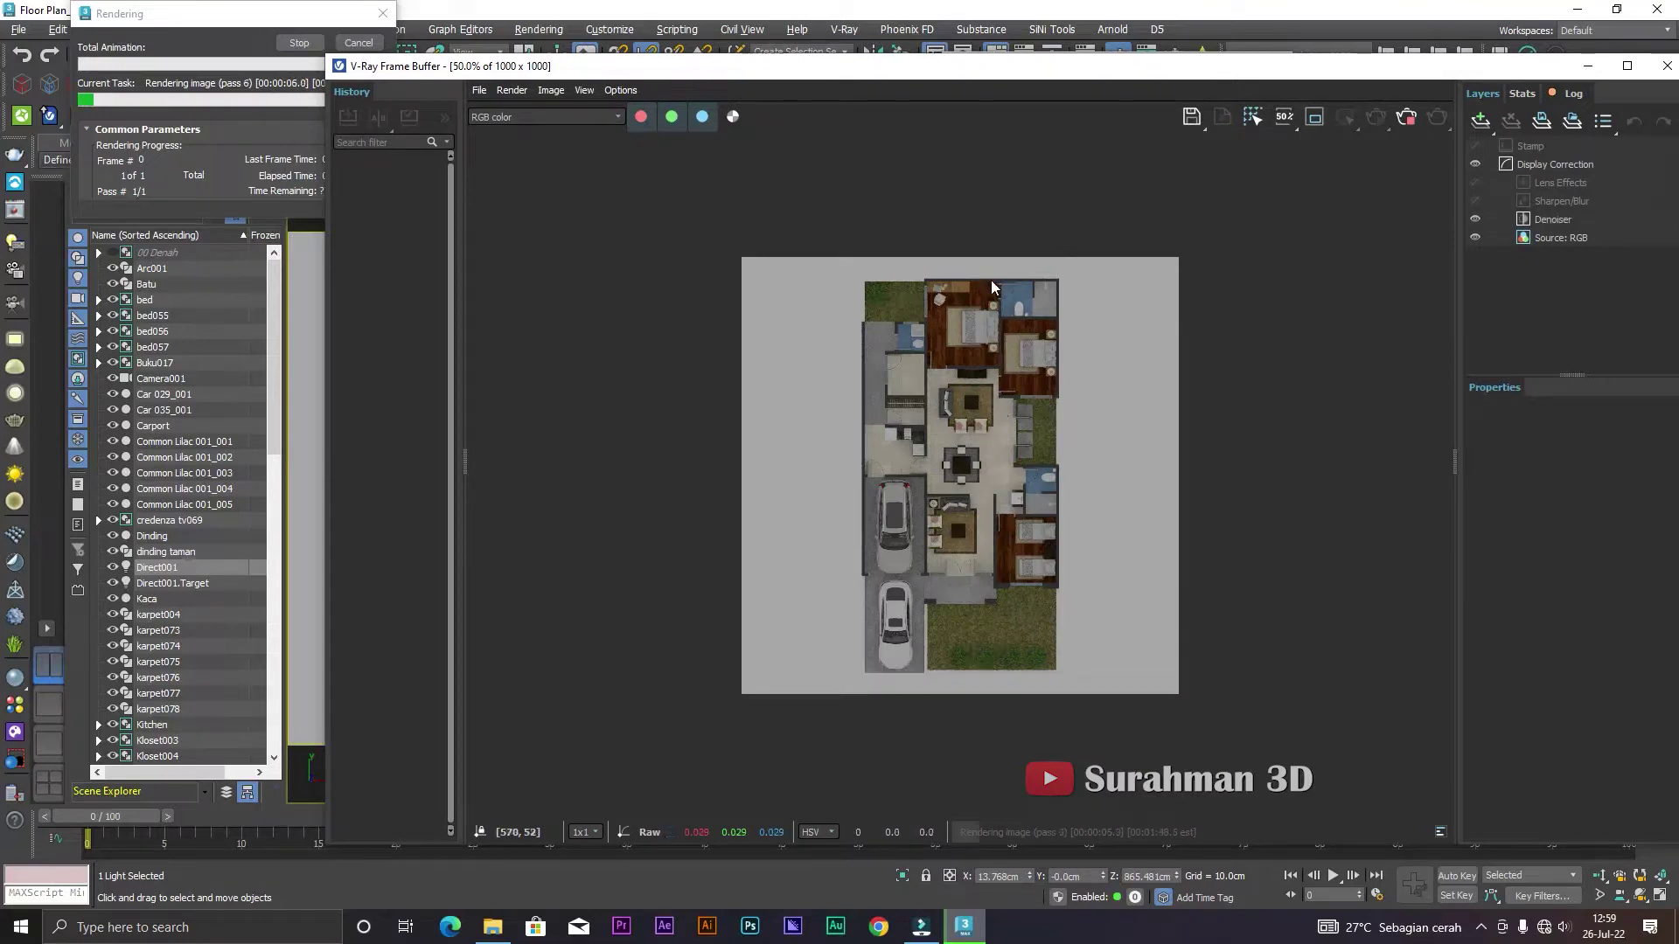
drag(736, 77, 872, 35)
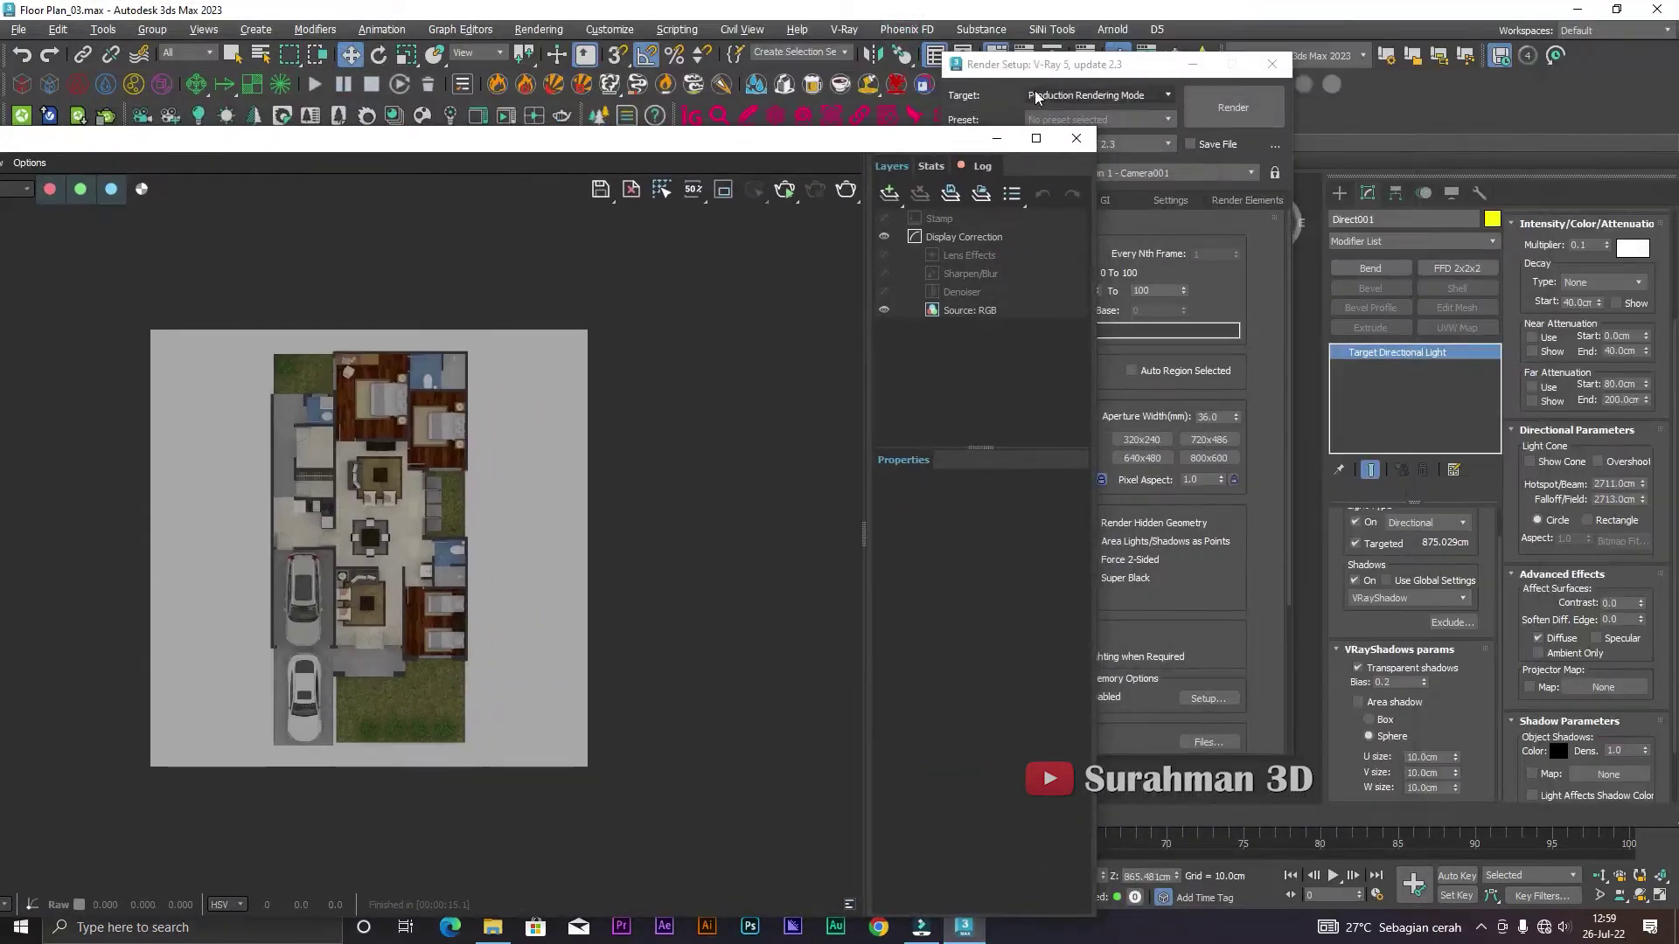
- Switch the V-Ray image sampler type from Progressive to Bucket
drag(1069, 70, 1211, 62)
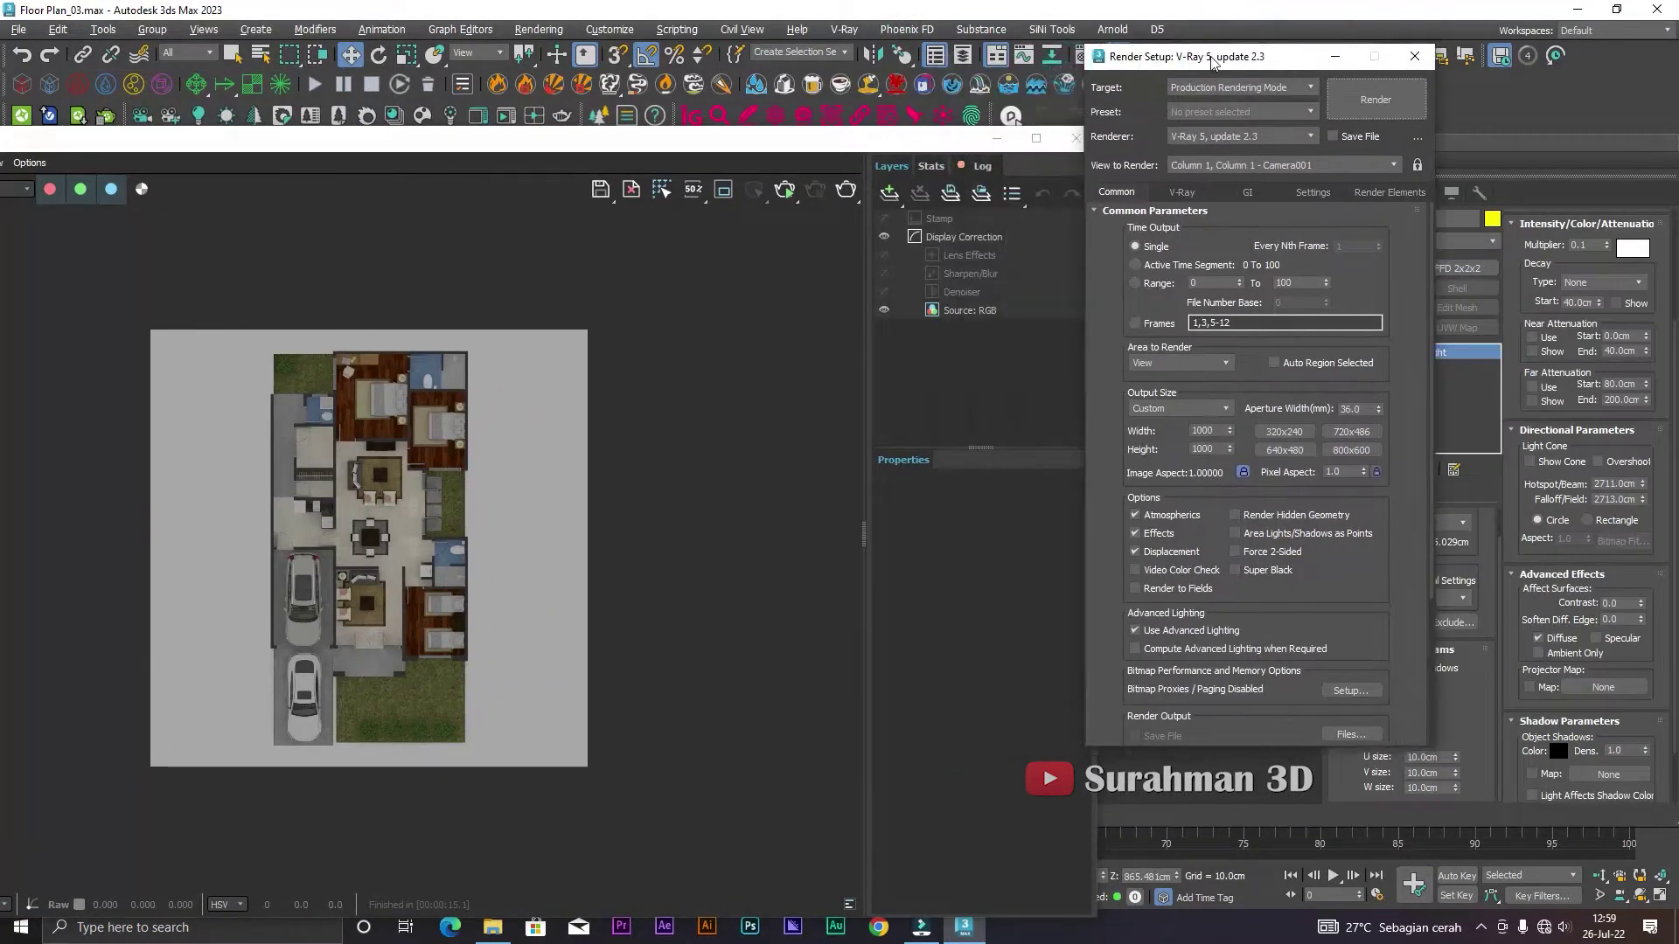
click(1188, 192)
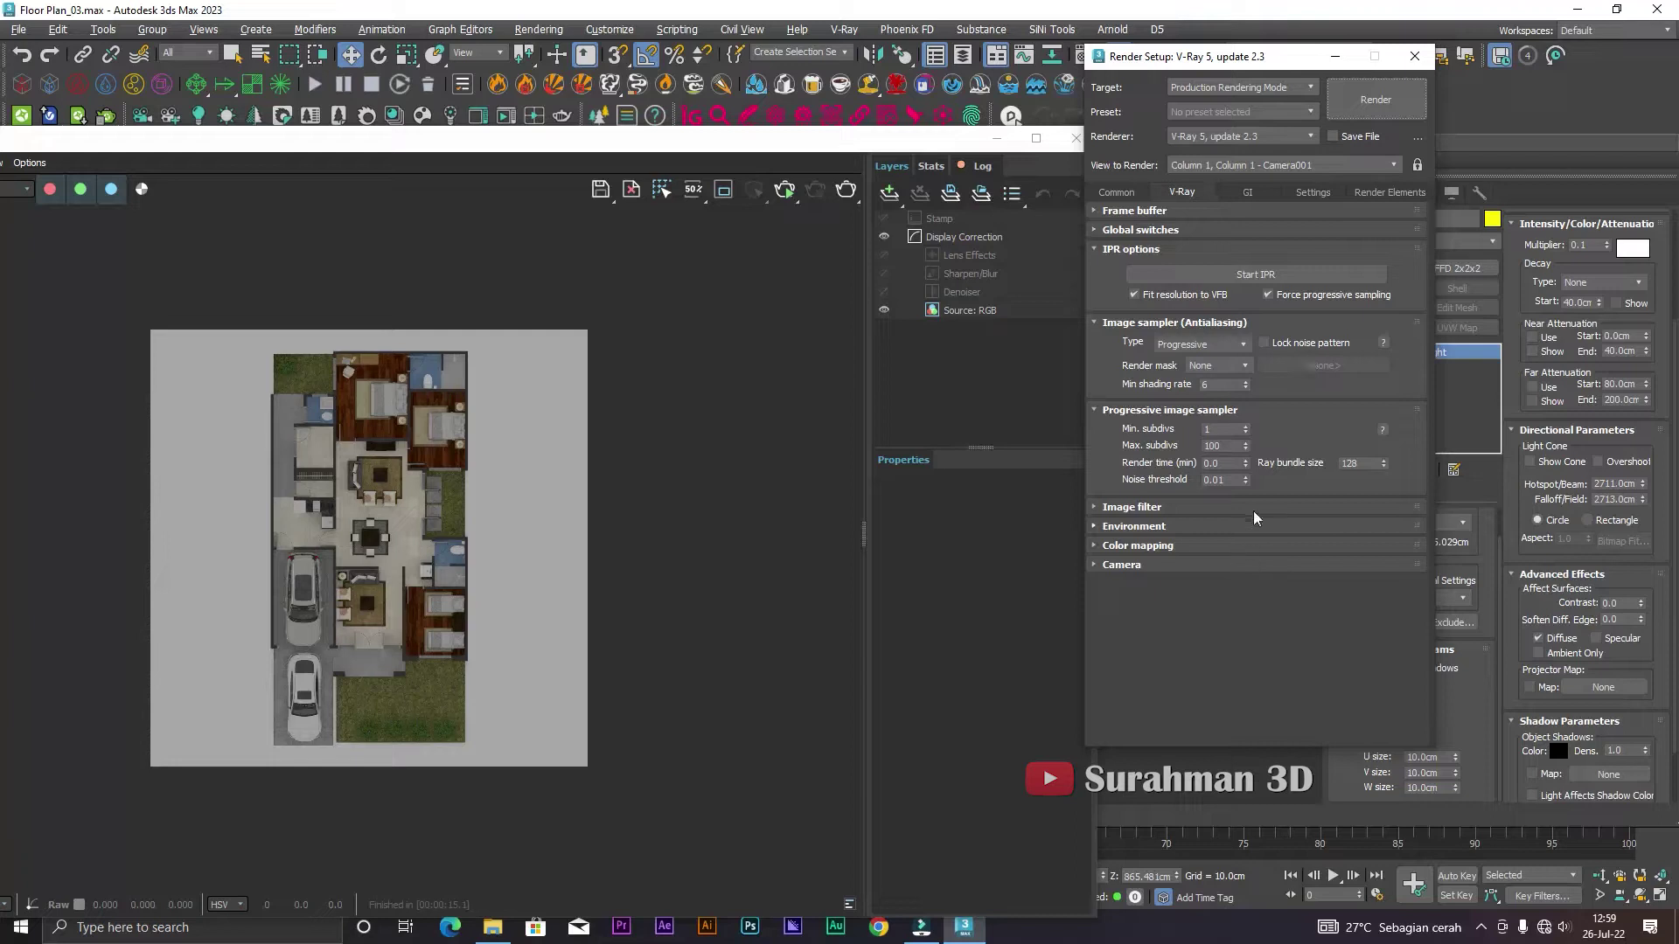
click(1227, 344)
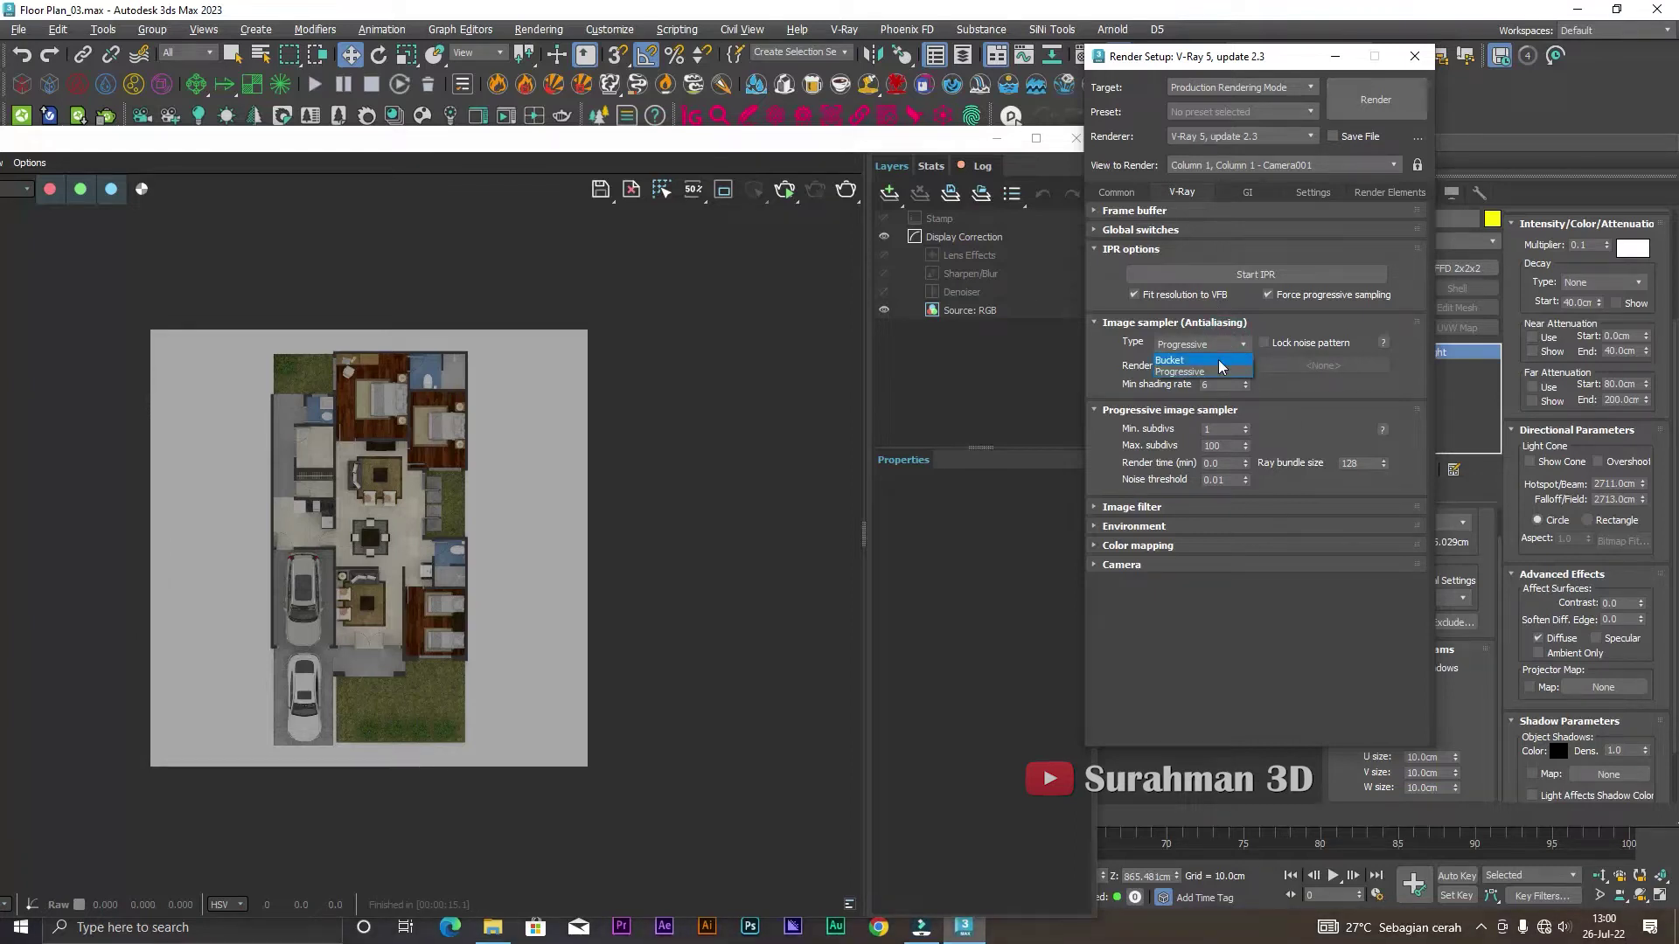
click(1219, 359)
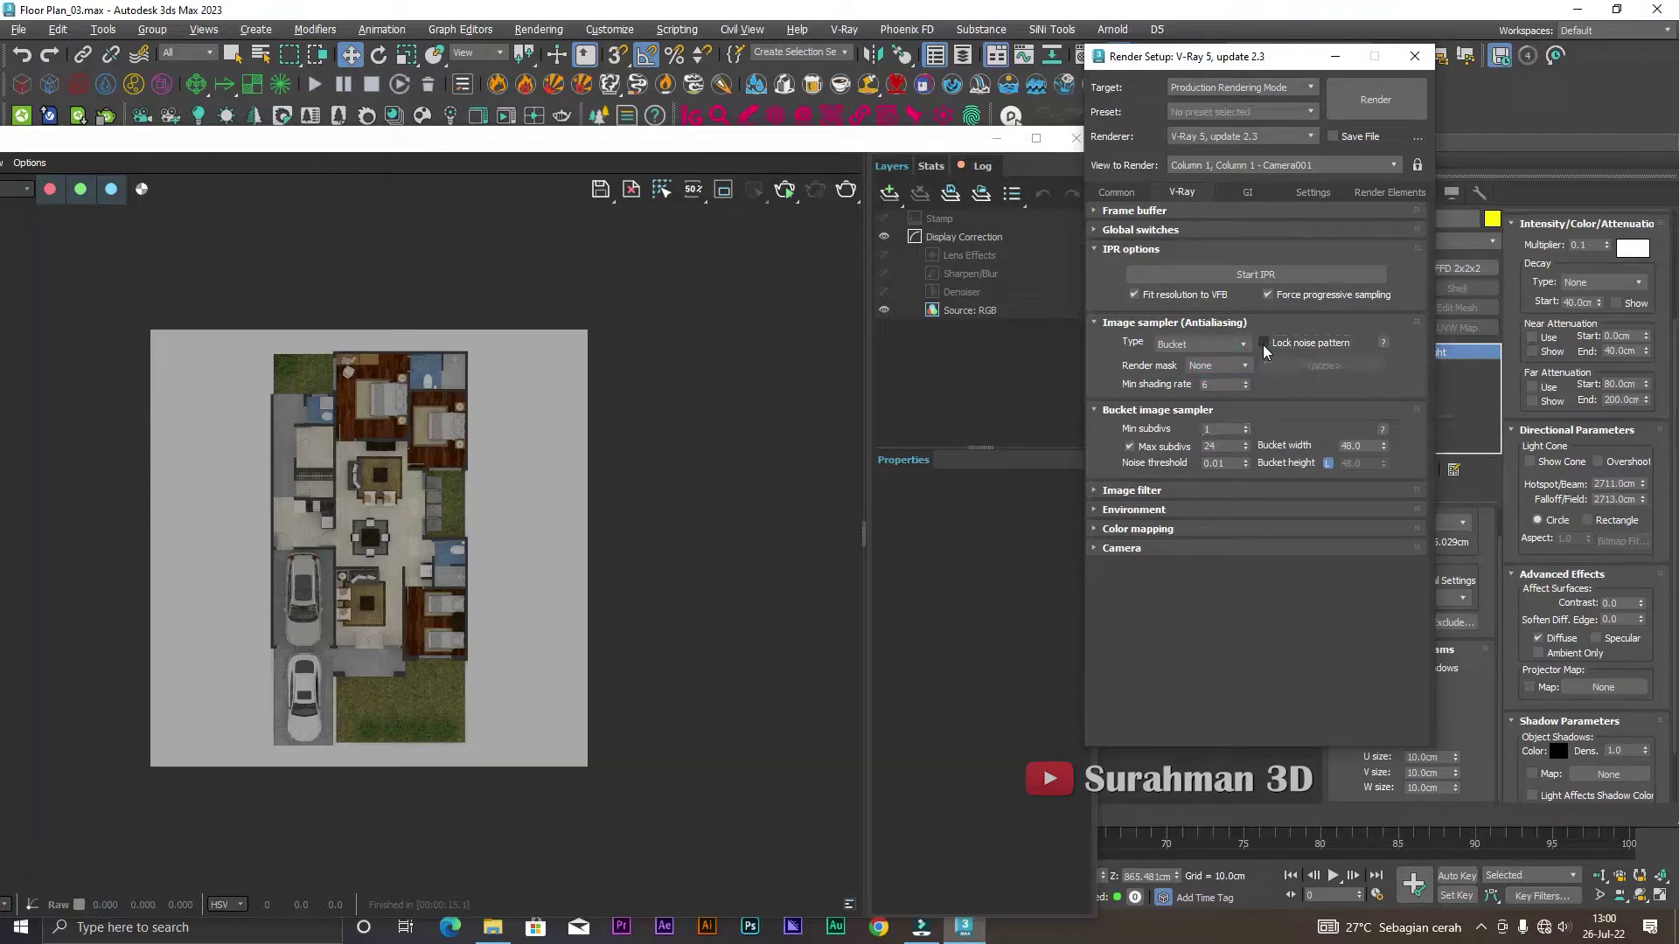
- Expand the Image filter and Environment rollouts and enable the GI environment override
click(1187, 485)
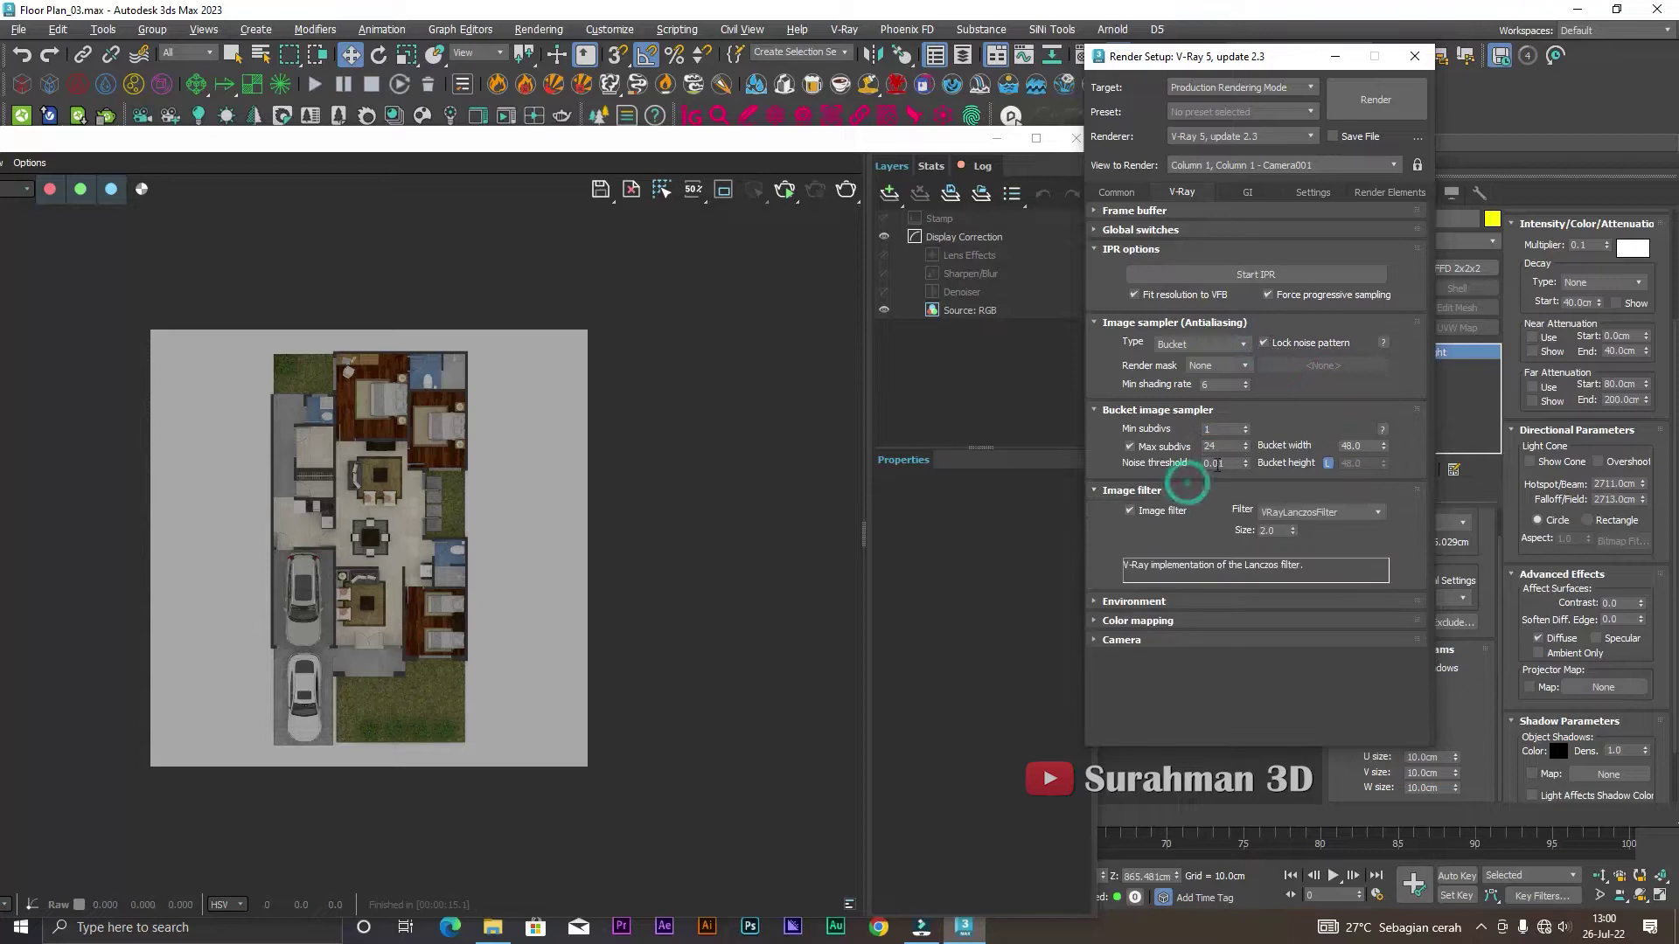
click(1153, 600)
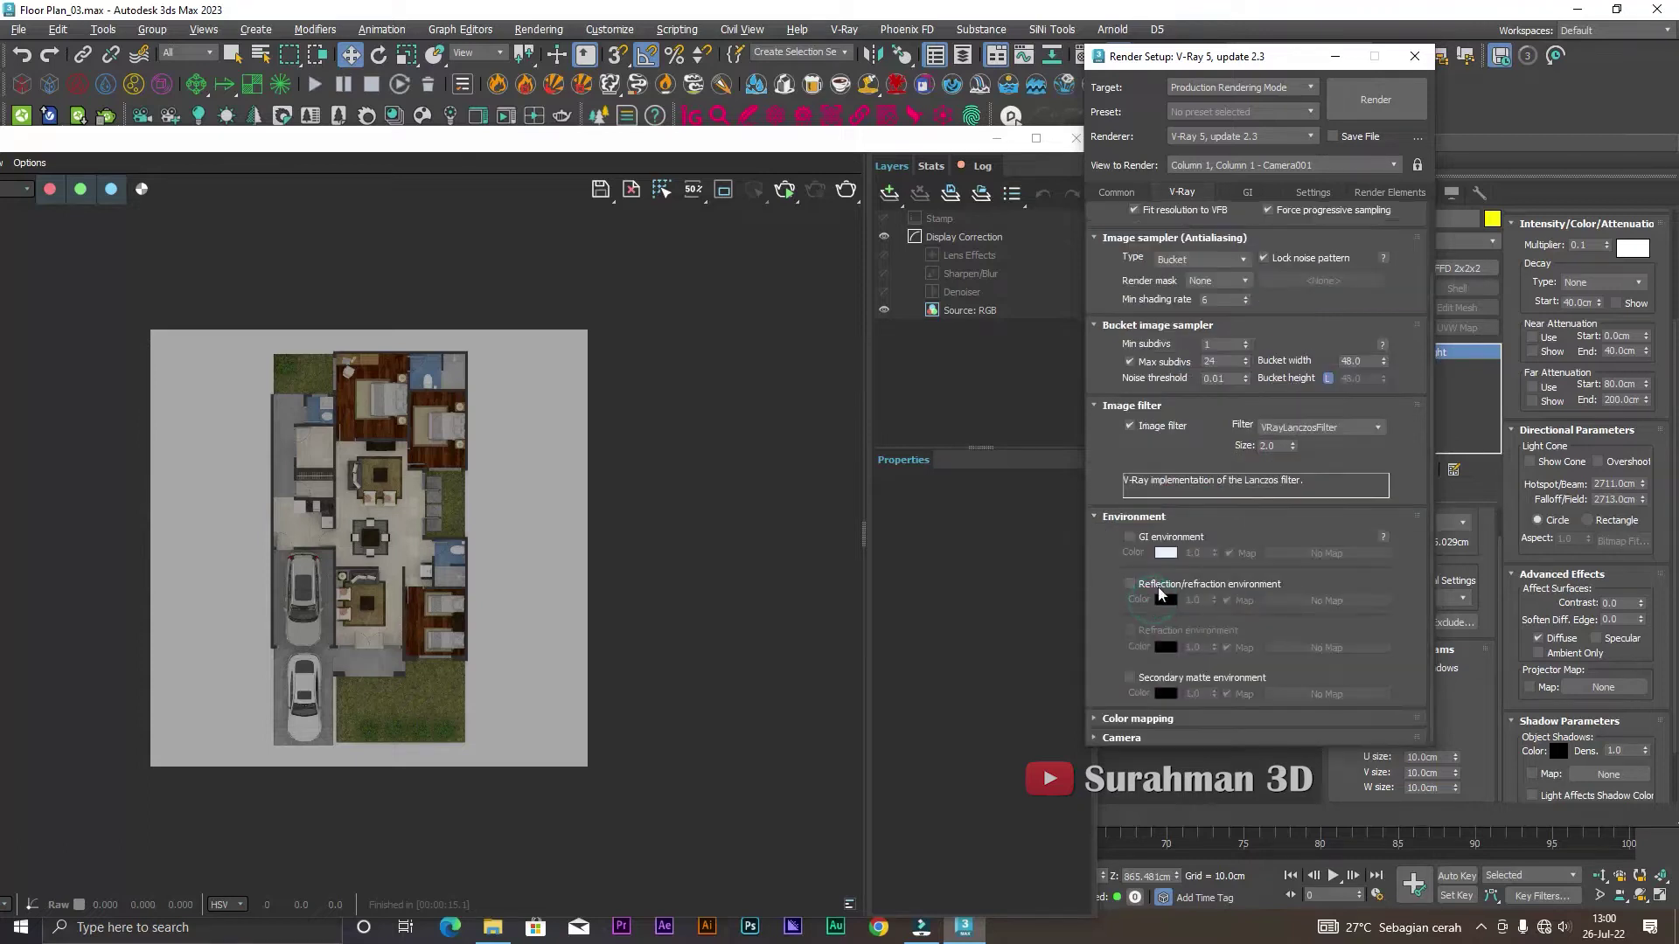
click(1128, 537)
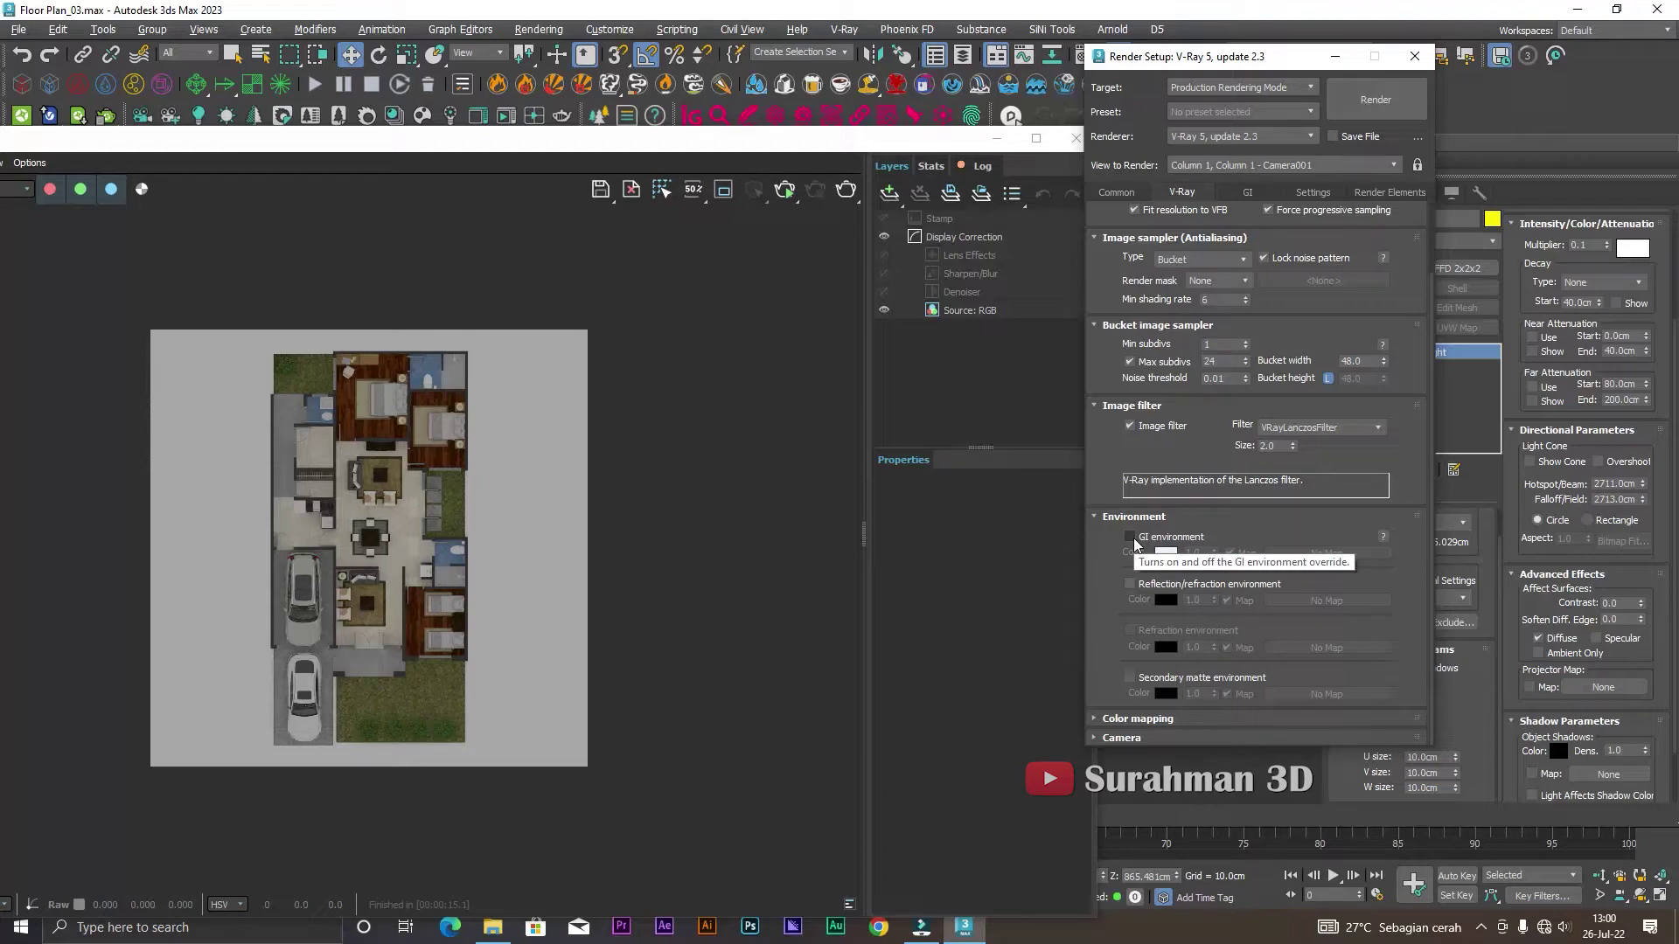
click(1129, 537)
- Make the GI environment colour pure white (Whiteness 255)
click(1164, 552)
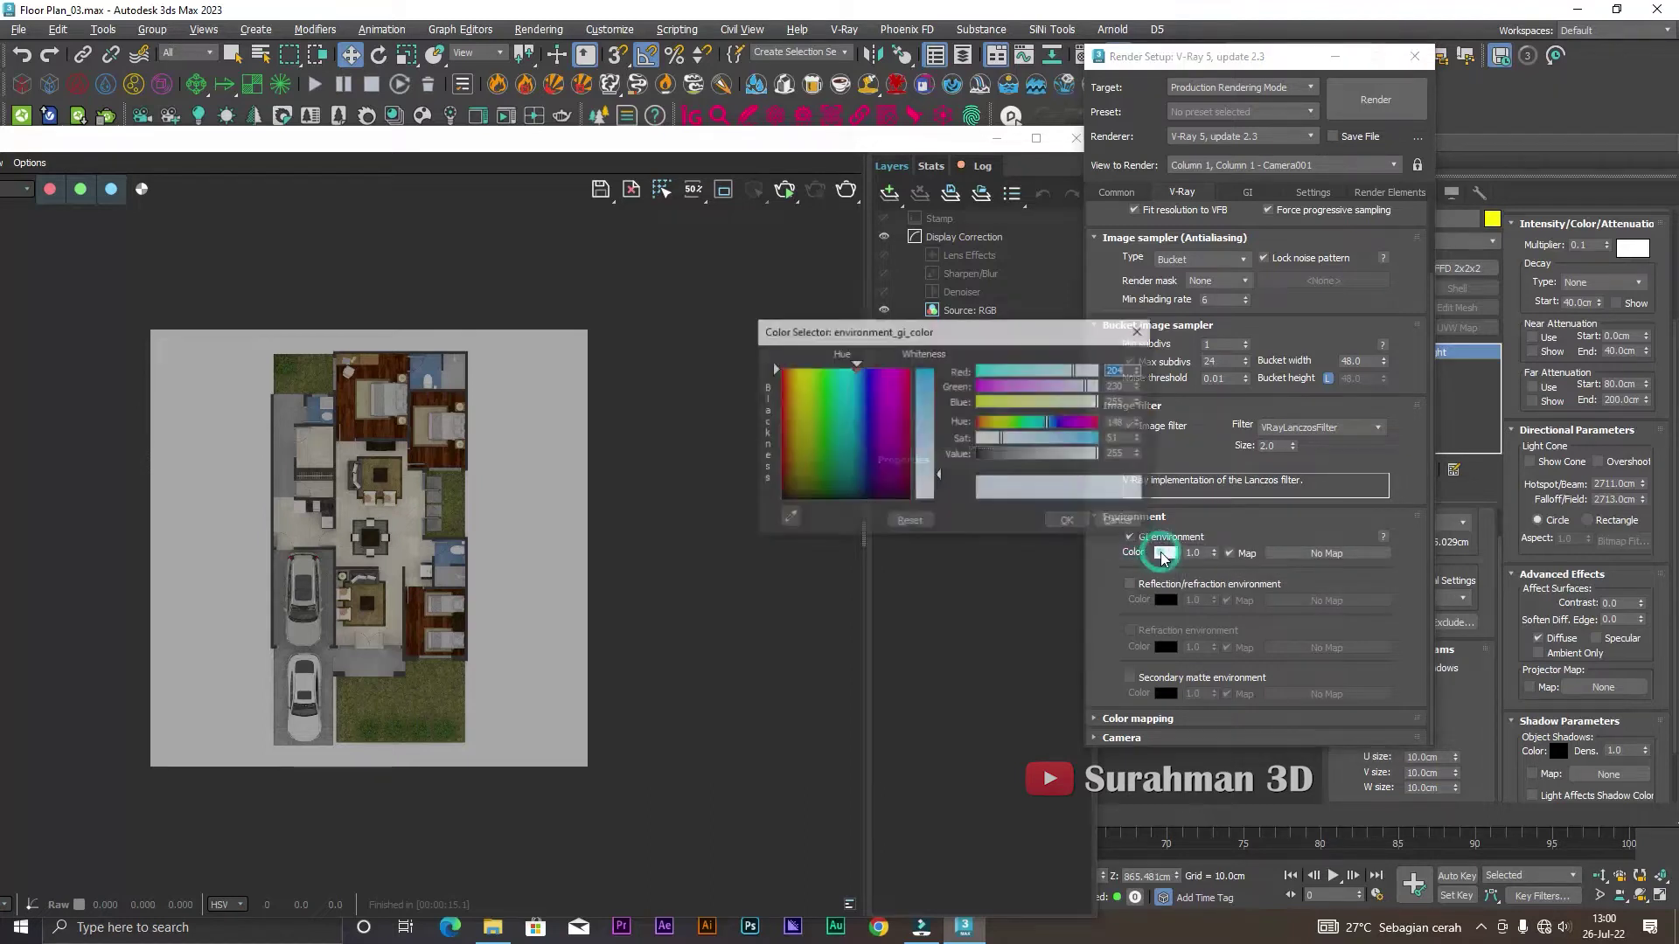
drag(939, 475, 939, 503)
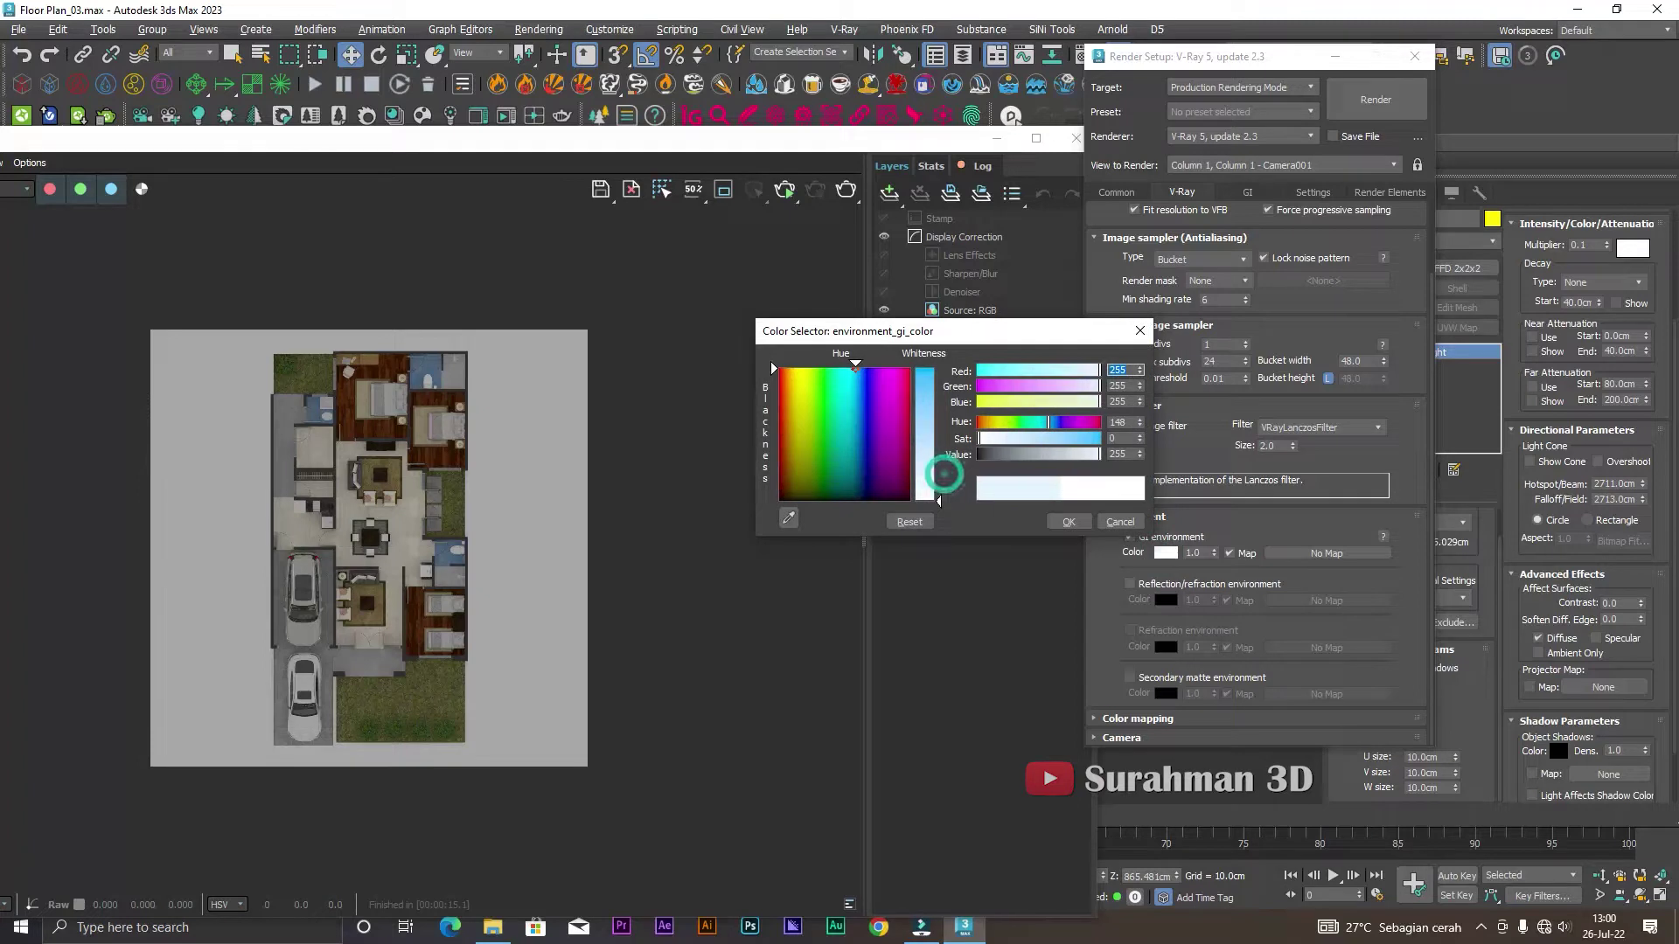
click(1068, 521)
- Change the colour mapping type from Reinhard to Linear multiply
click(1157, 719)
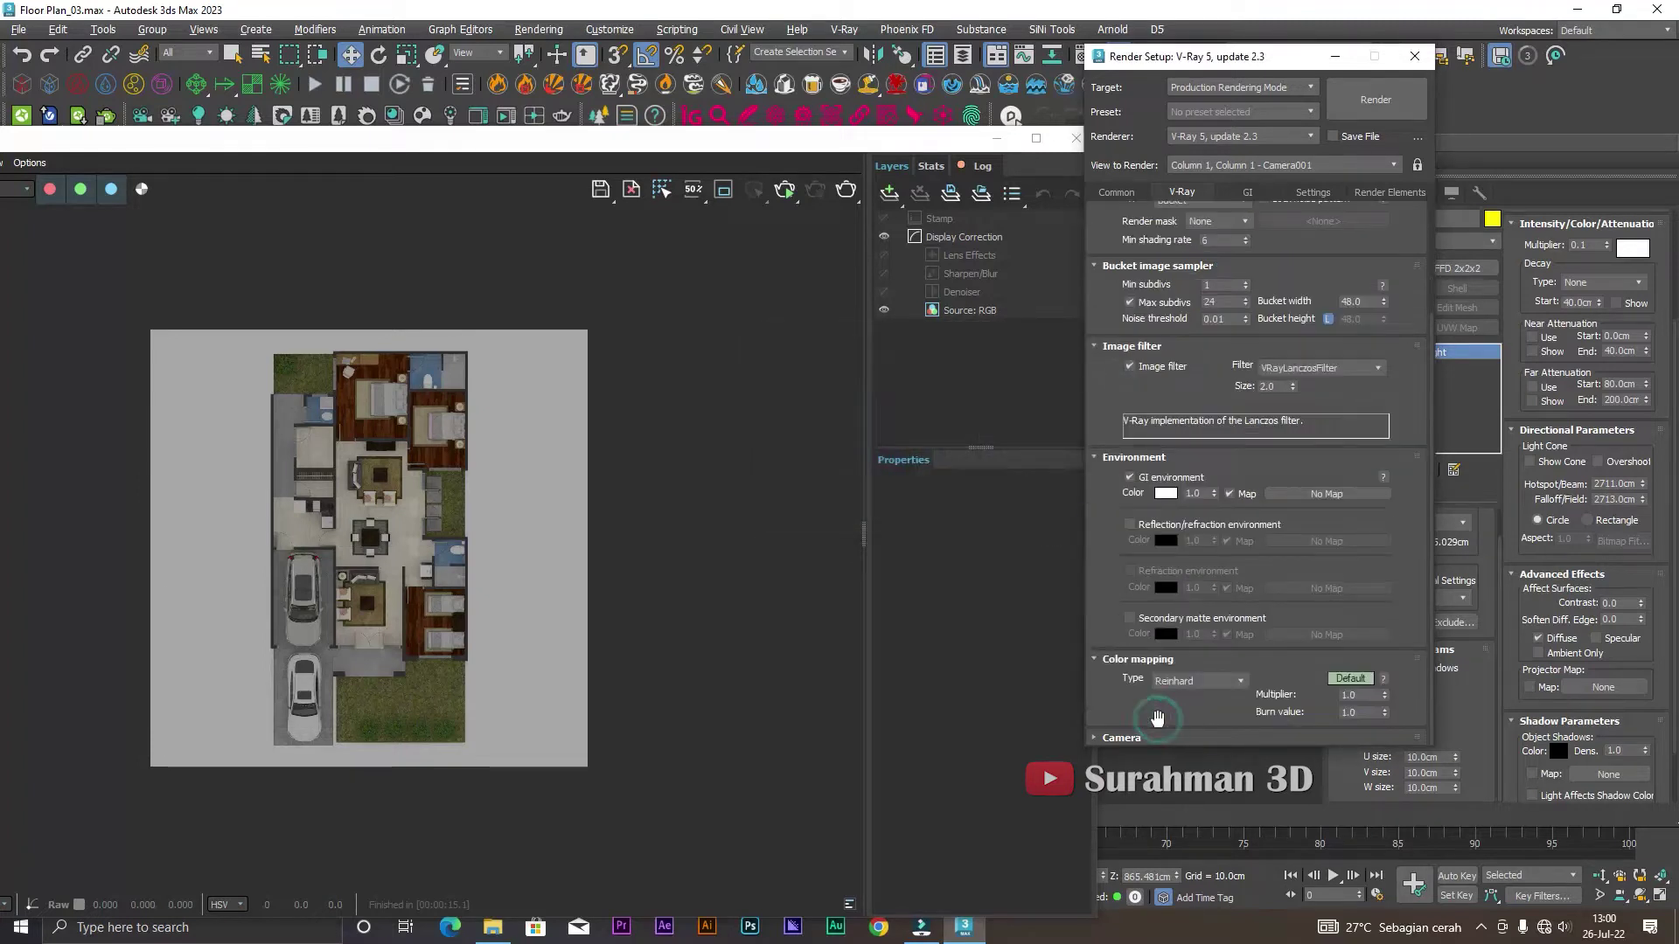
click(1242, 680)
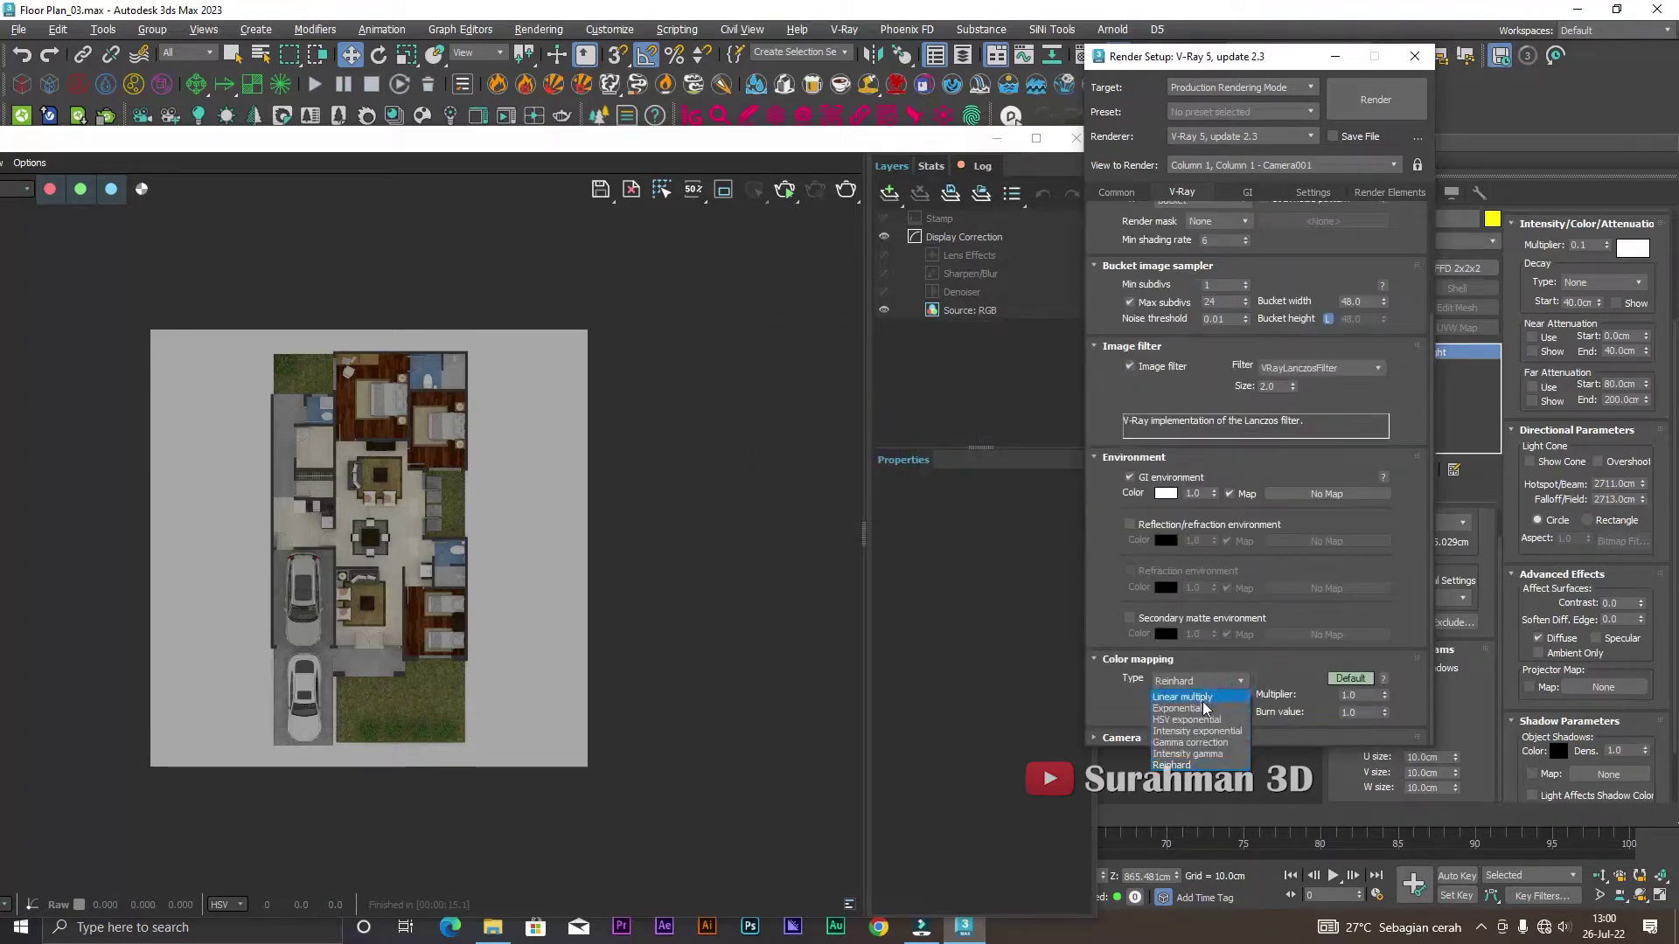
click(1201, 697)
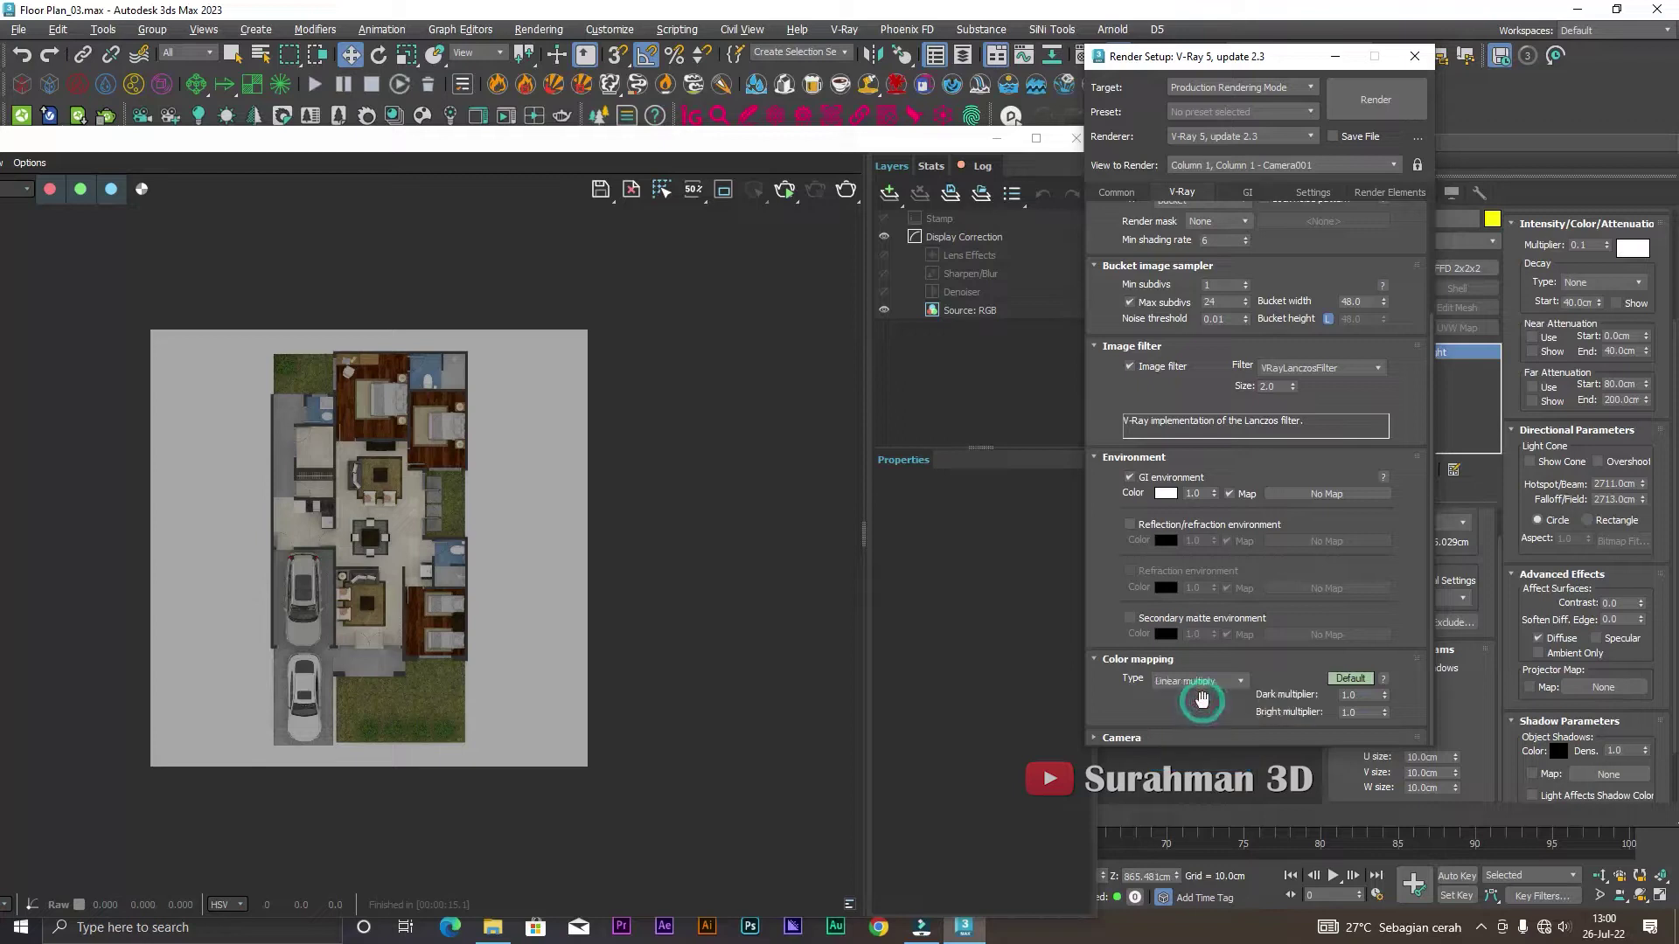
- Switch Render Setup to advanced mode and reopen it with F10
right_click(1358, 685)
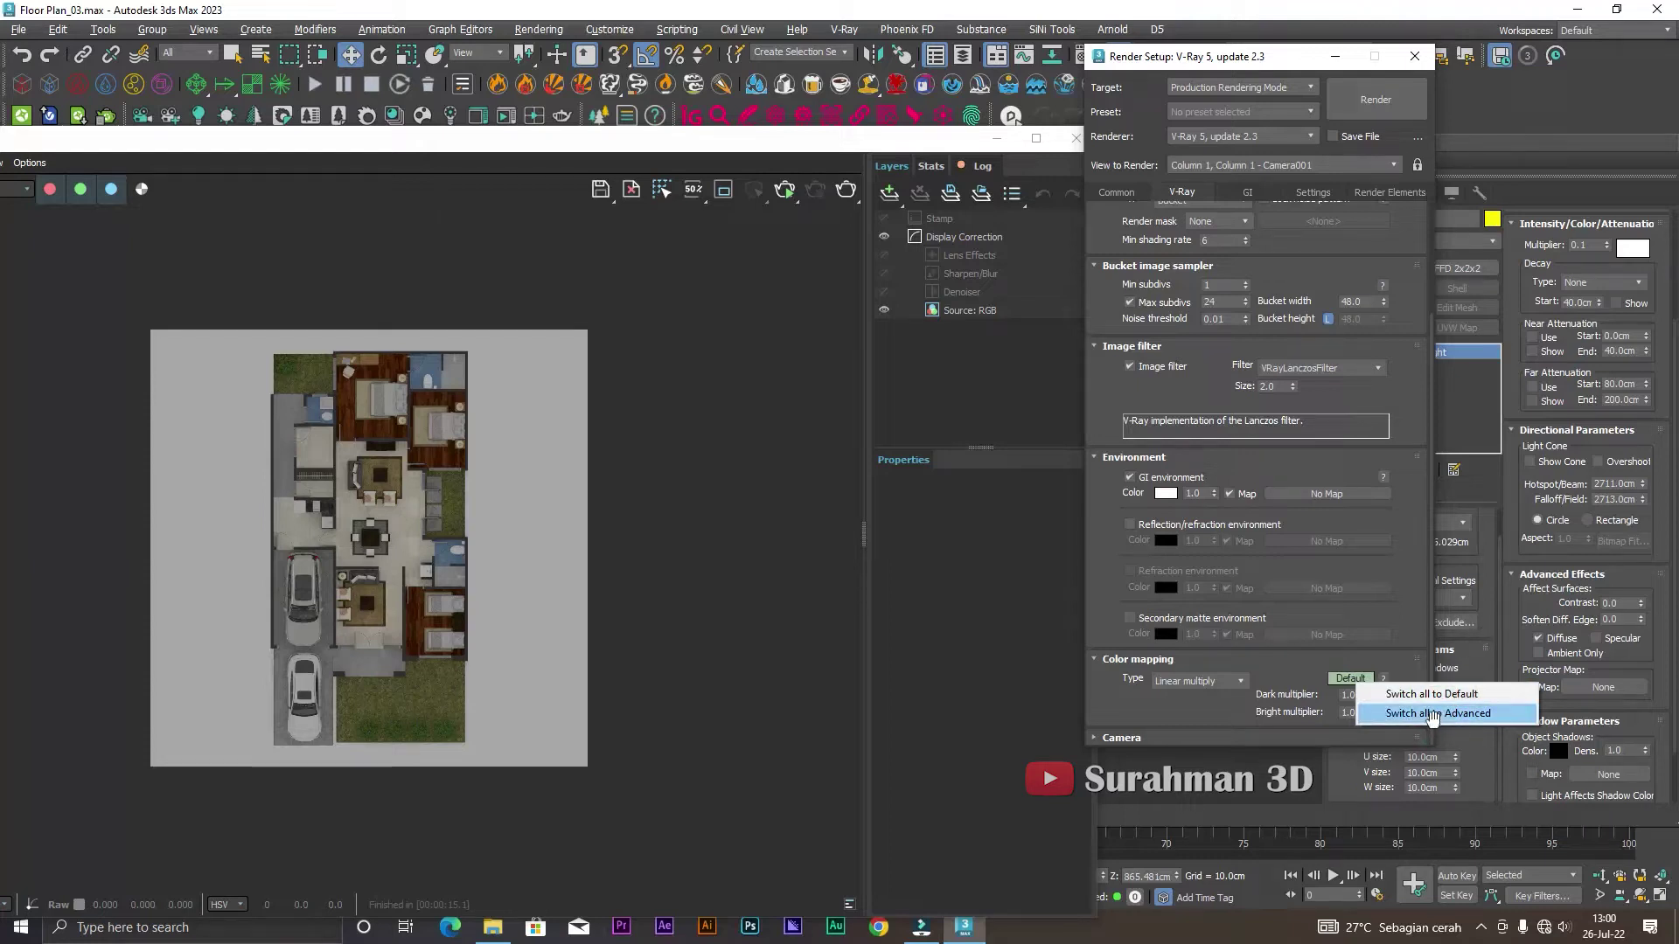
click(1432, 695)
key(F10)
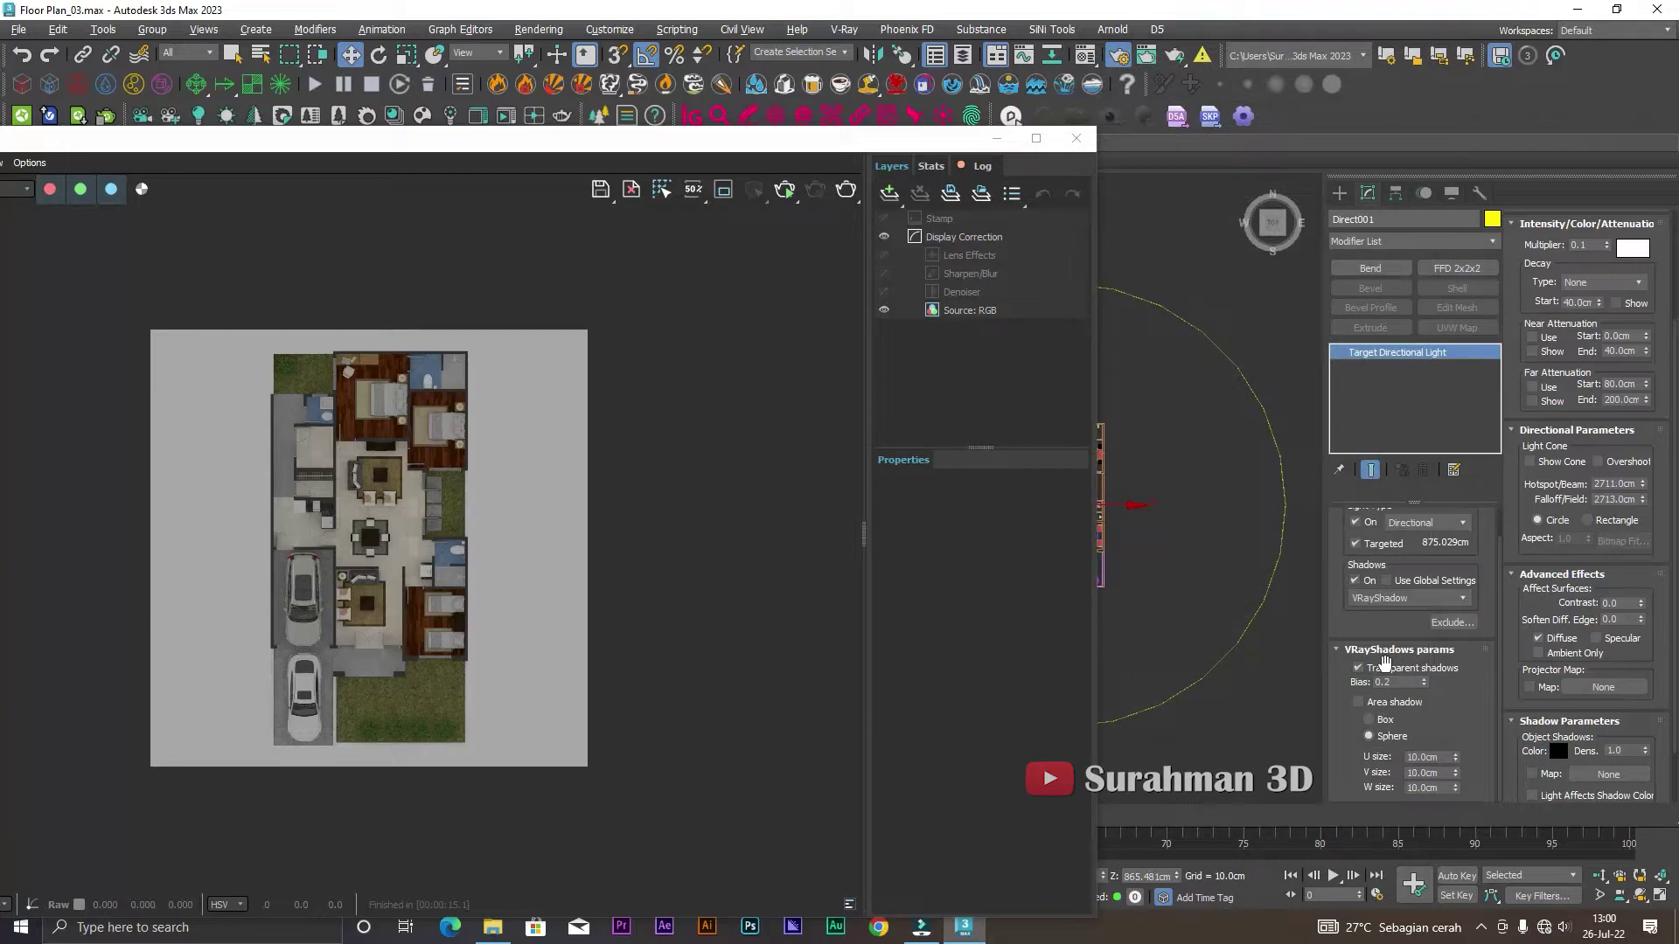
key(F10)
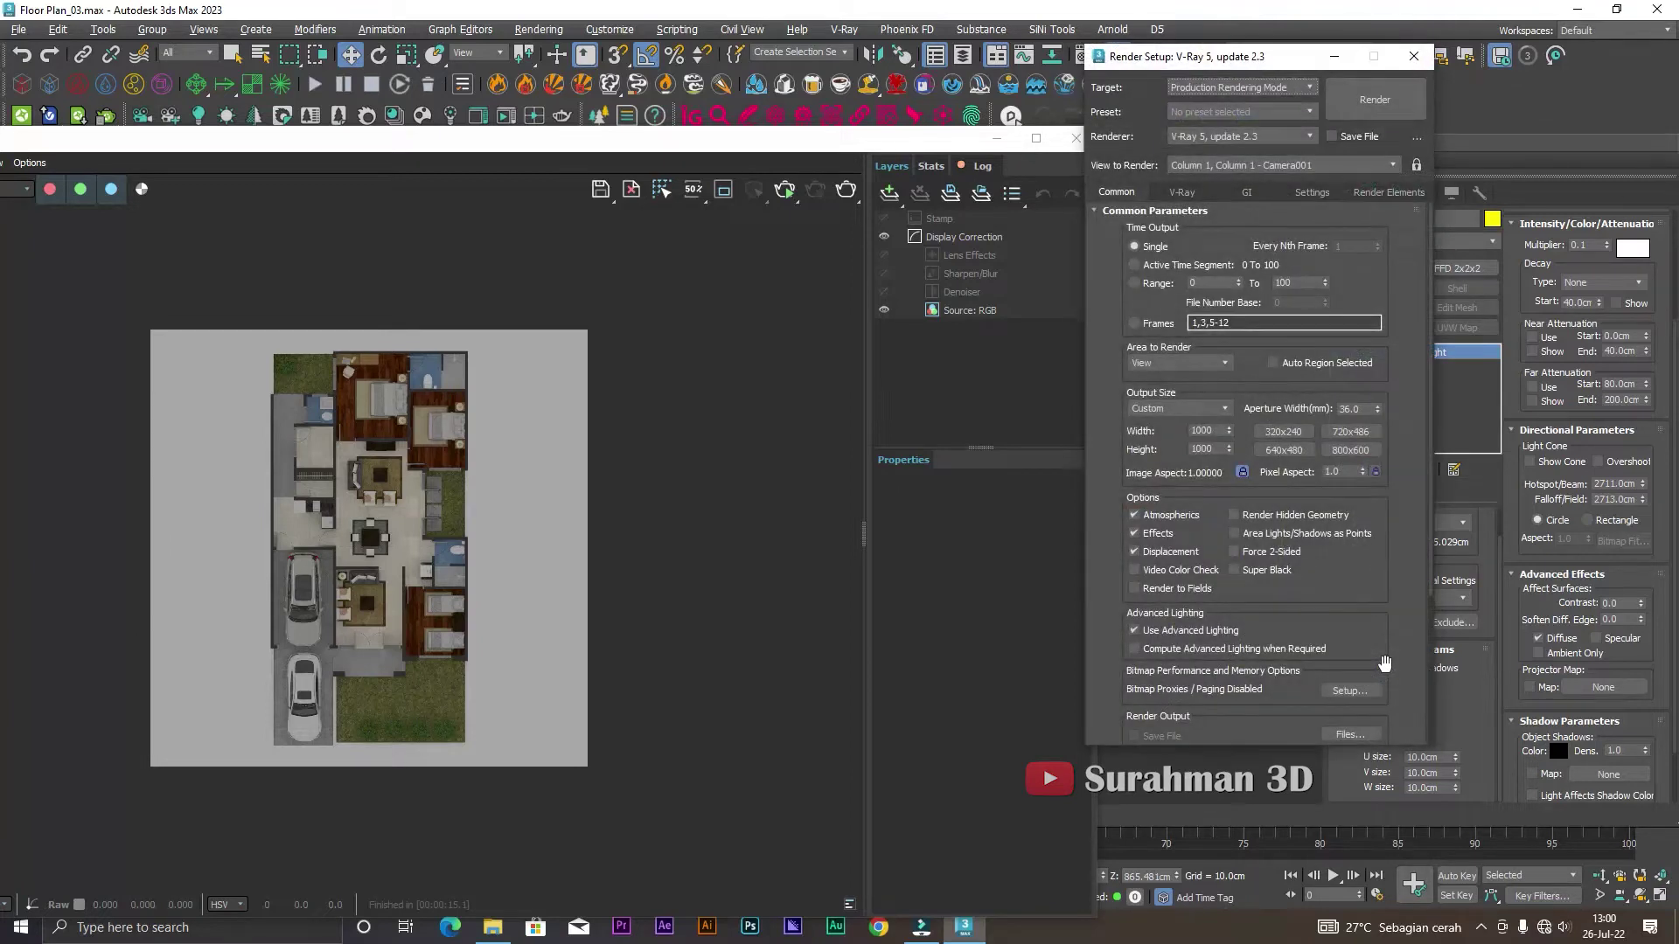
- Enter 1.2 as the Color mapping Dark multiplier on the V-Ray tab, then go to GI
click(1184, 193)
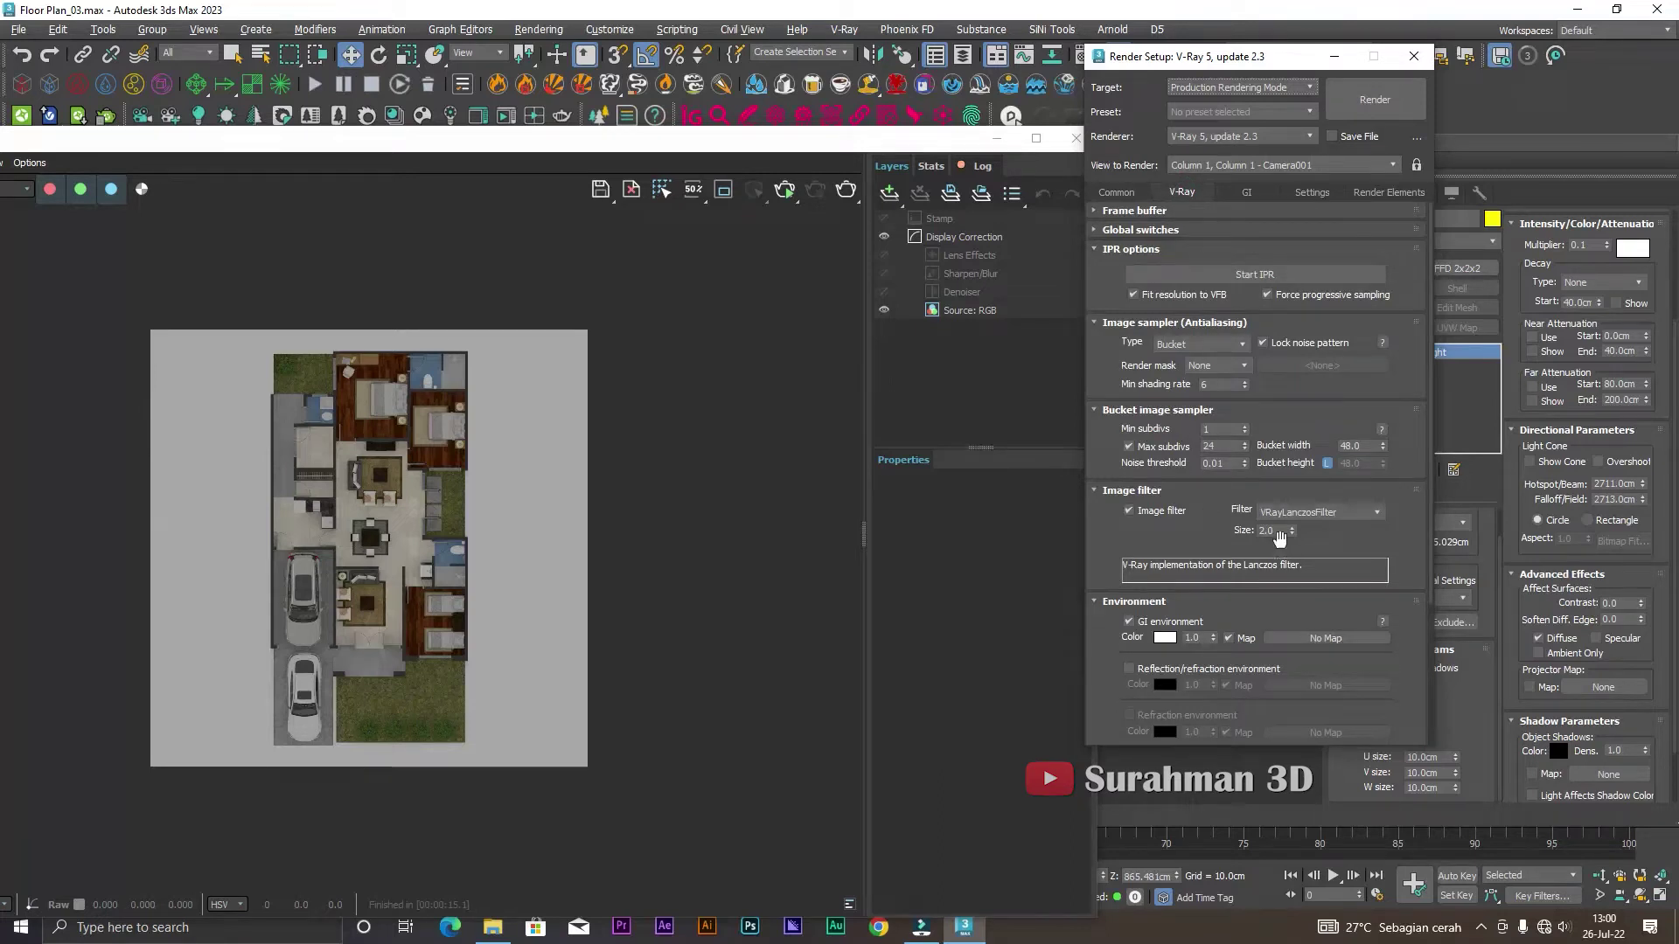
scroll(1233, 538, down, 2)
scroll(1233, 538, down, 2)
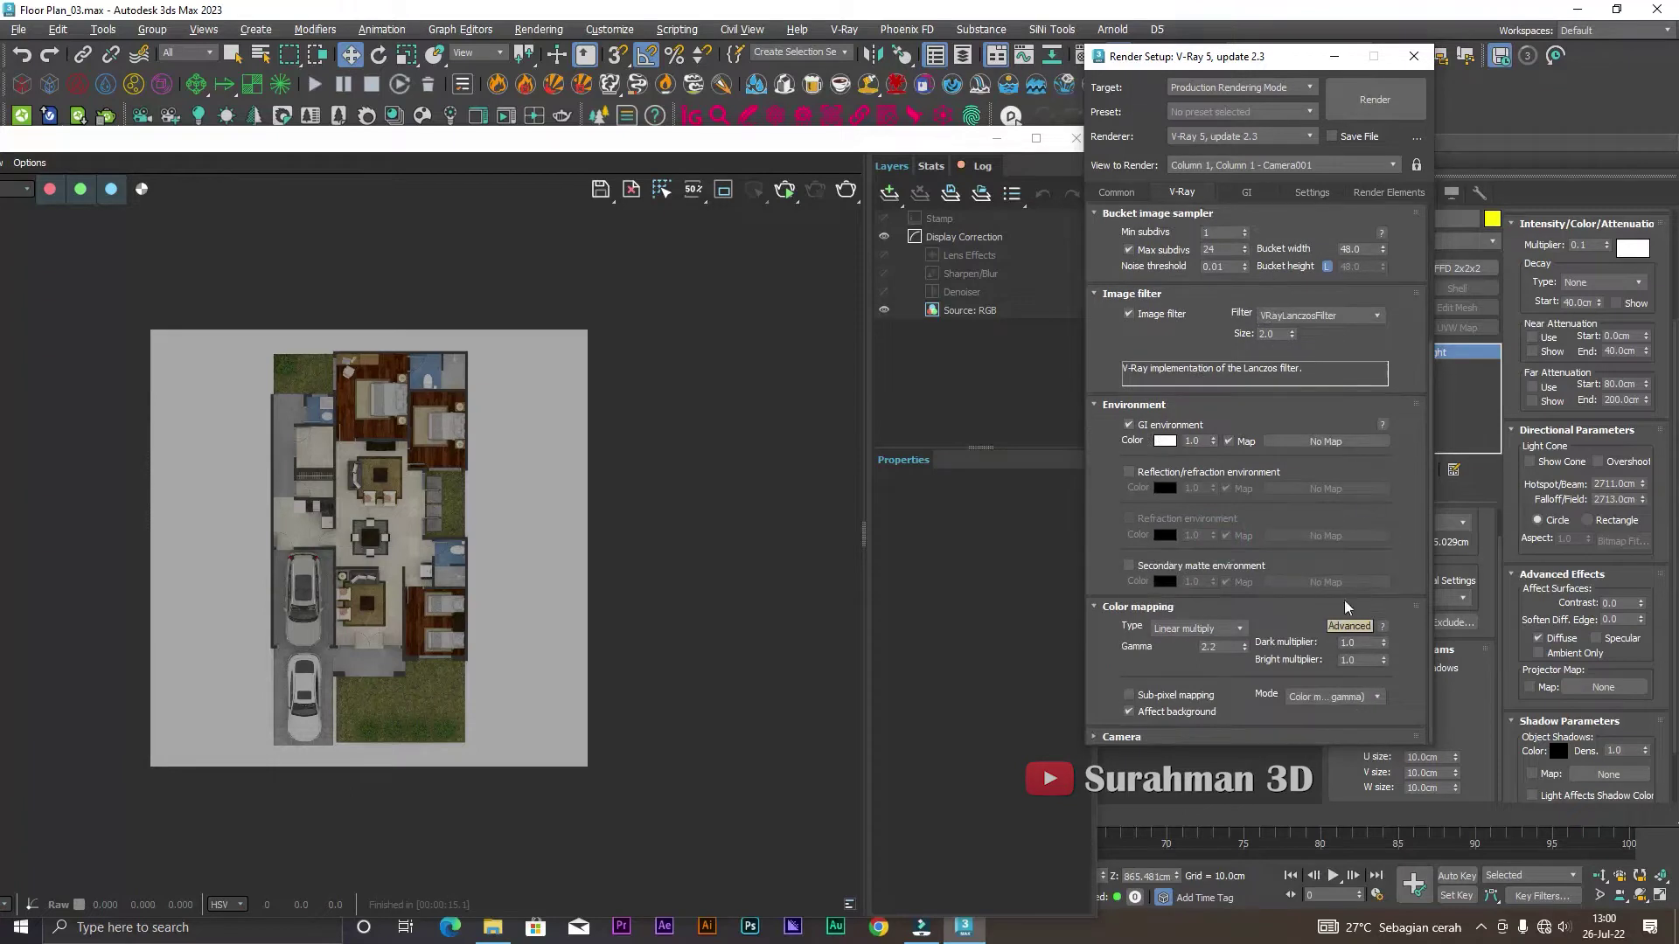
double_click(1361, 644)
double_click(1350, 643)
text(1.2)
click(1250, 192)
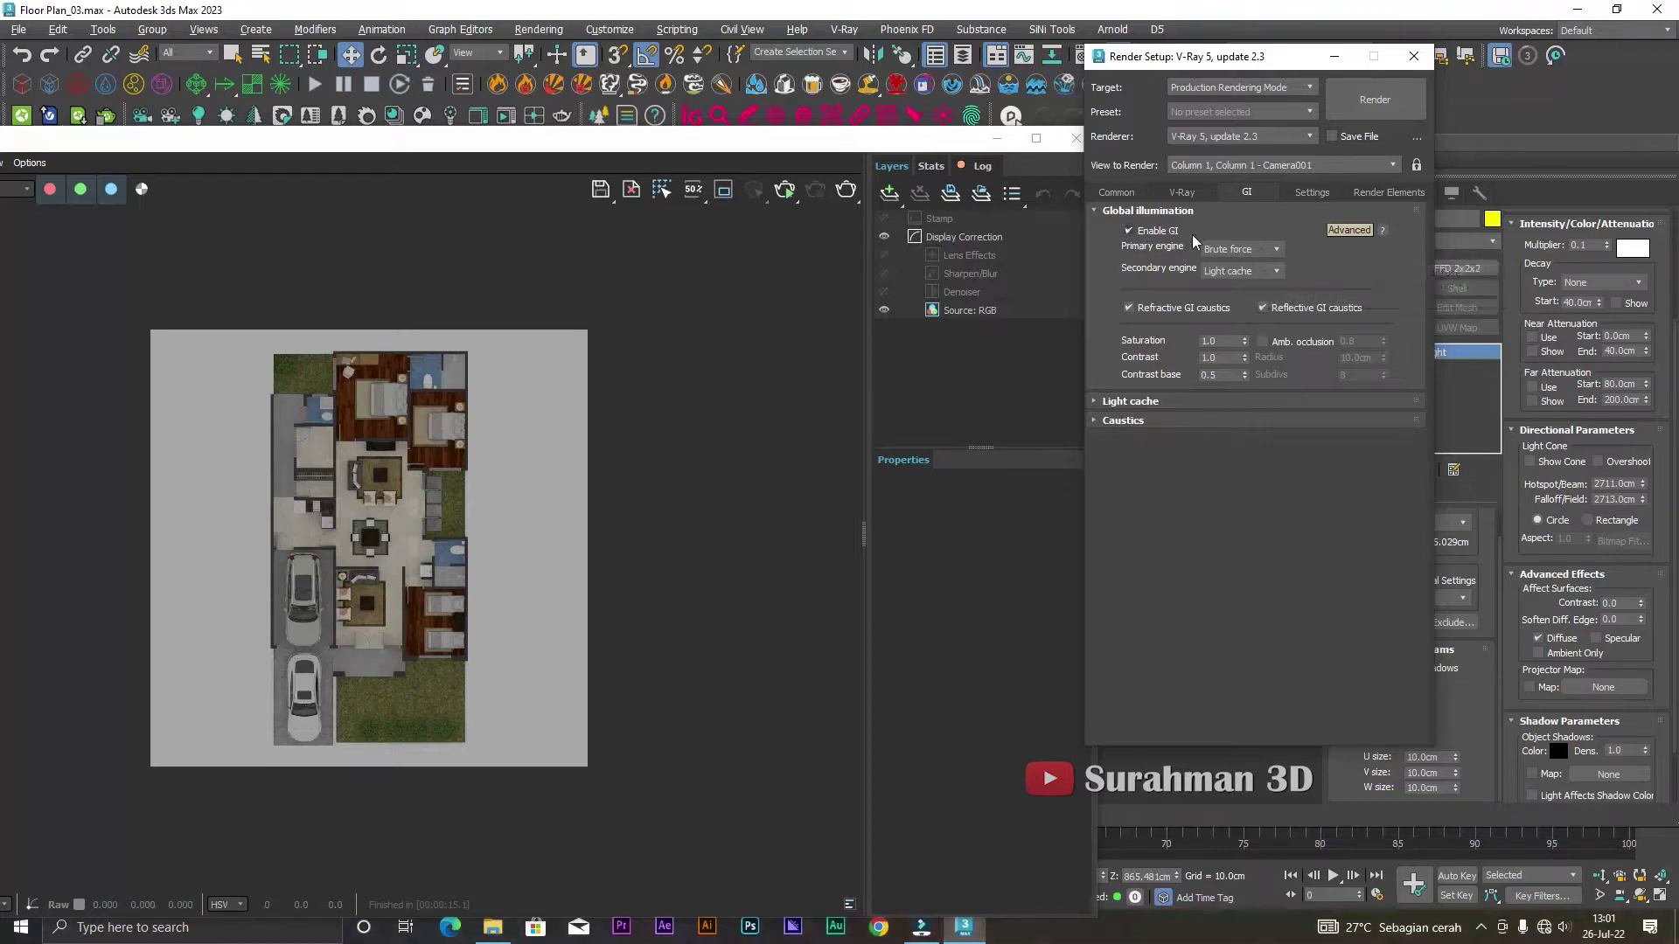
- Set primary GI to Irradiance map with the Low preset and Show direct light on
click(1251, 251)
click(1260, 266)
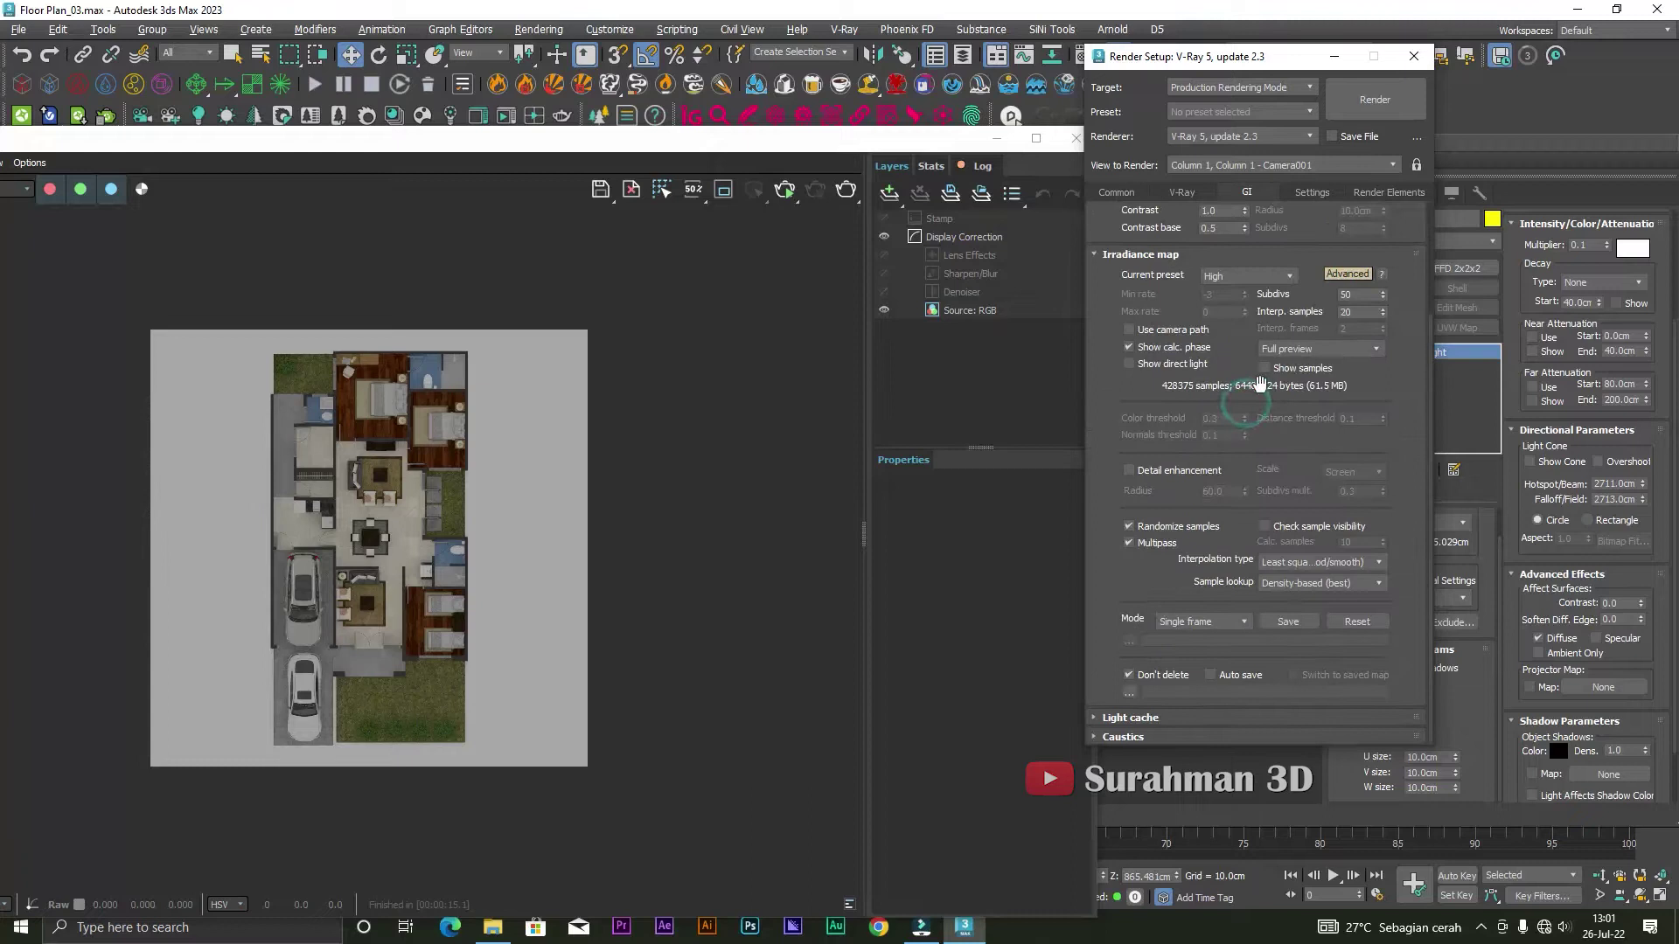
click(1279, 278)
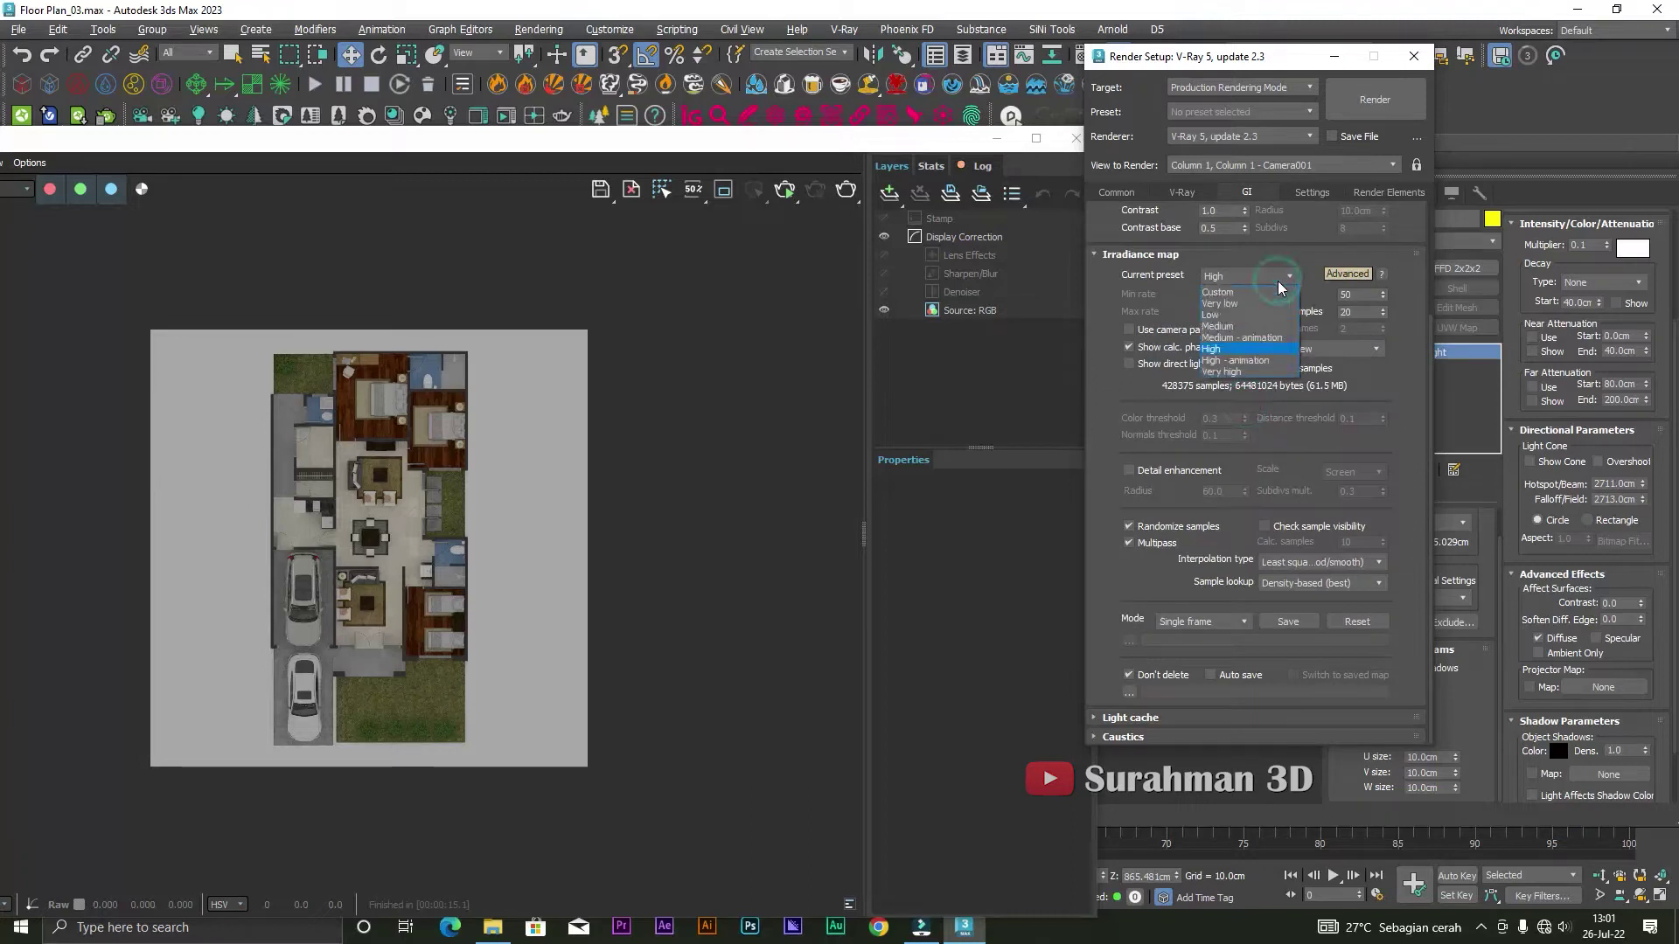
click(1235, 315)
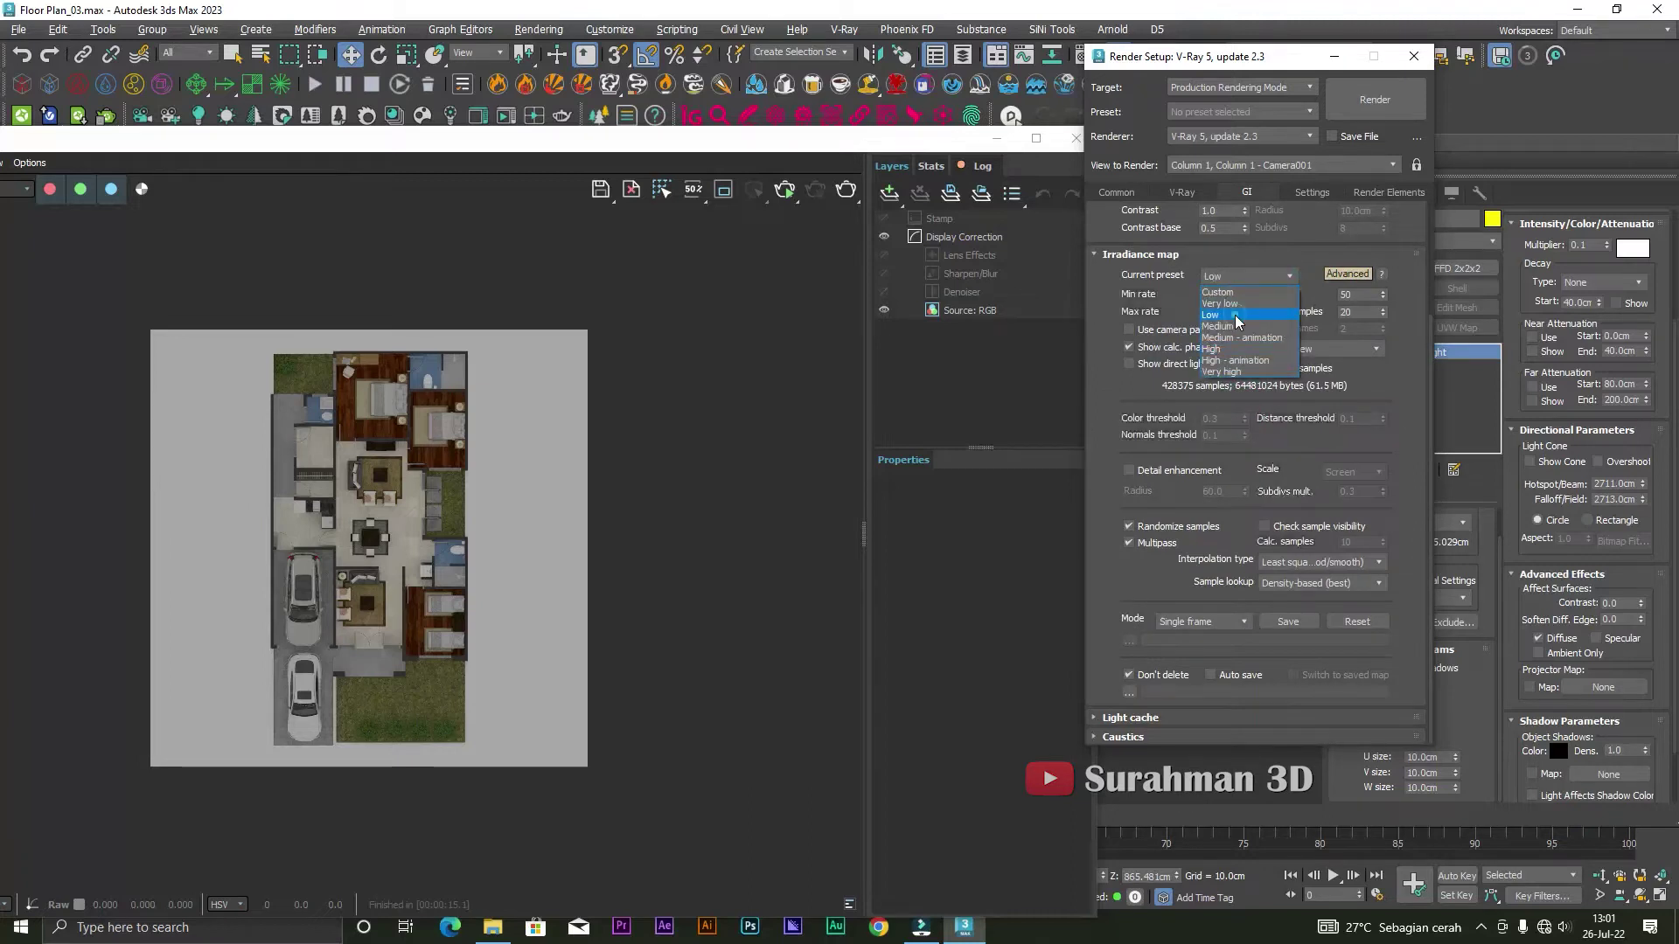
click(1130, 364)
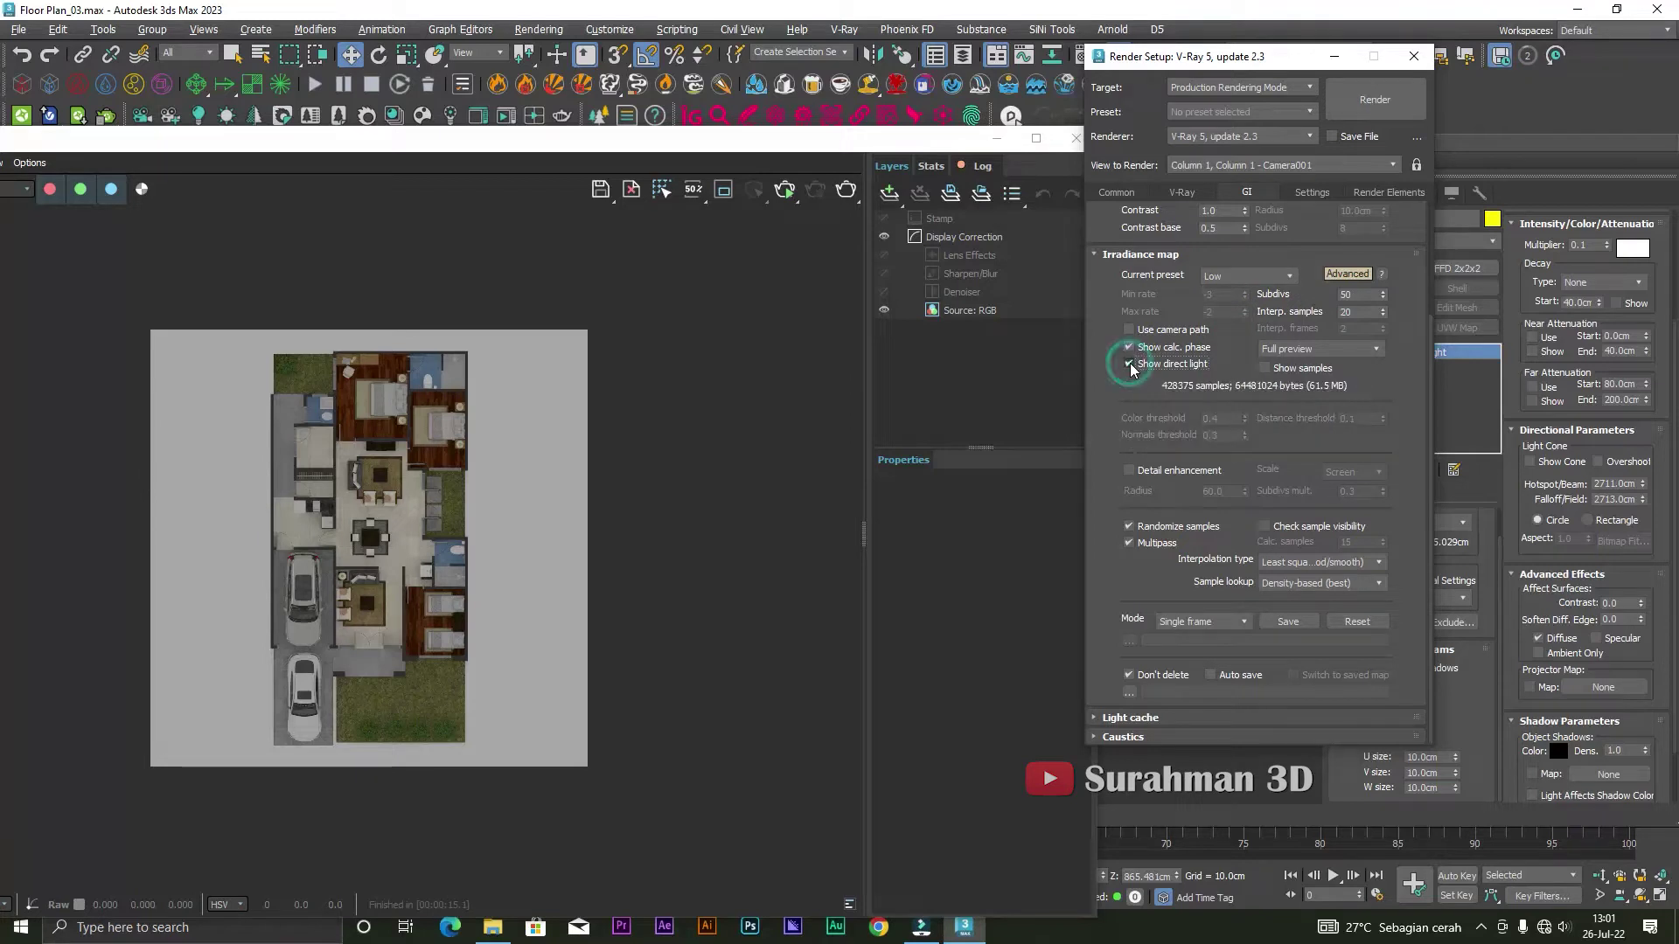
- Set the bucket sequence to Top->Bottom on the Settings tab
click(1170, 712)
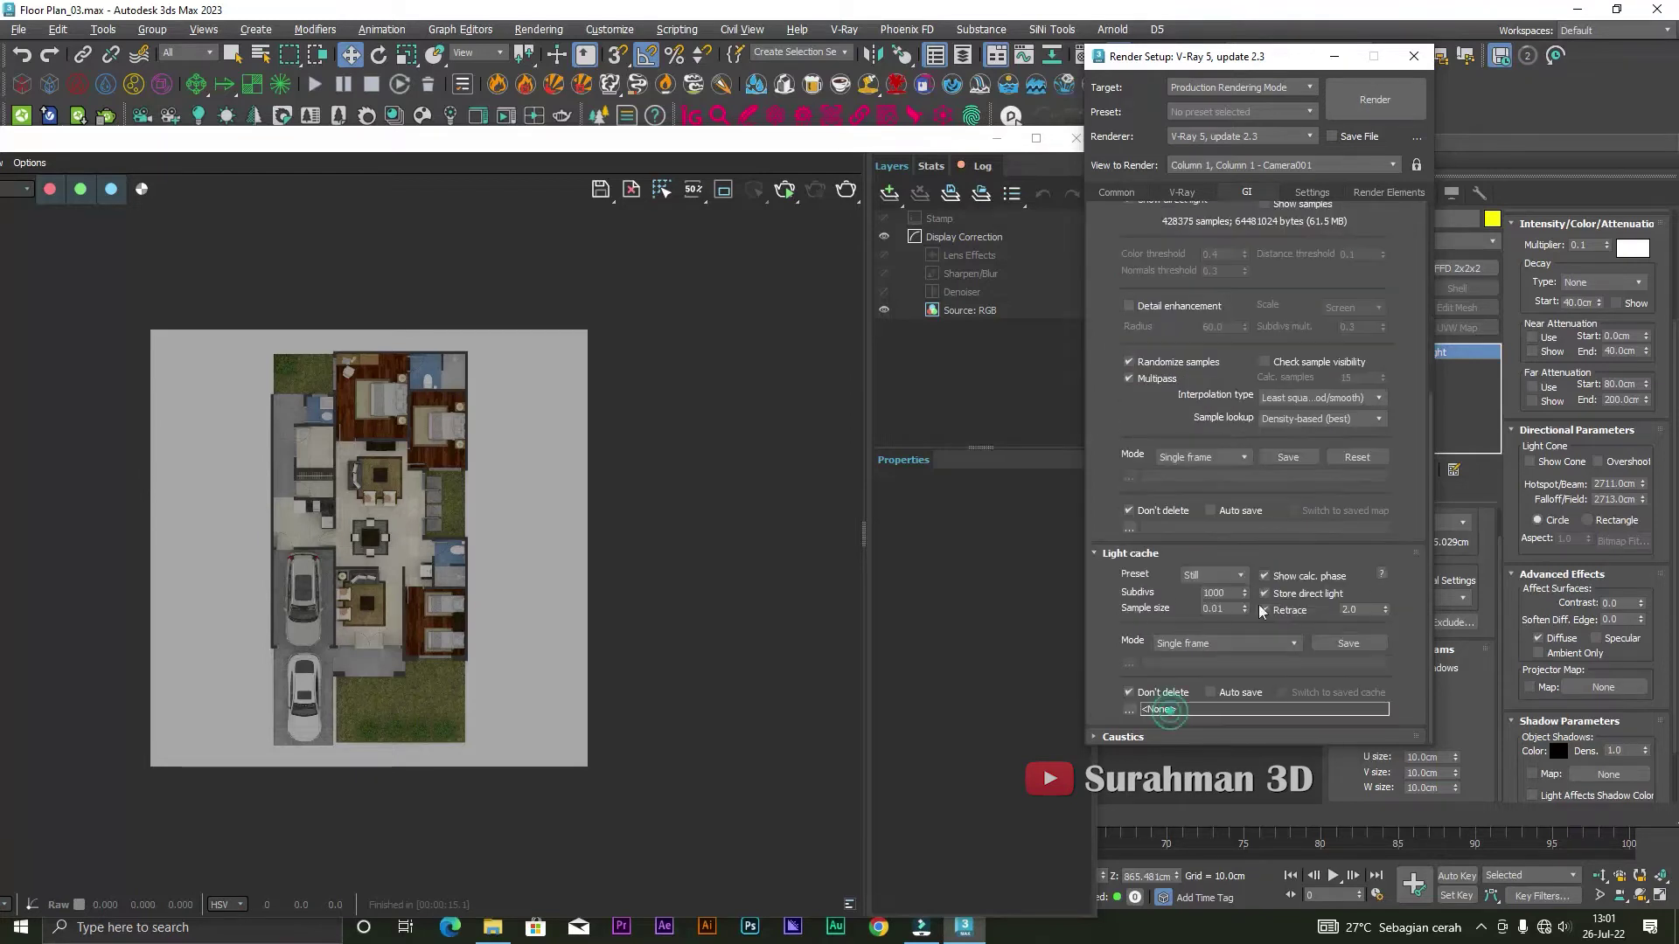
click(1302, 191)
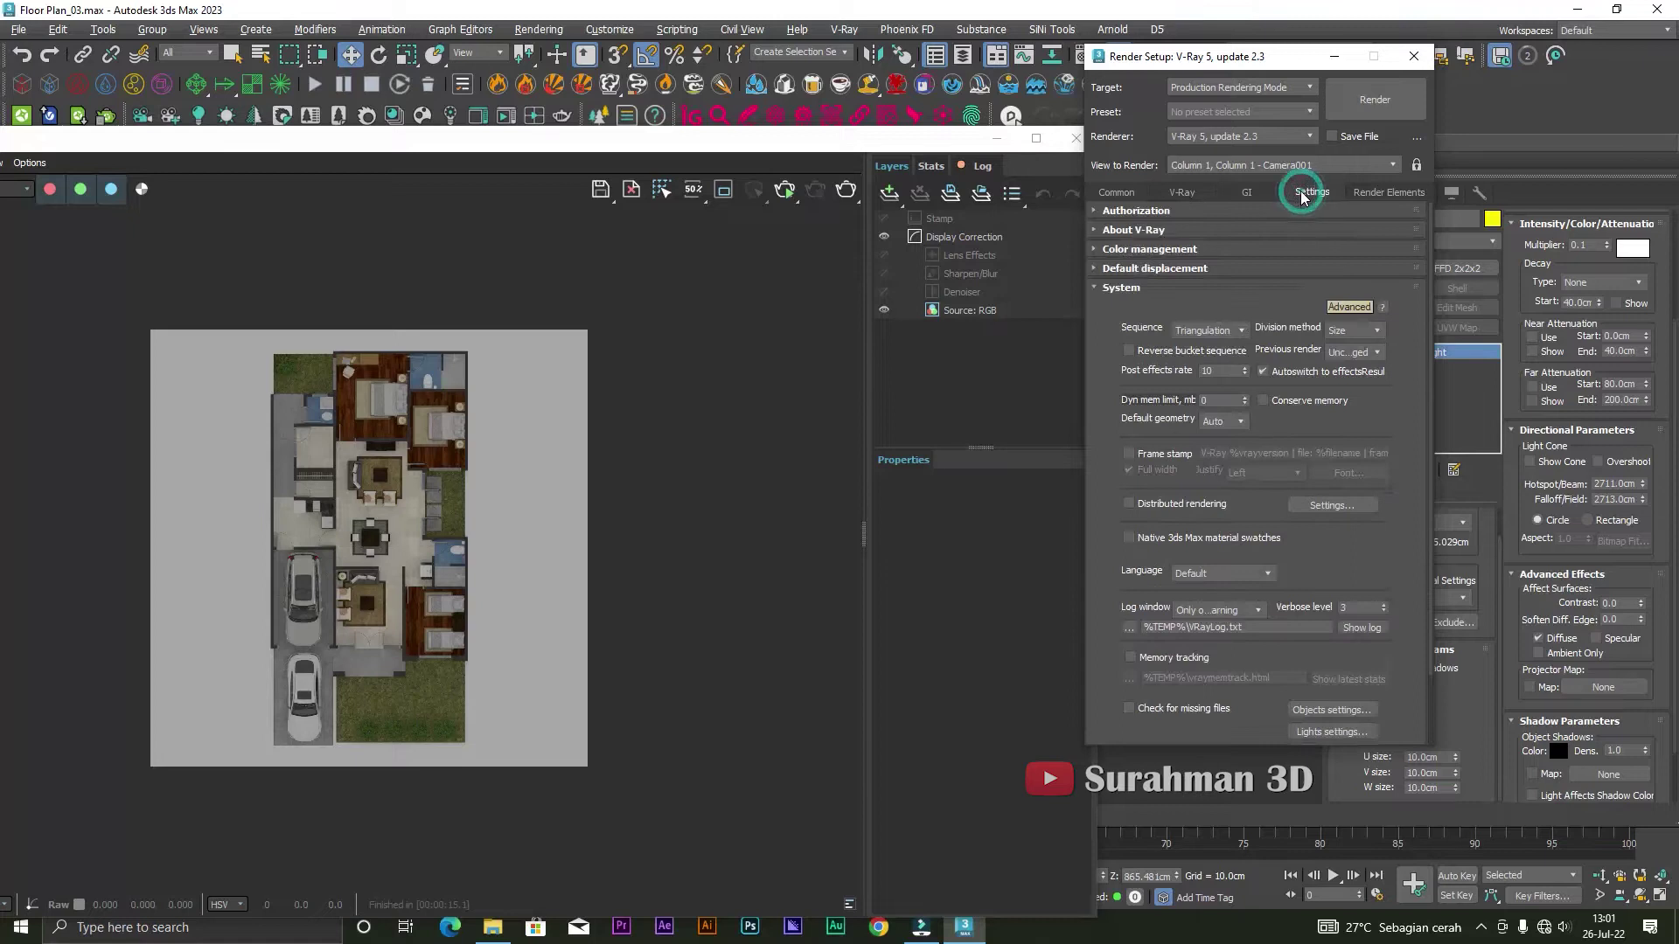
click(1241, 331)
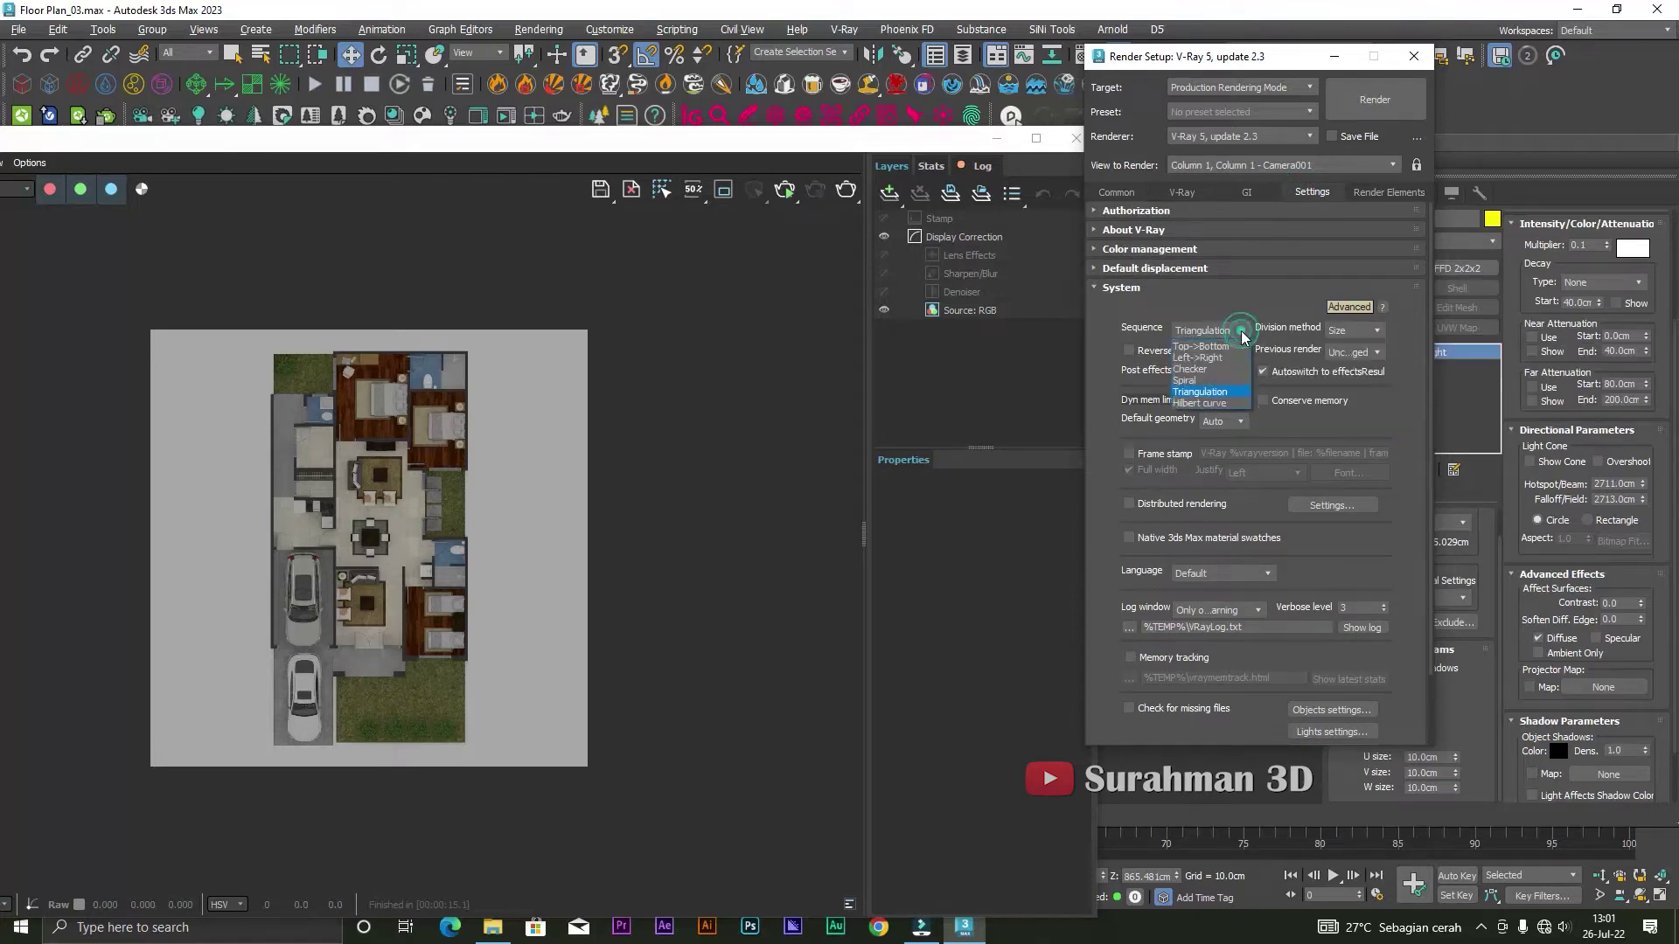
click(1234, 347)
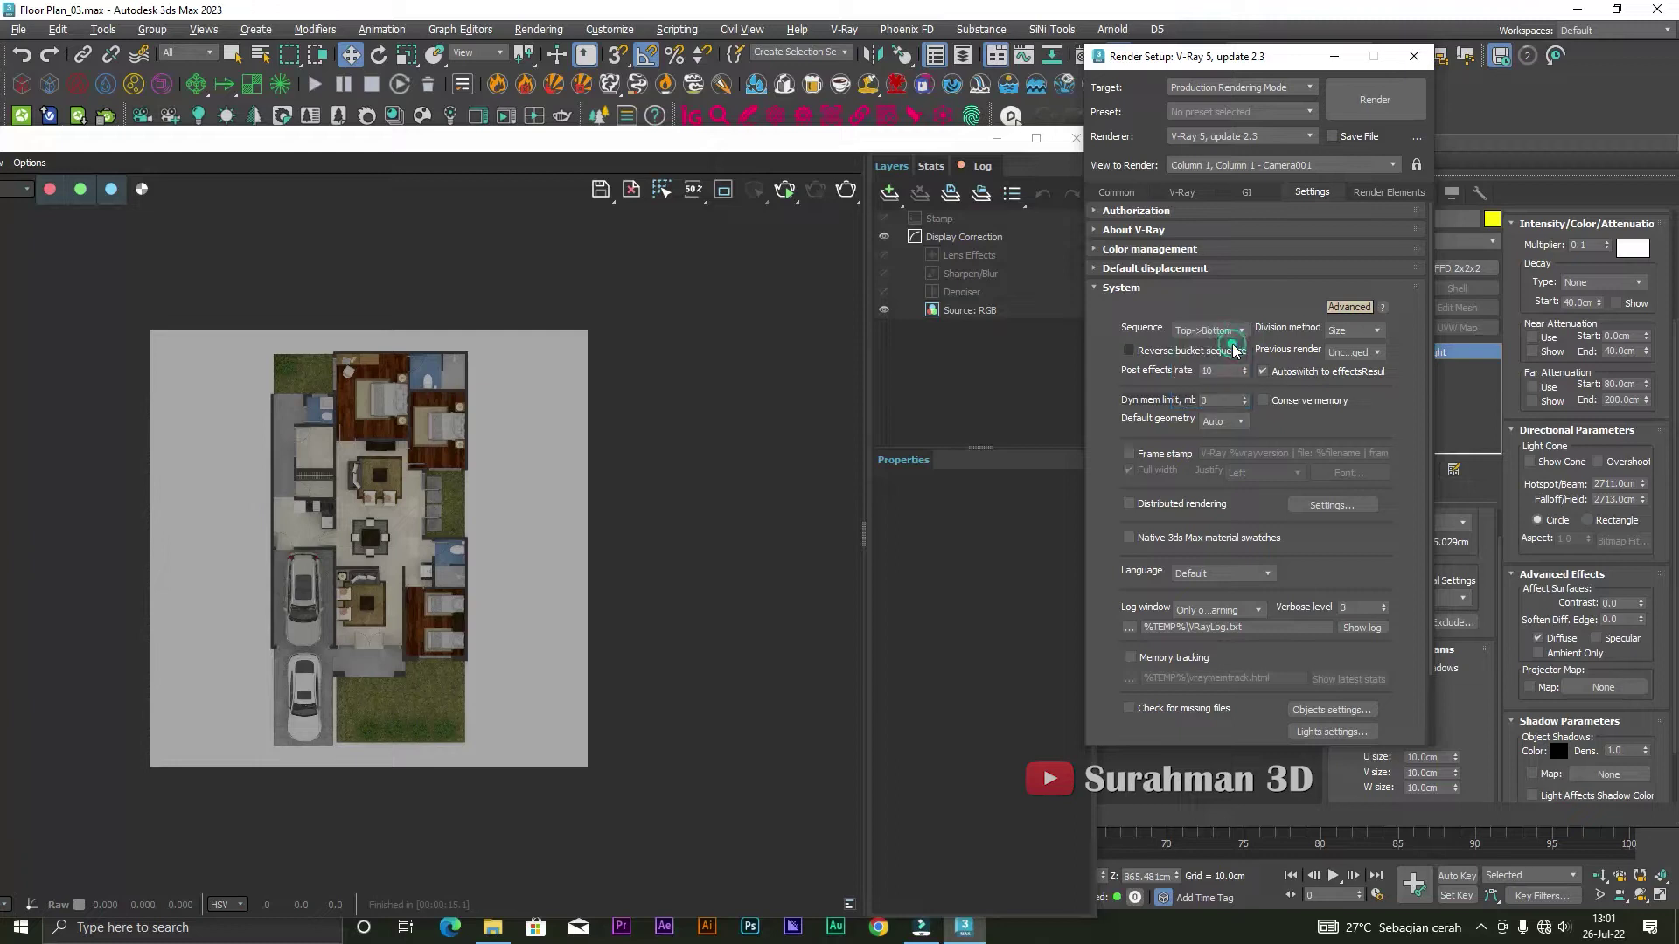
click(1372, 187)
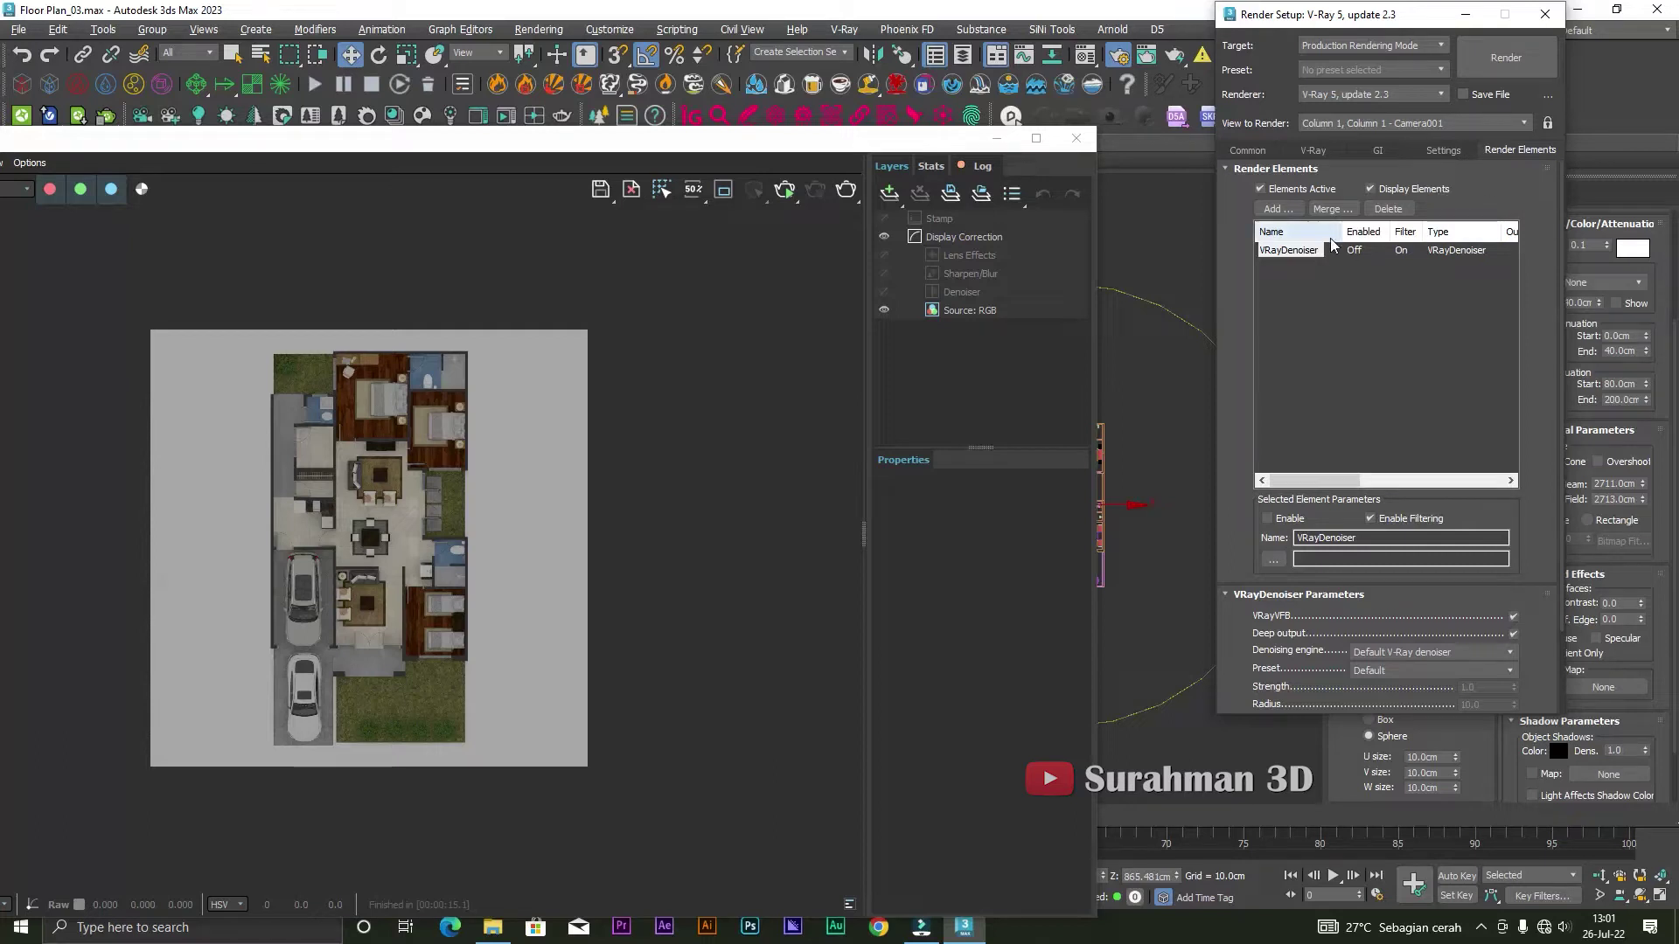
- Leave VRayDenoiser as the only render element and lower the frame buffer to expose viewports
click(1296, 215)
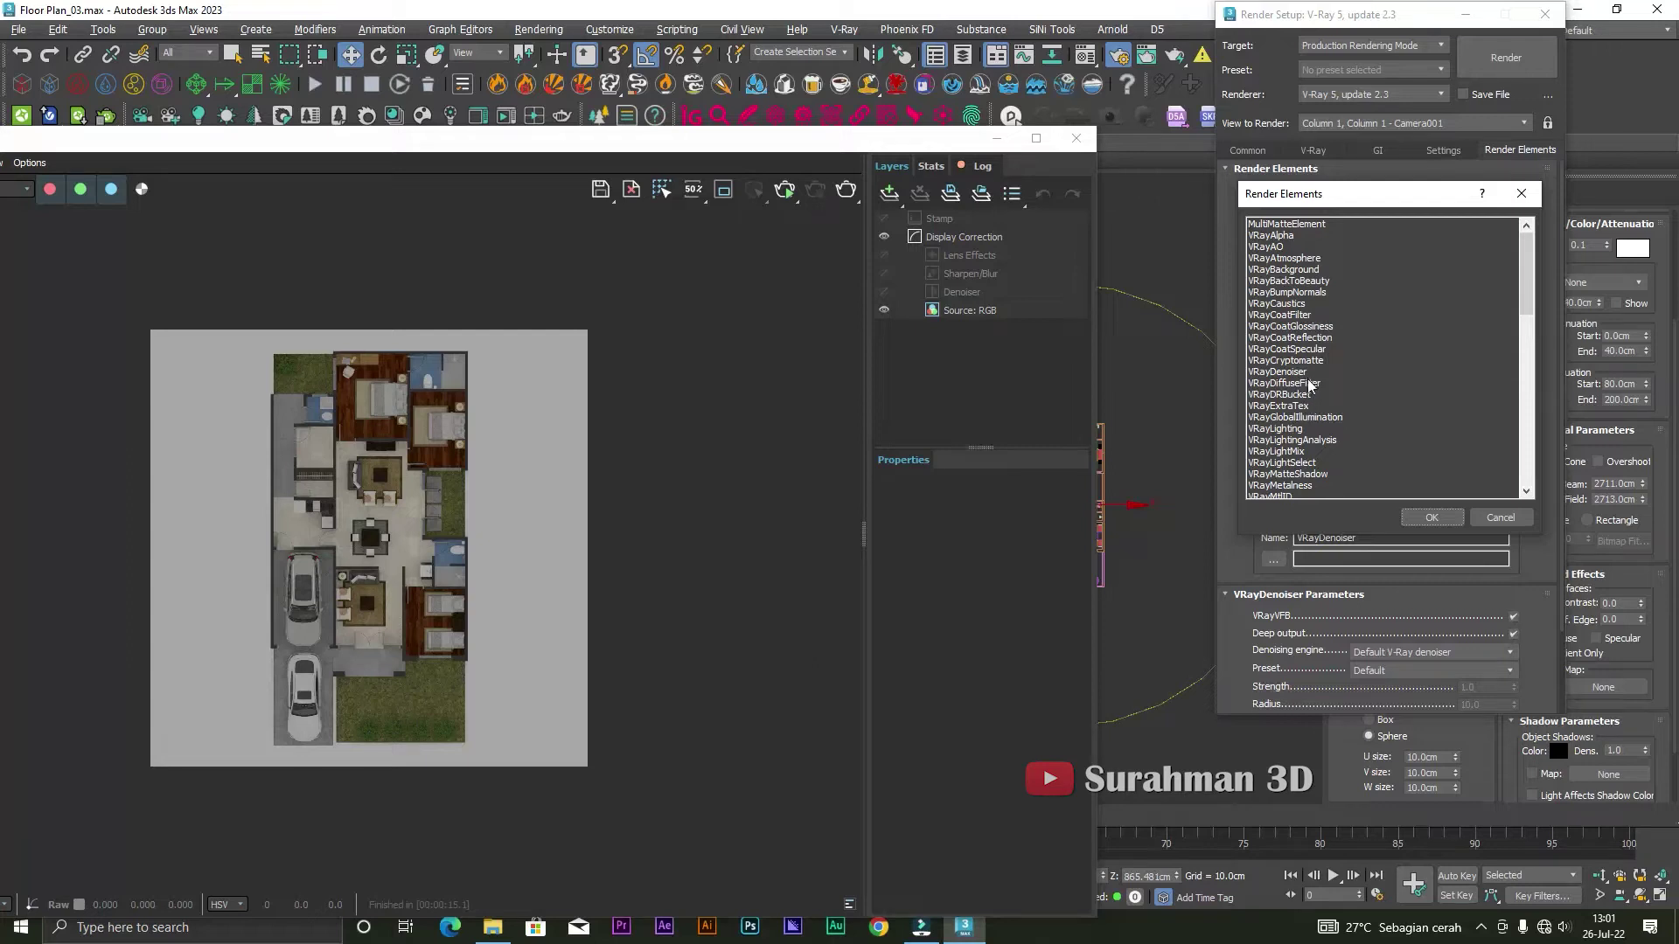
click(1434, 517)
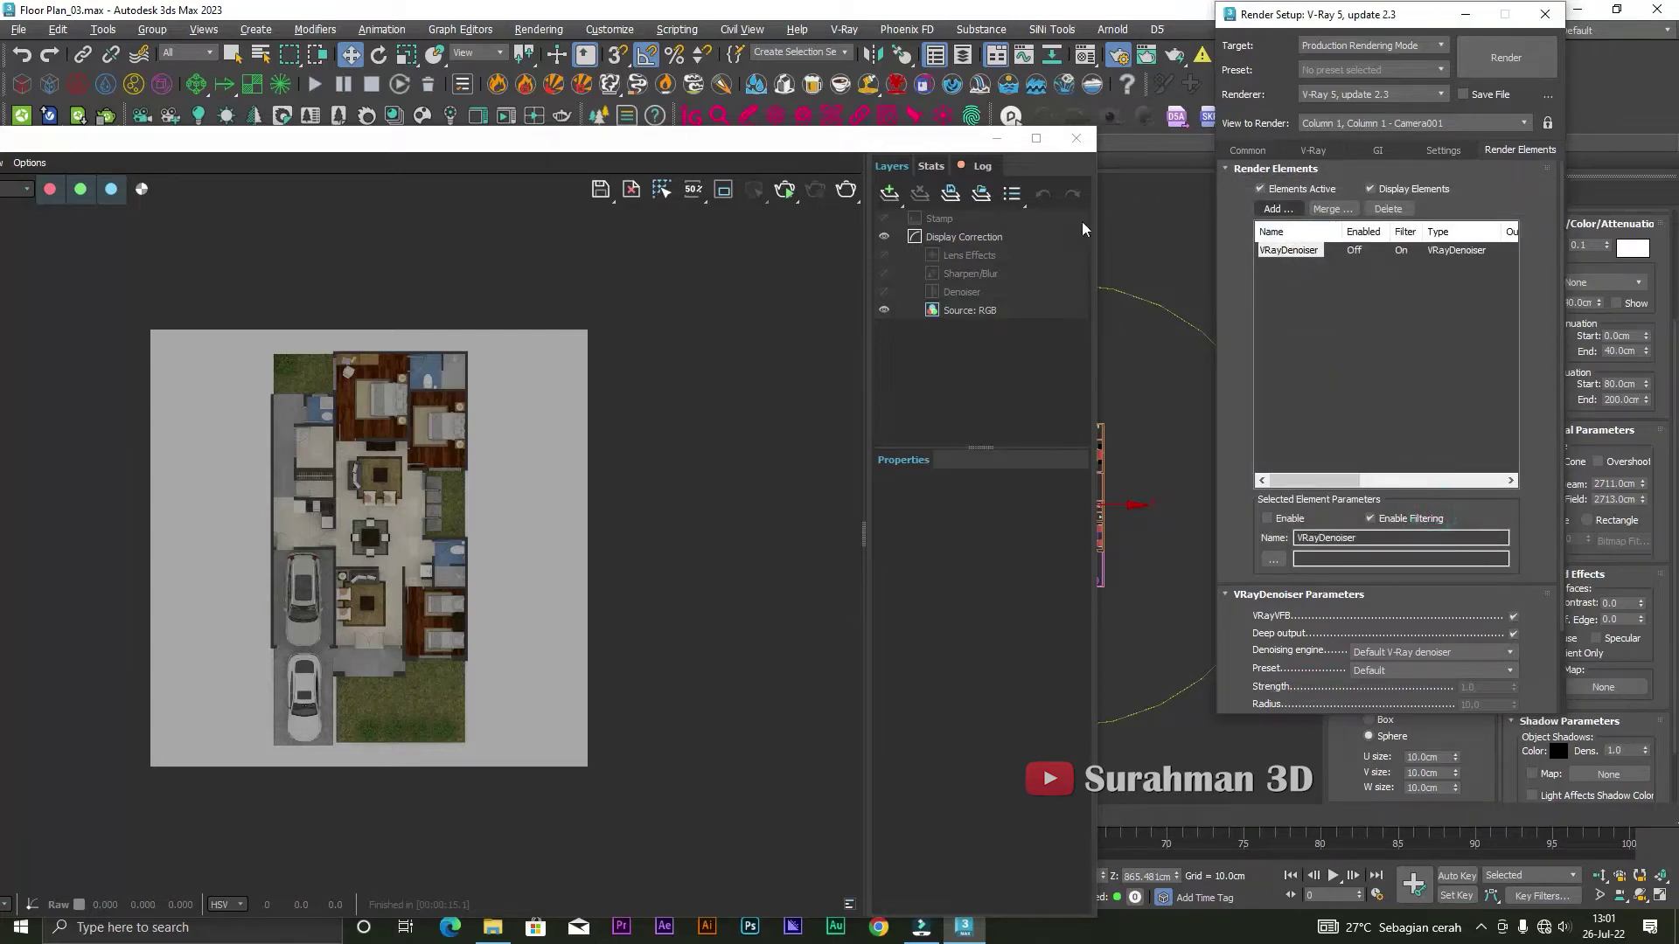
drag(907, 145, 1049, 266)
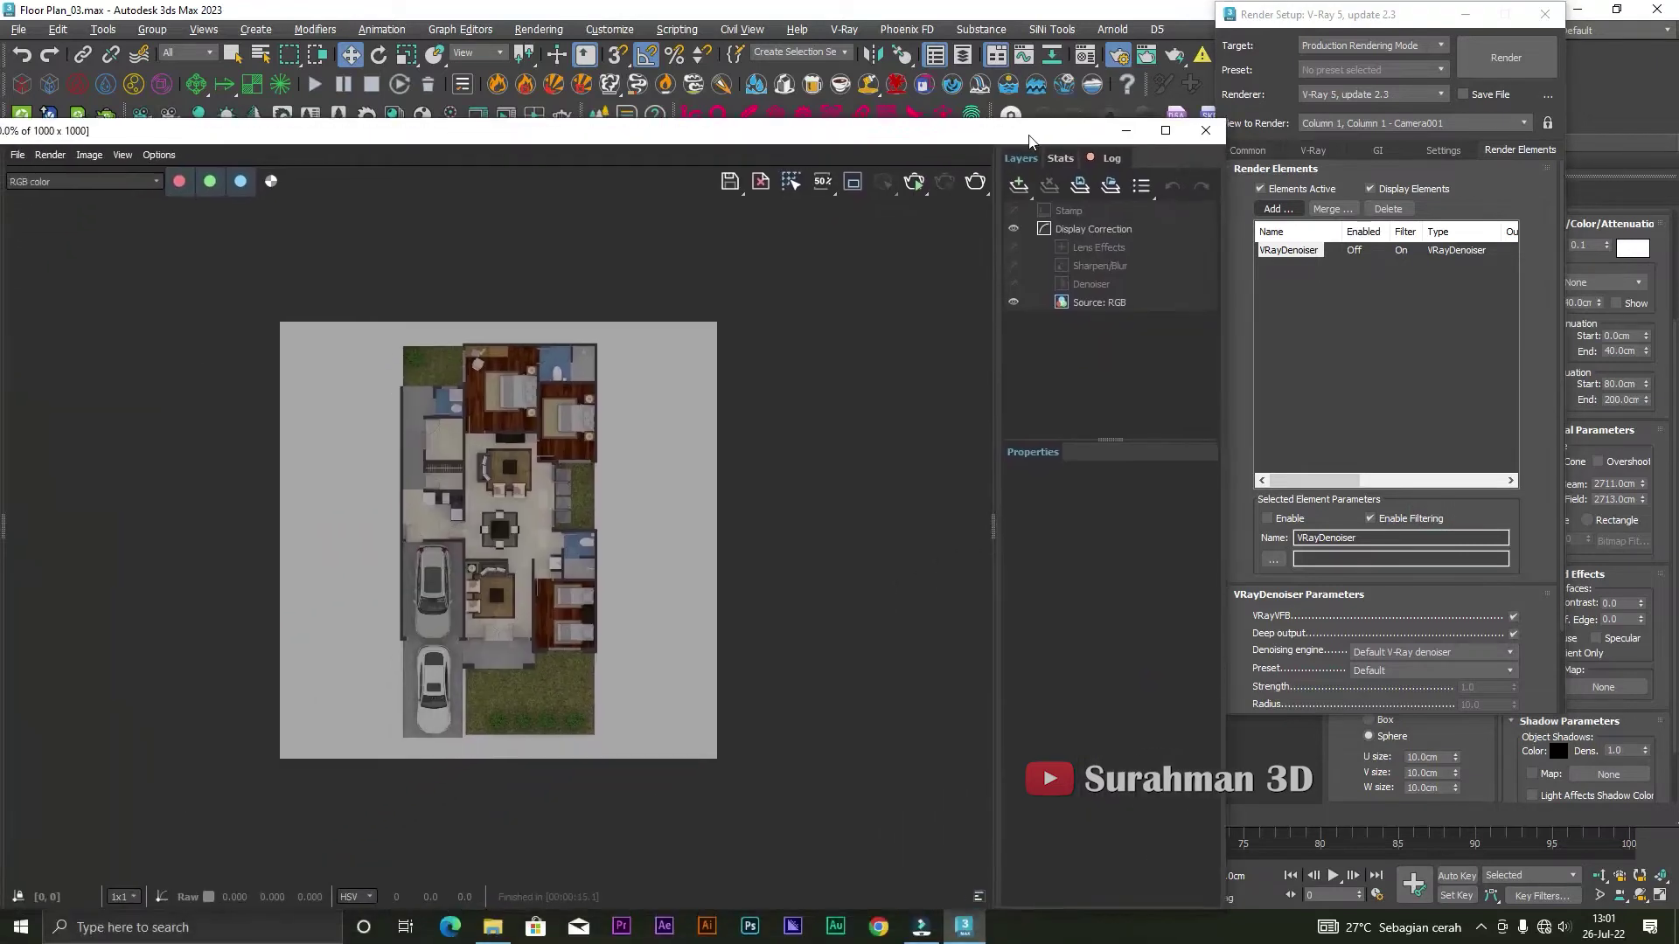
drag(879, 264, 939, 398)
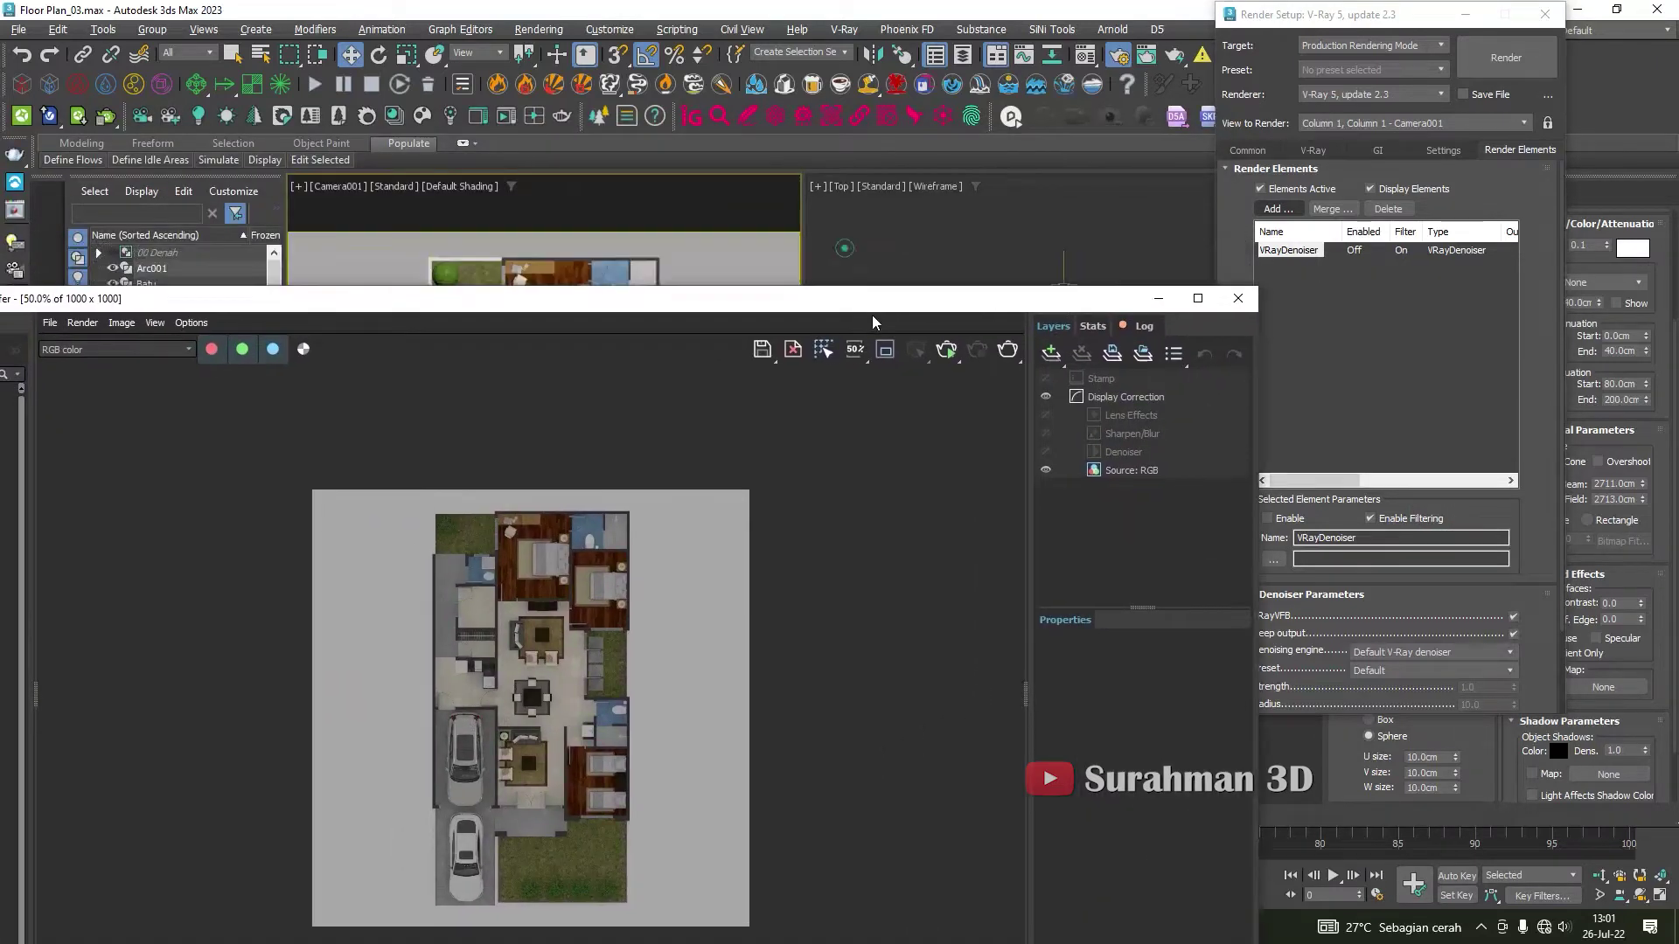
- Render Camera001 with the new V-Ray settings and inspect the 39-second result in the frame buffer
right_click(673, 266)
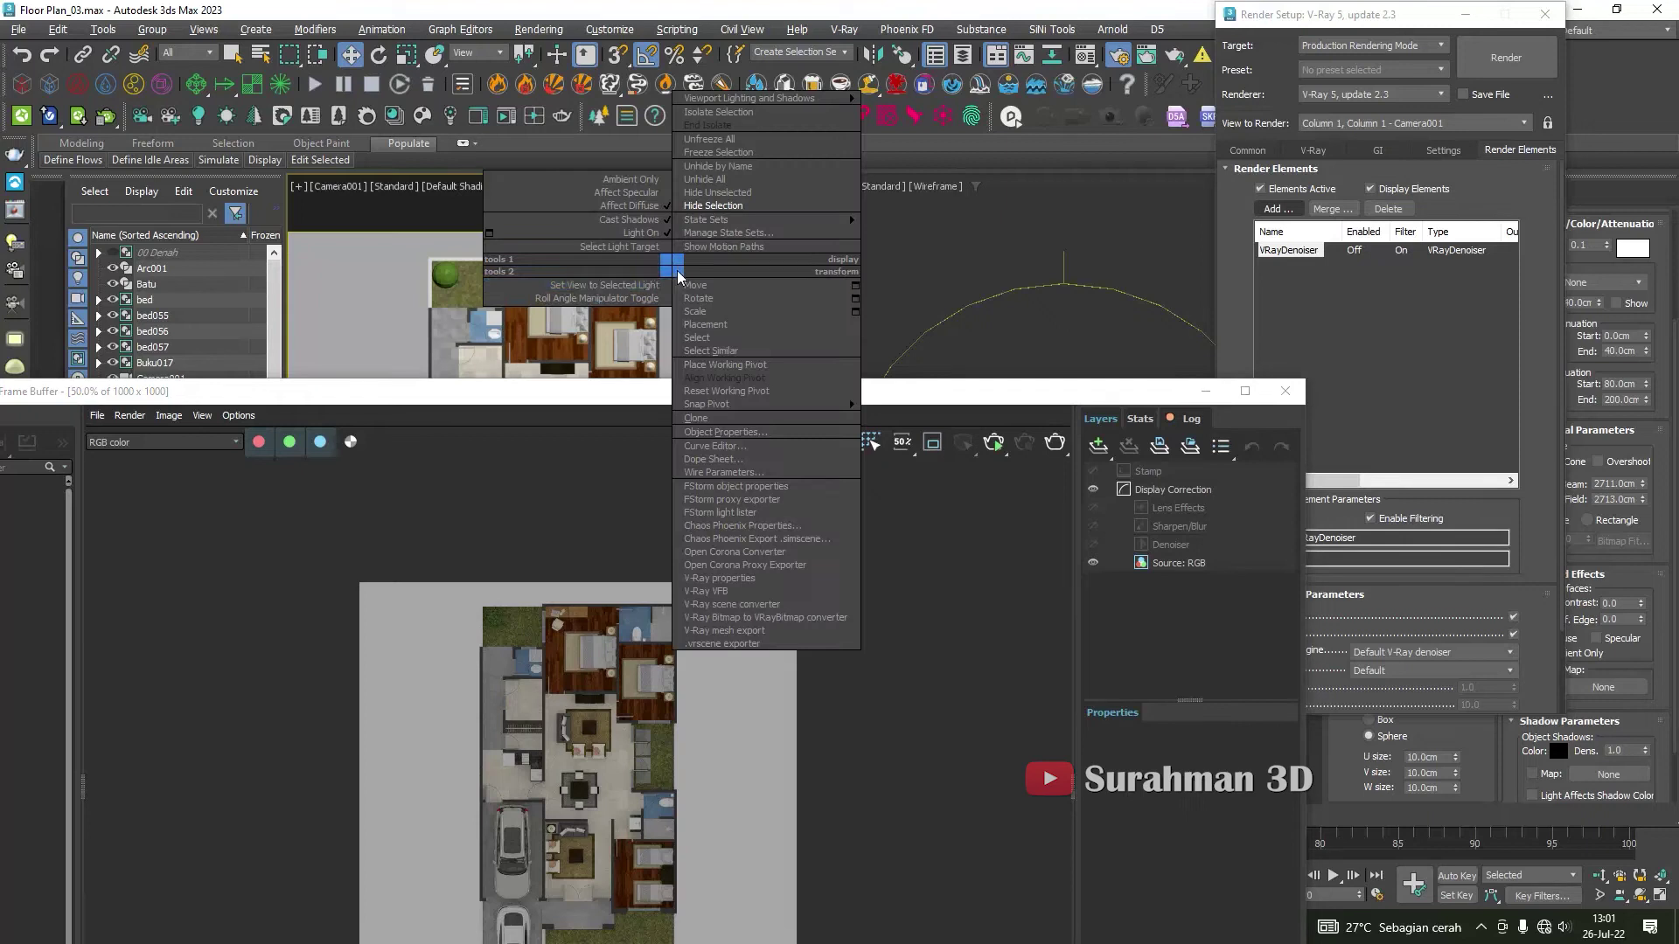
click(429, 290)
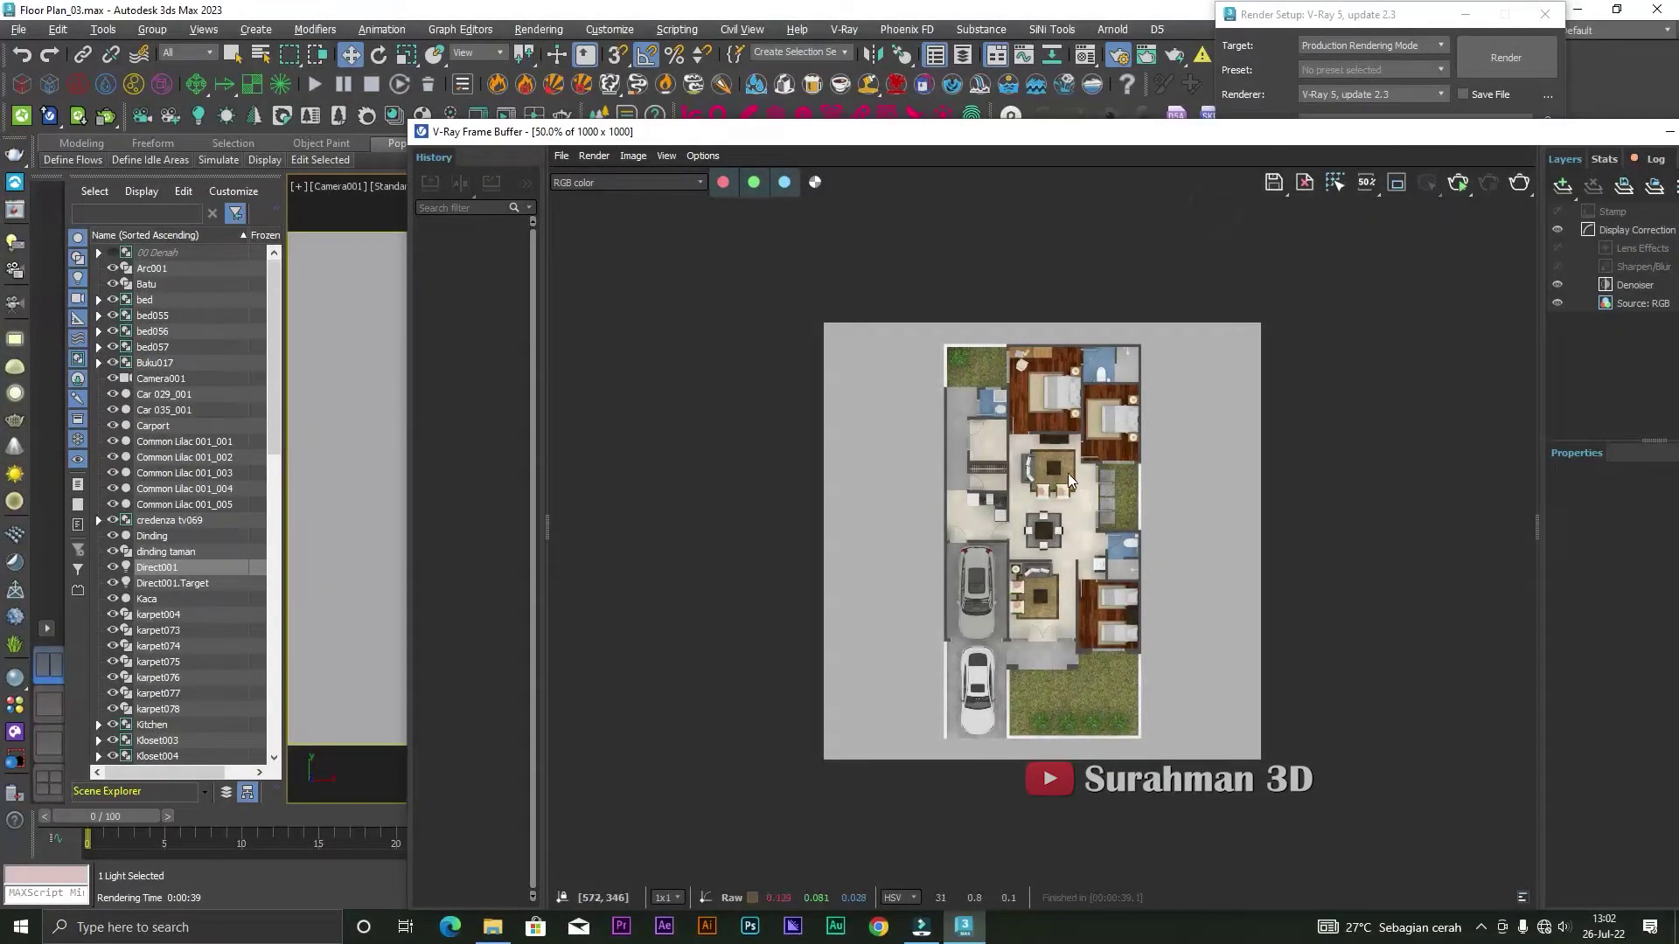
scroll(1063, 470, up, 3)
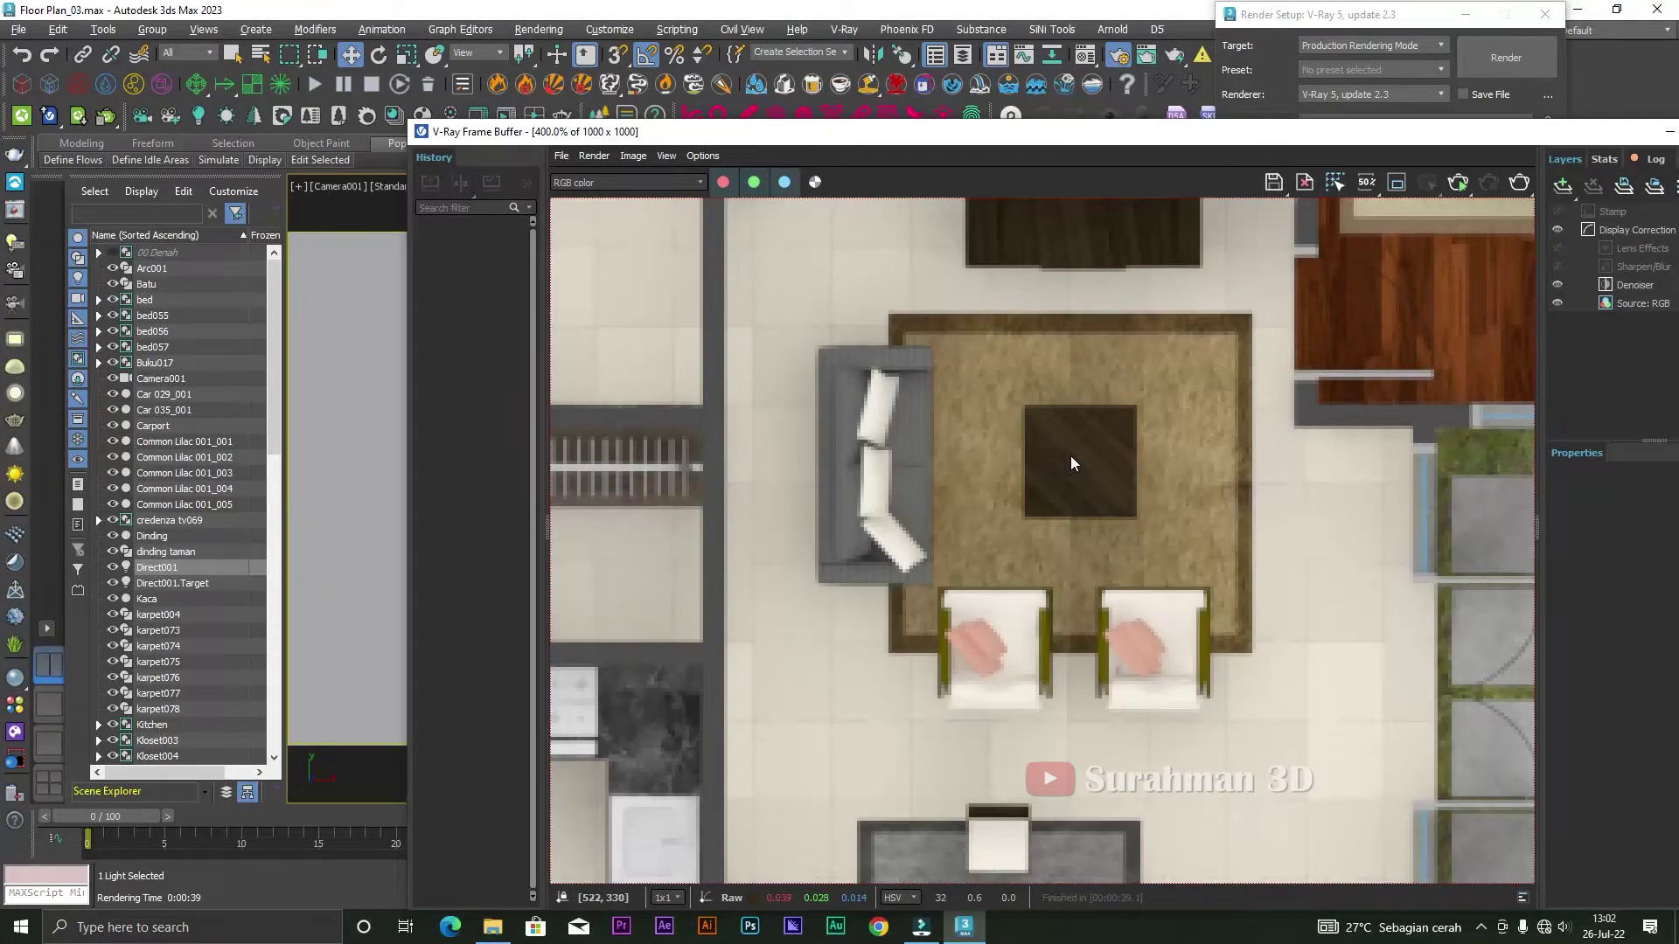
scroll(1072, 463, down, 3)
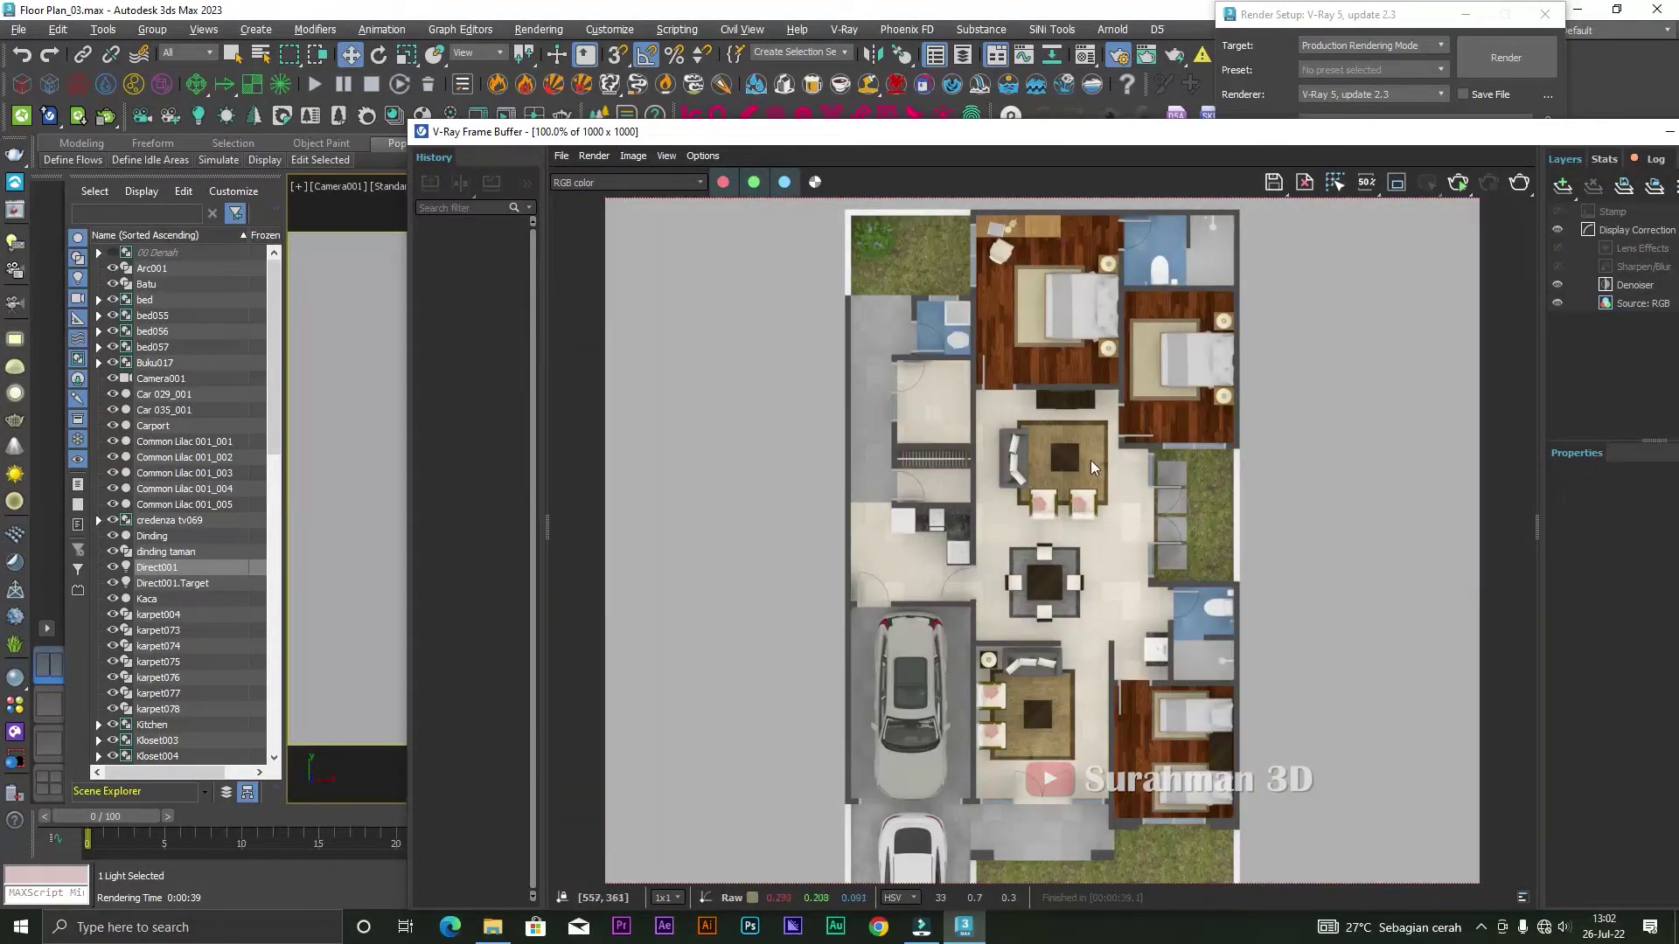
mouse_move(1211, 136)
mouse_down()
mouse_move(753, 113)
mouse_move(848, 107)
mouse_up()
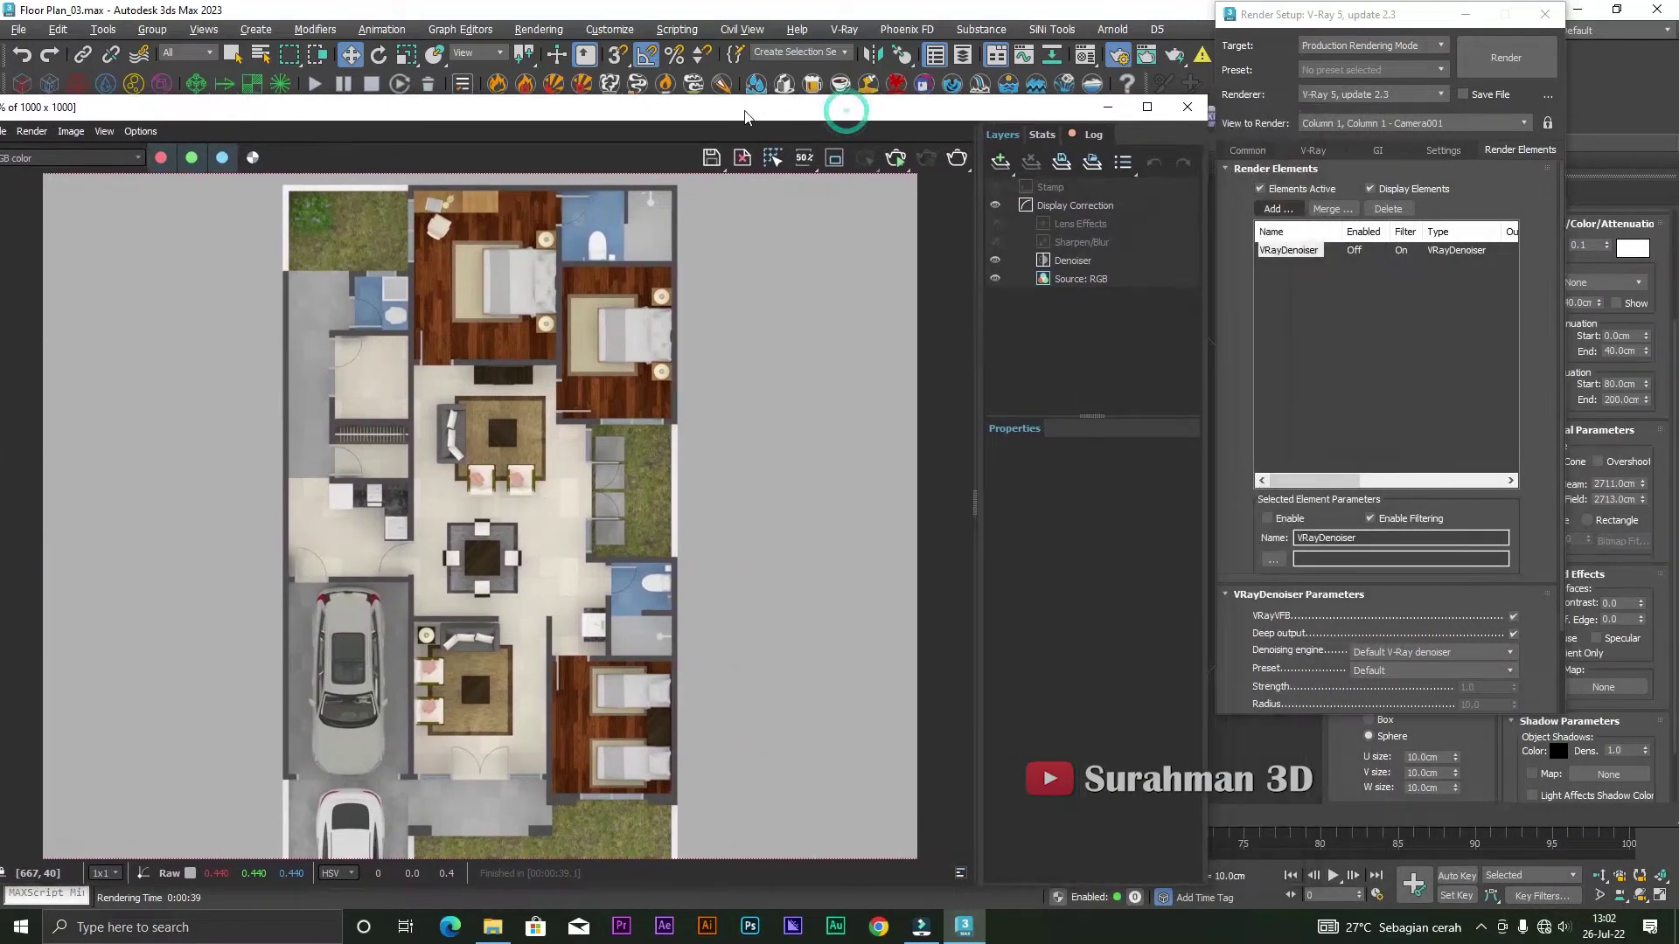
- Set the Common tab output width to 6000, giving a 6000 x 6000 output size
click(1248, 150)
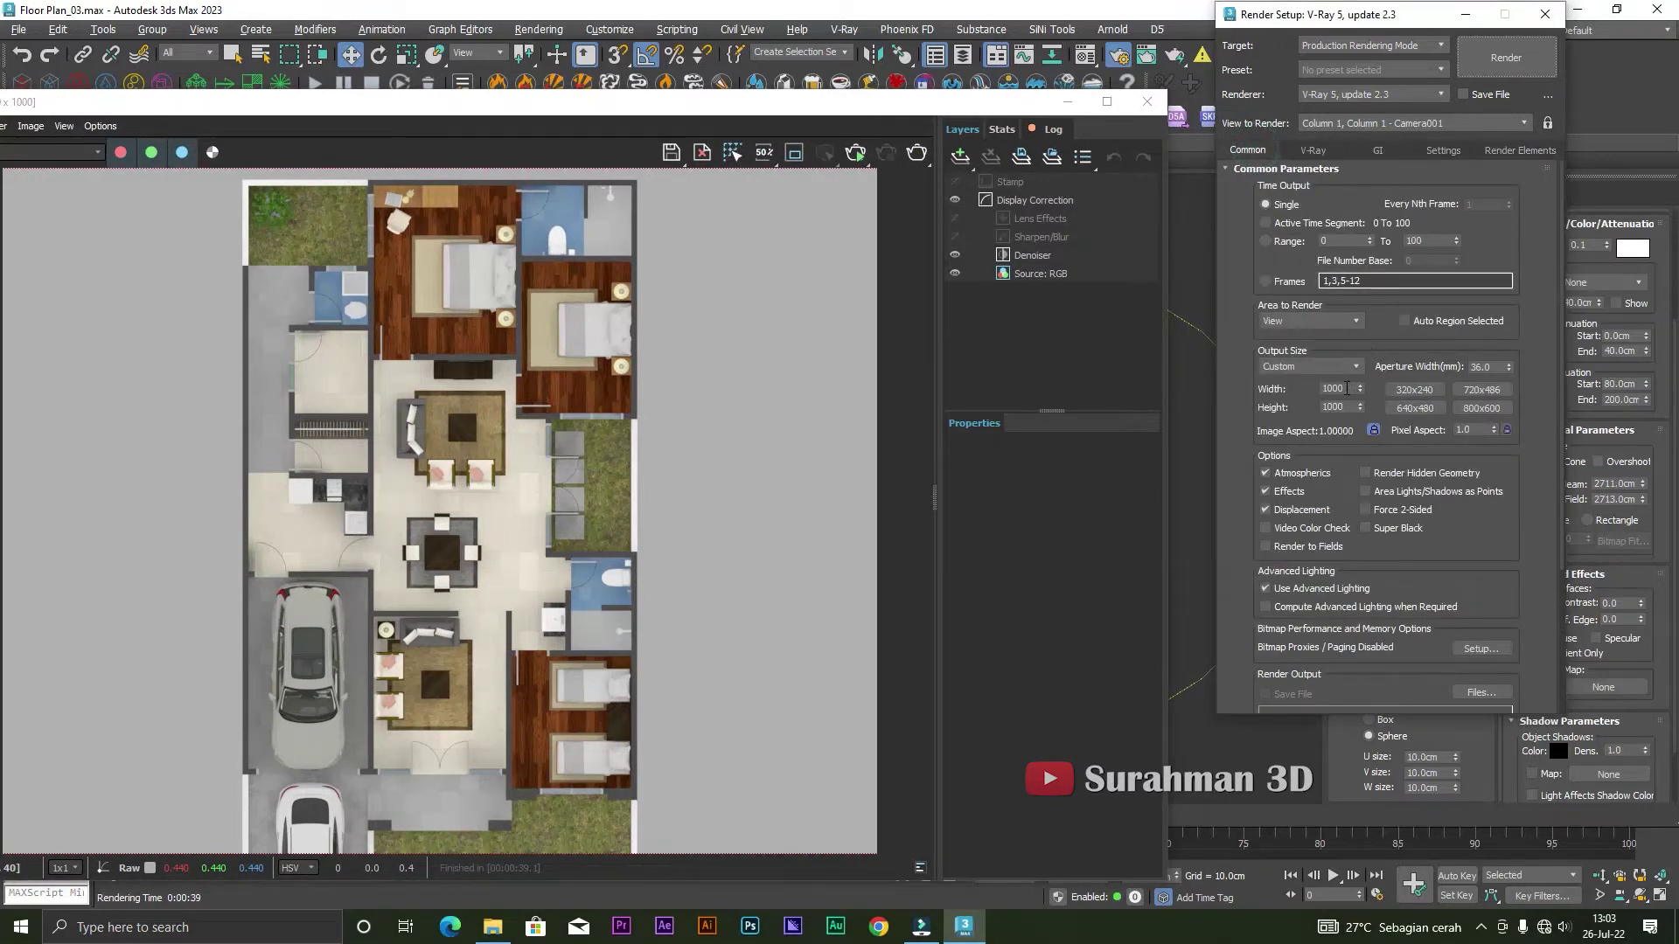
drag(1347, 388, 1321, 386)
text(6)
key(Return)
- Enlarge the frame buffer and render the floor plan at 6000 x 6000
click(785, 112)
double_click(786, 112)
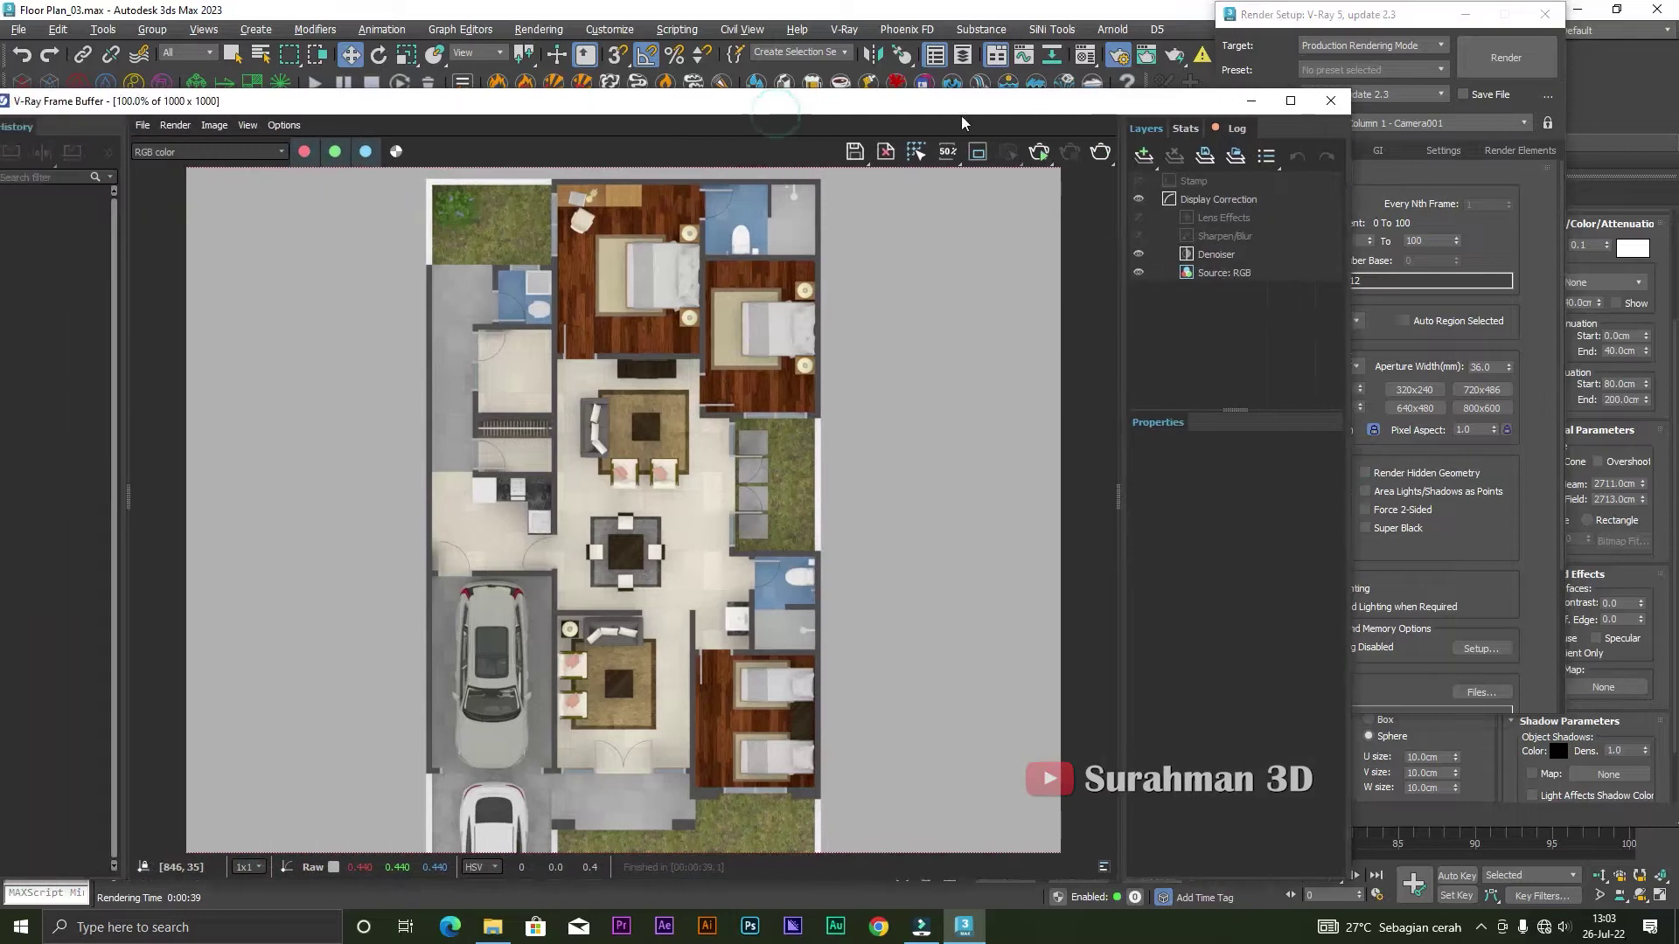
click(1504, 58)
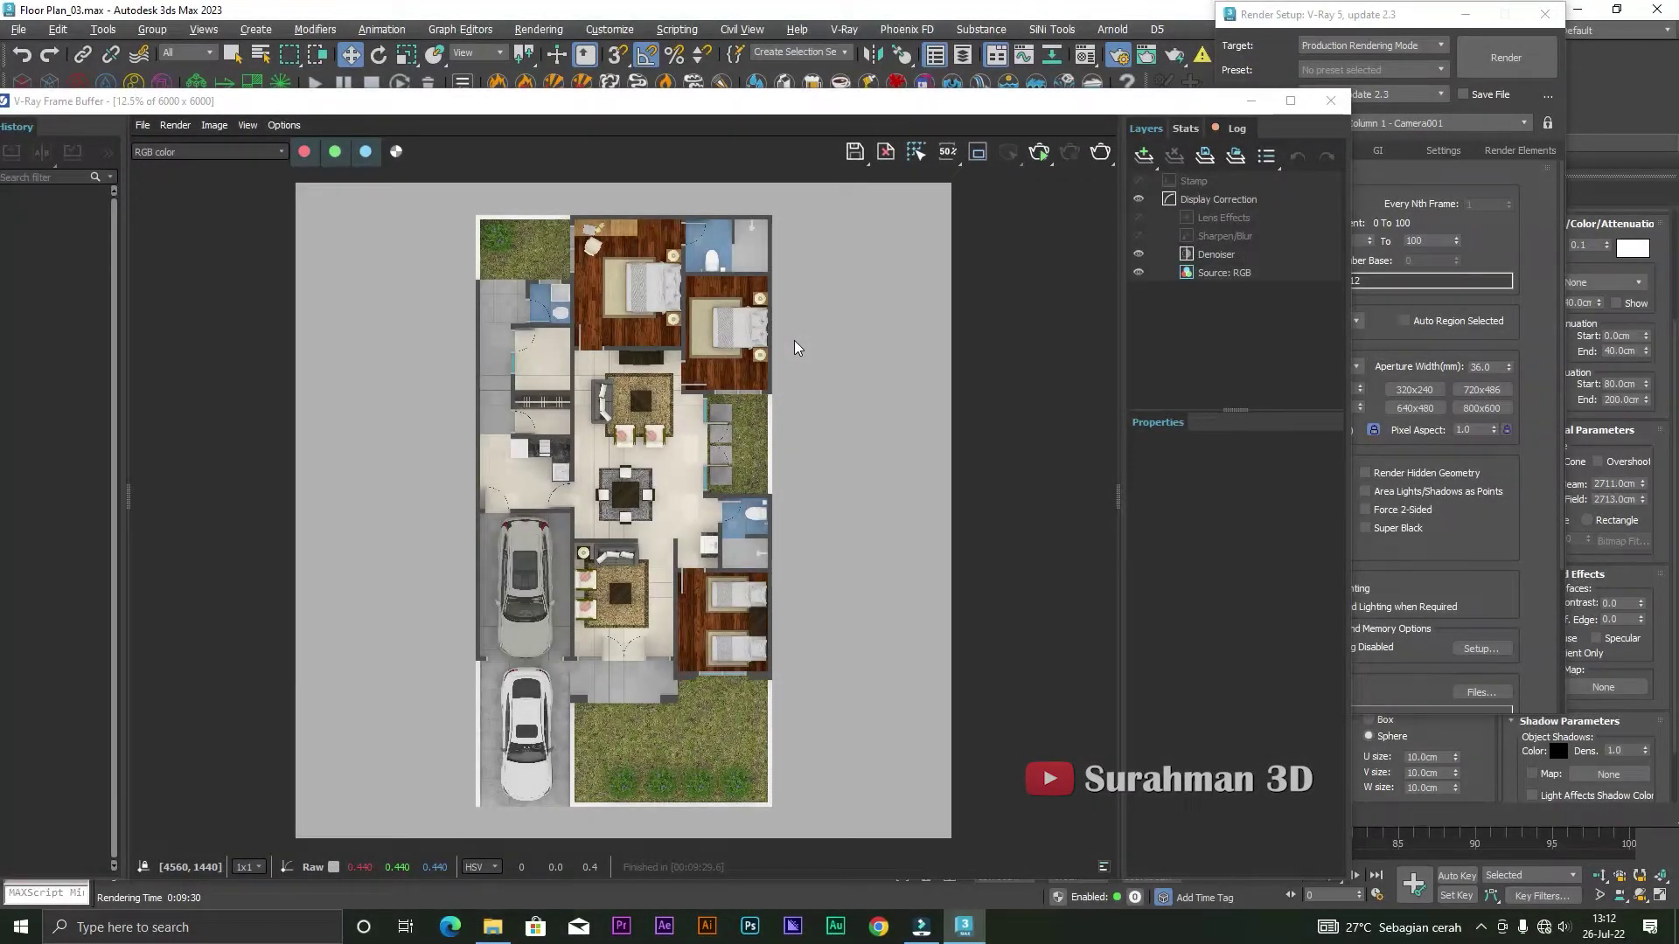
- Maximize the V-Ray Frame Buffer and zoom into the top-left corner of the render
double_click(905, 107)
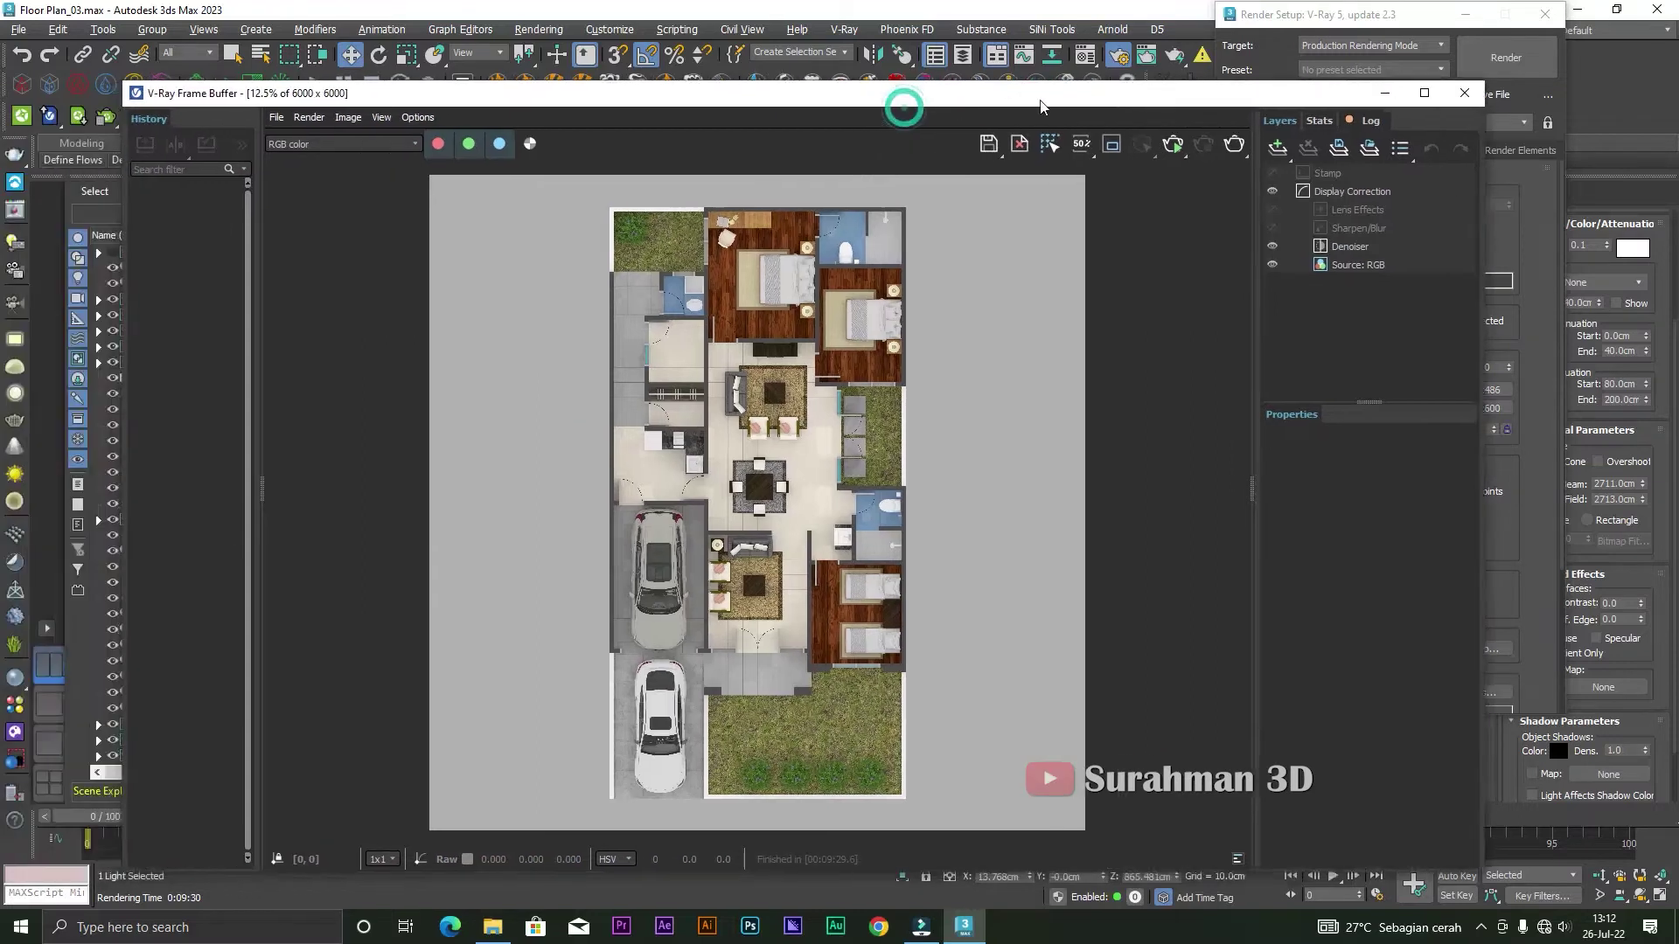
click(1427, 93)
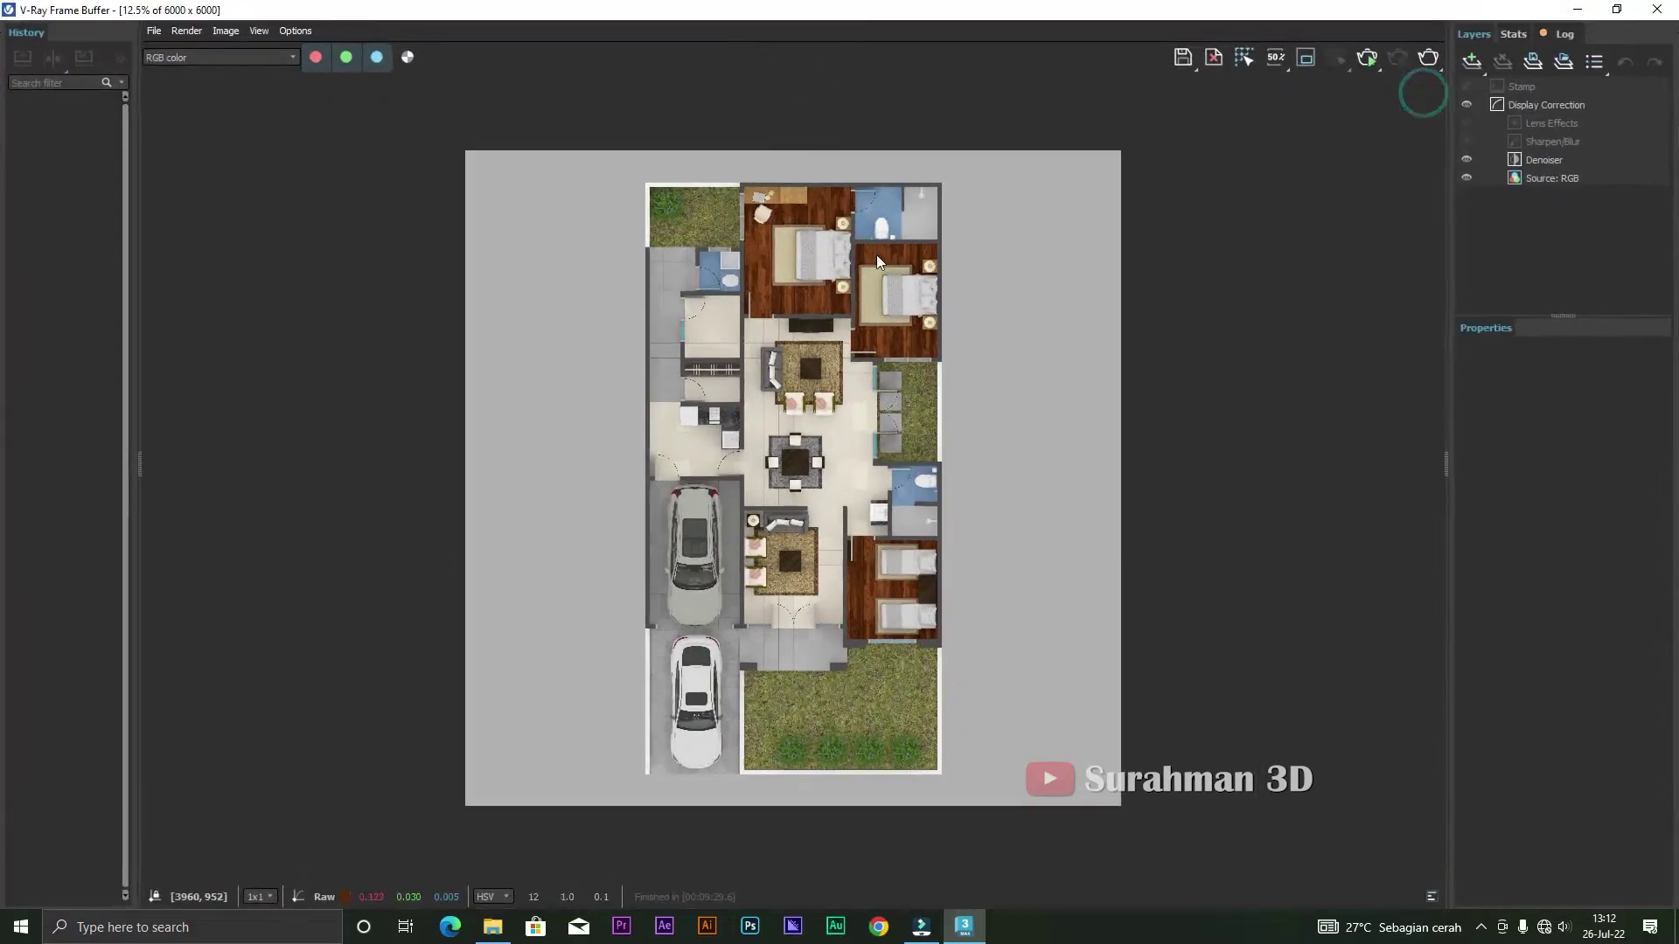
scroll(758, 259, up, 2)
mouse_move(715, 254)
middle_down()
mouse_move(660, 399)
mouse_move(783, 303)
middle_up()
scroll(660, 398, up, 1)
scroll(784, 302, down, 1)
mouse_move(821, 544)
middle_down()
mouse_move(795, 434)
mouse_move(789, 229)
mouse_move(785, 306)
middle_up()
- Zoom around the living room and bedrooms to check the bedroom door swing
scroll(677, 513, up, 1)
scroll(691, 520, up, 1)
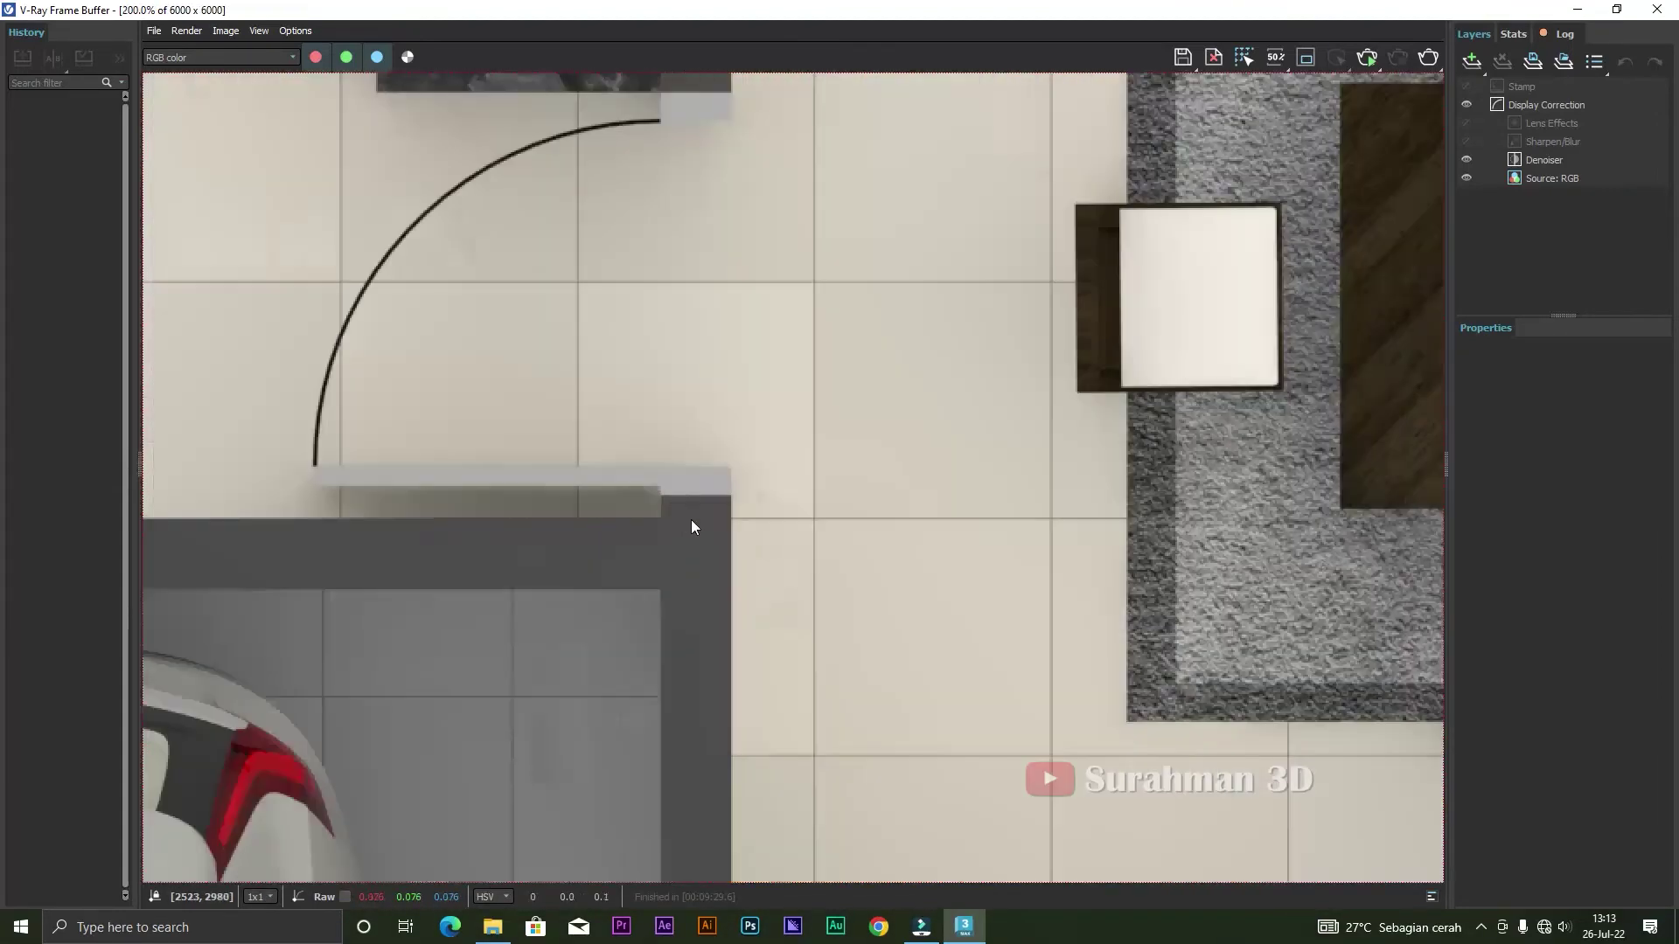
scroll(691, 519, down, 2)
middle_drag(1001, 538, 893, 387)
middle_drag(1092, 554, 958, 406)
scroll(901, 490, up, 2)
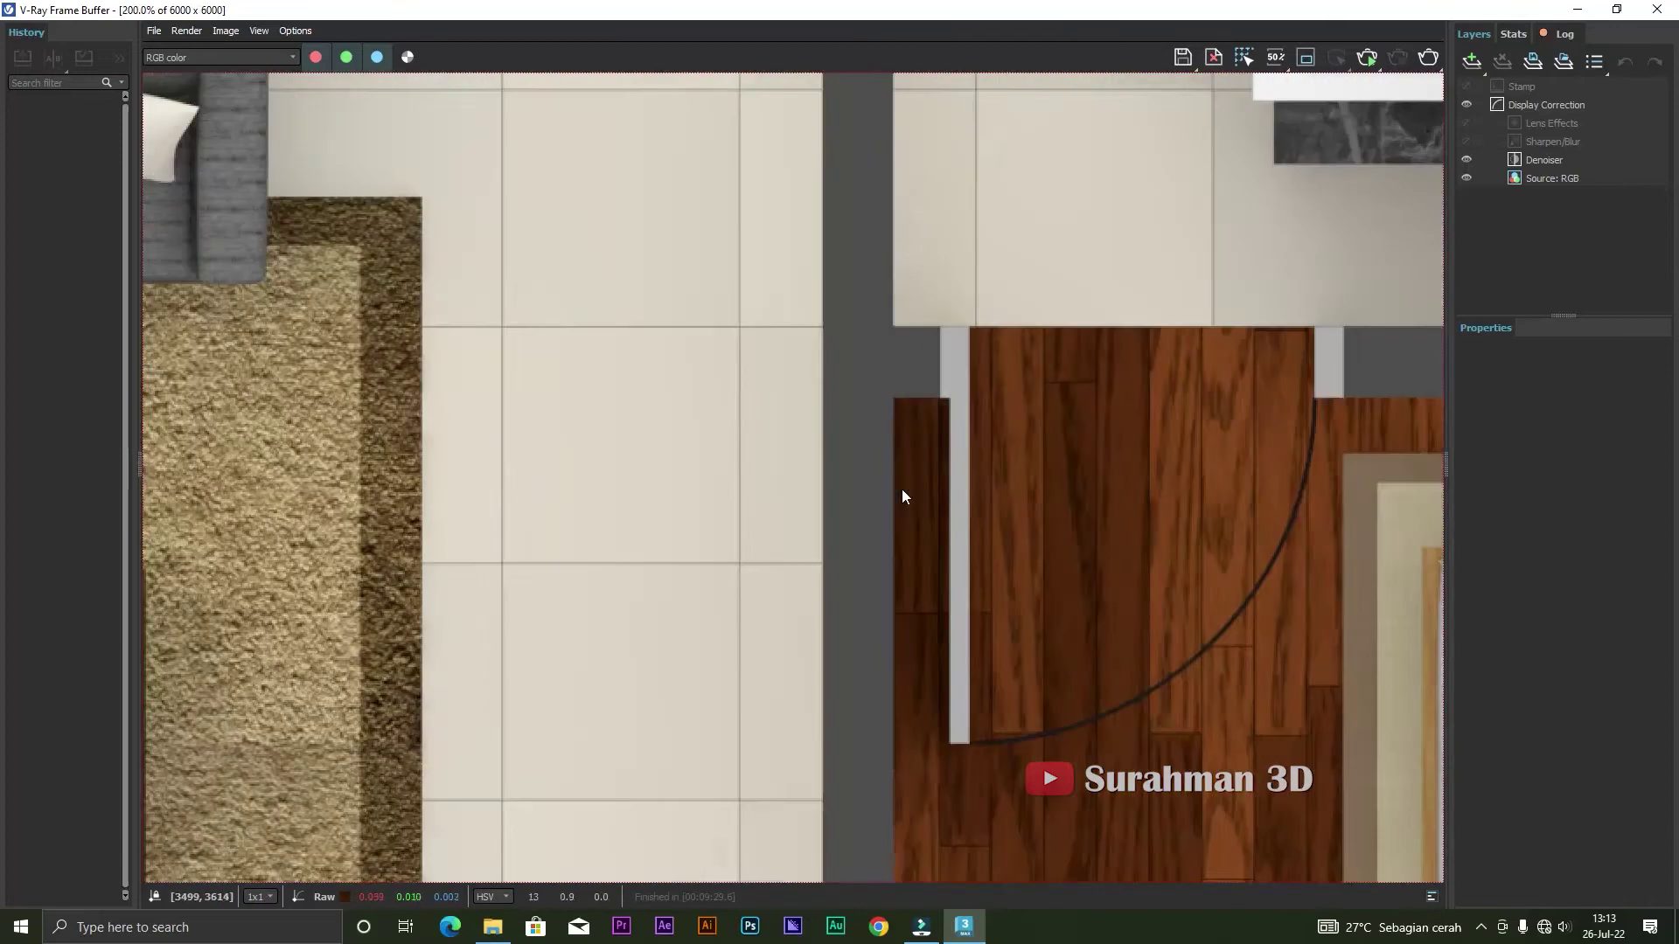
scroll(897, 493, down, 2)
- Inspect the car, lounge and bedroom floors, then restore the frame buffer and move it left
middle_drag(884, 446, 941, 509)
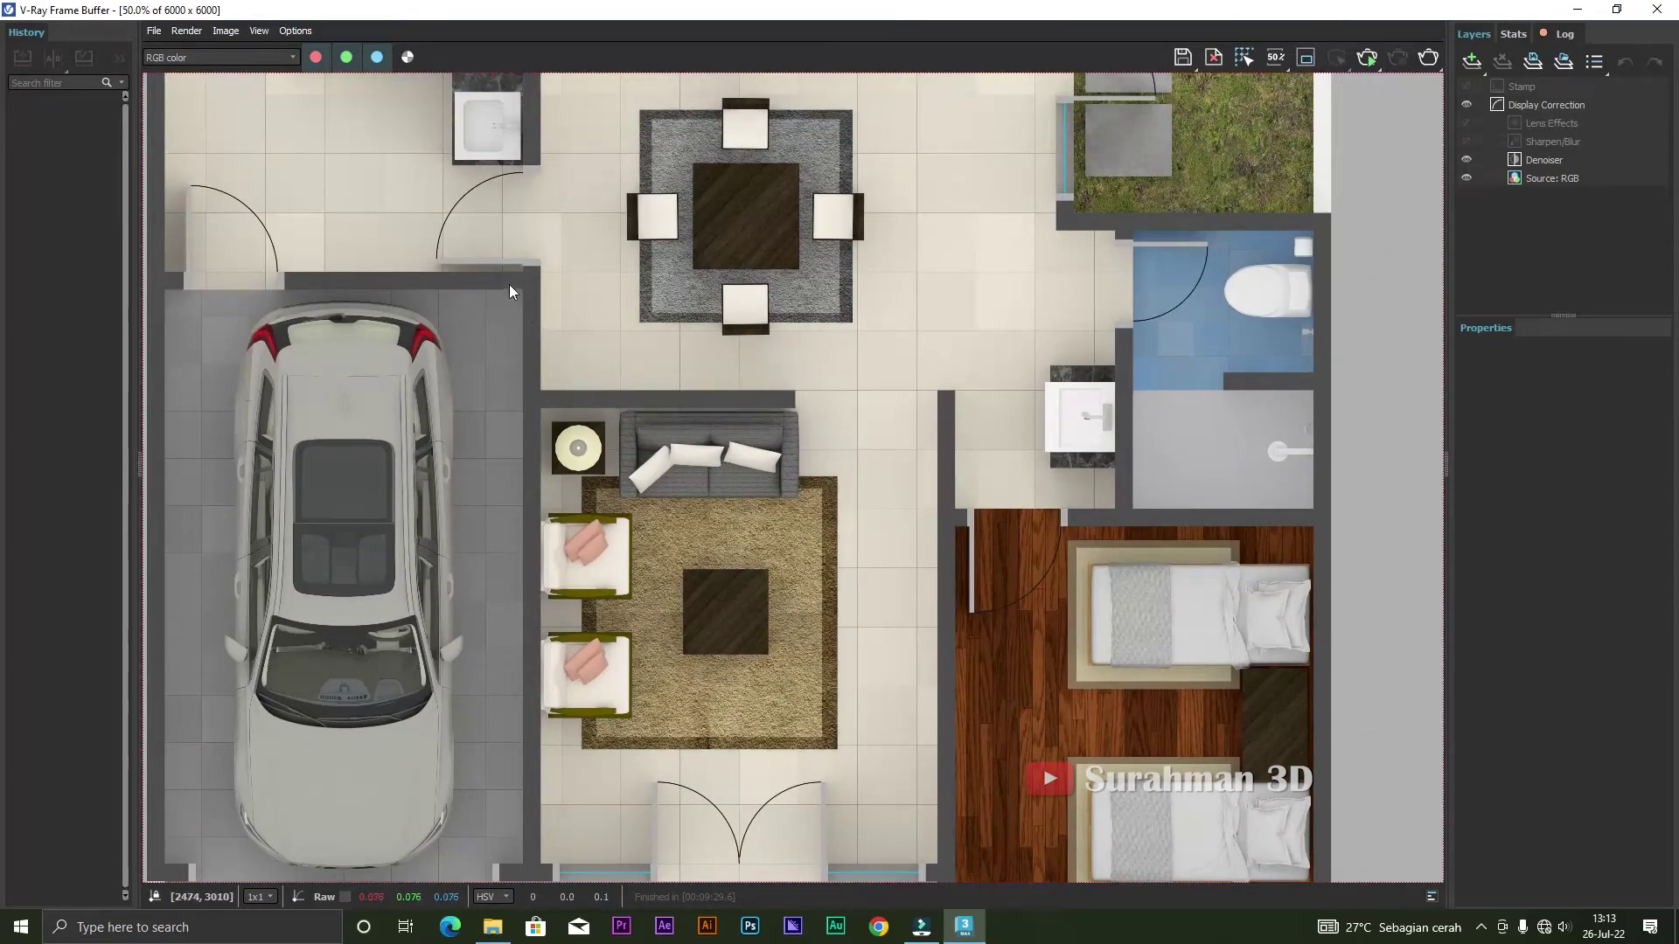
scroll(509, 285, up, 2)
scroll(633, 320, down, 2)
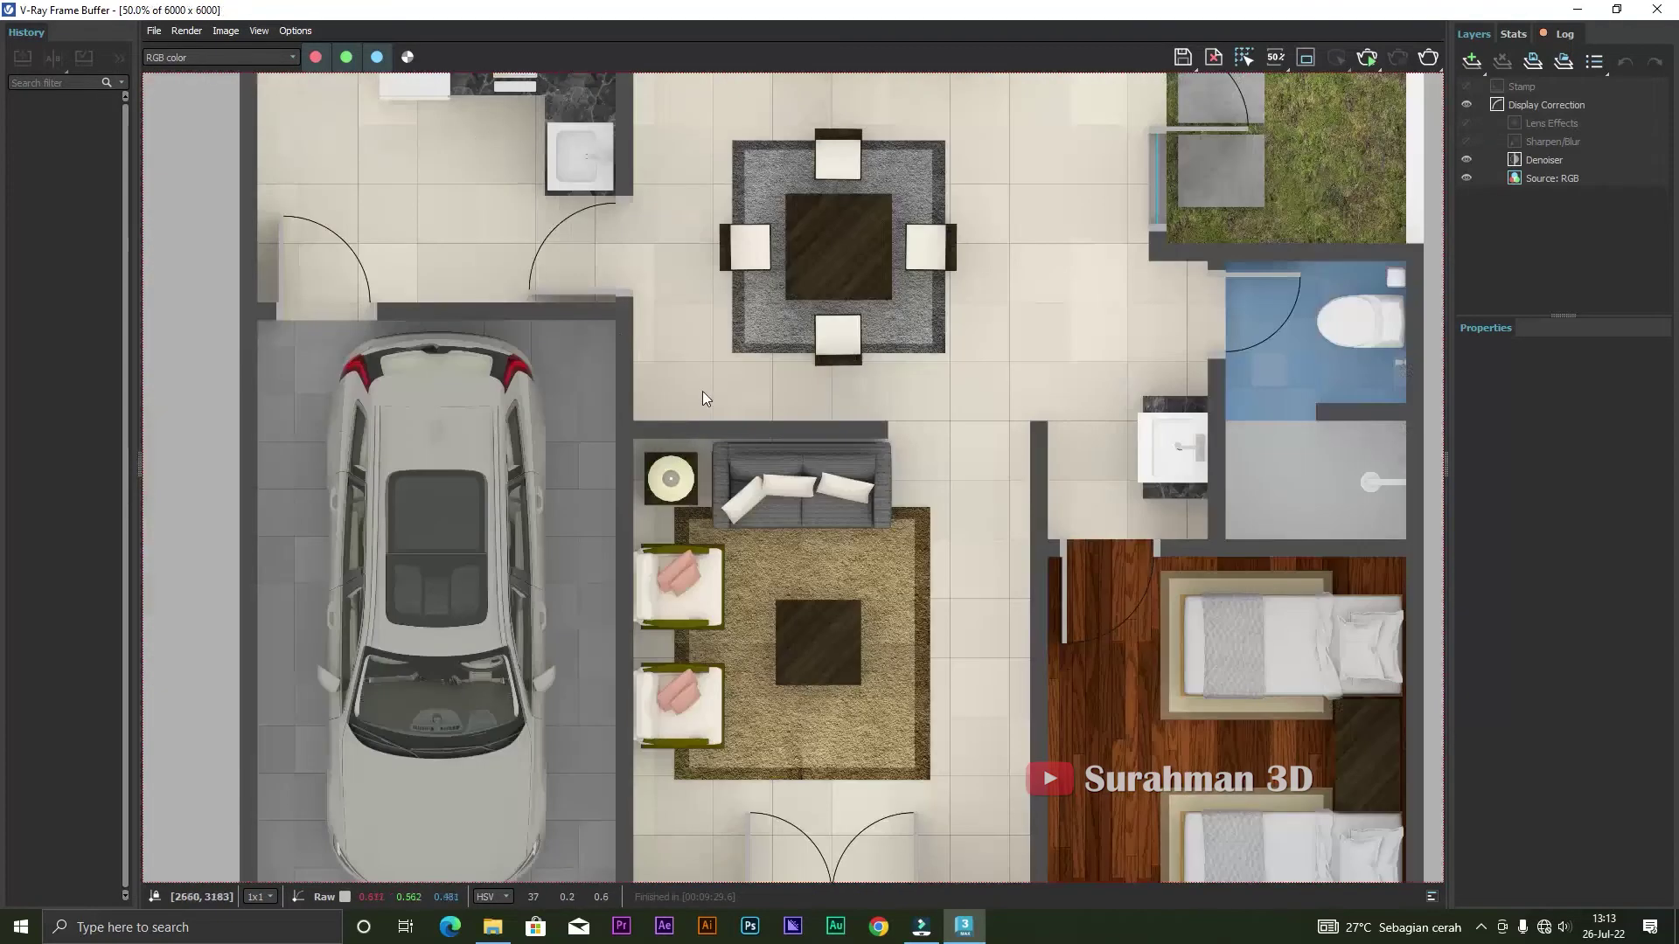
click(1616, 9)
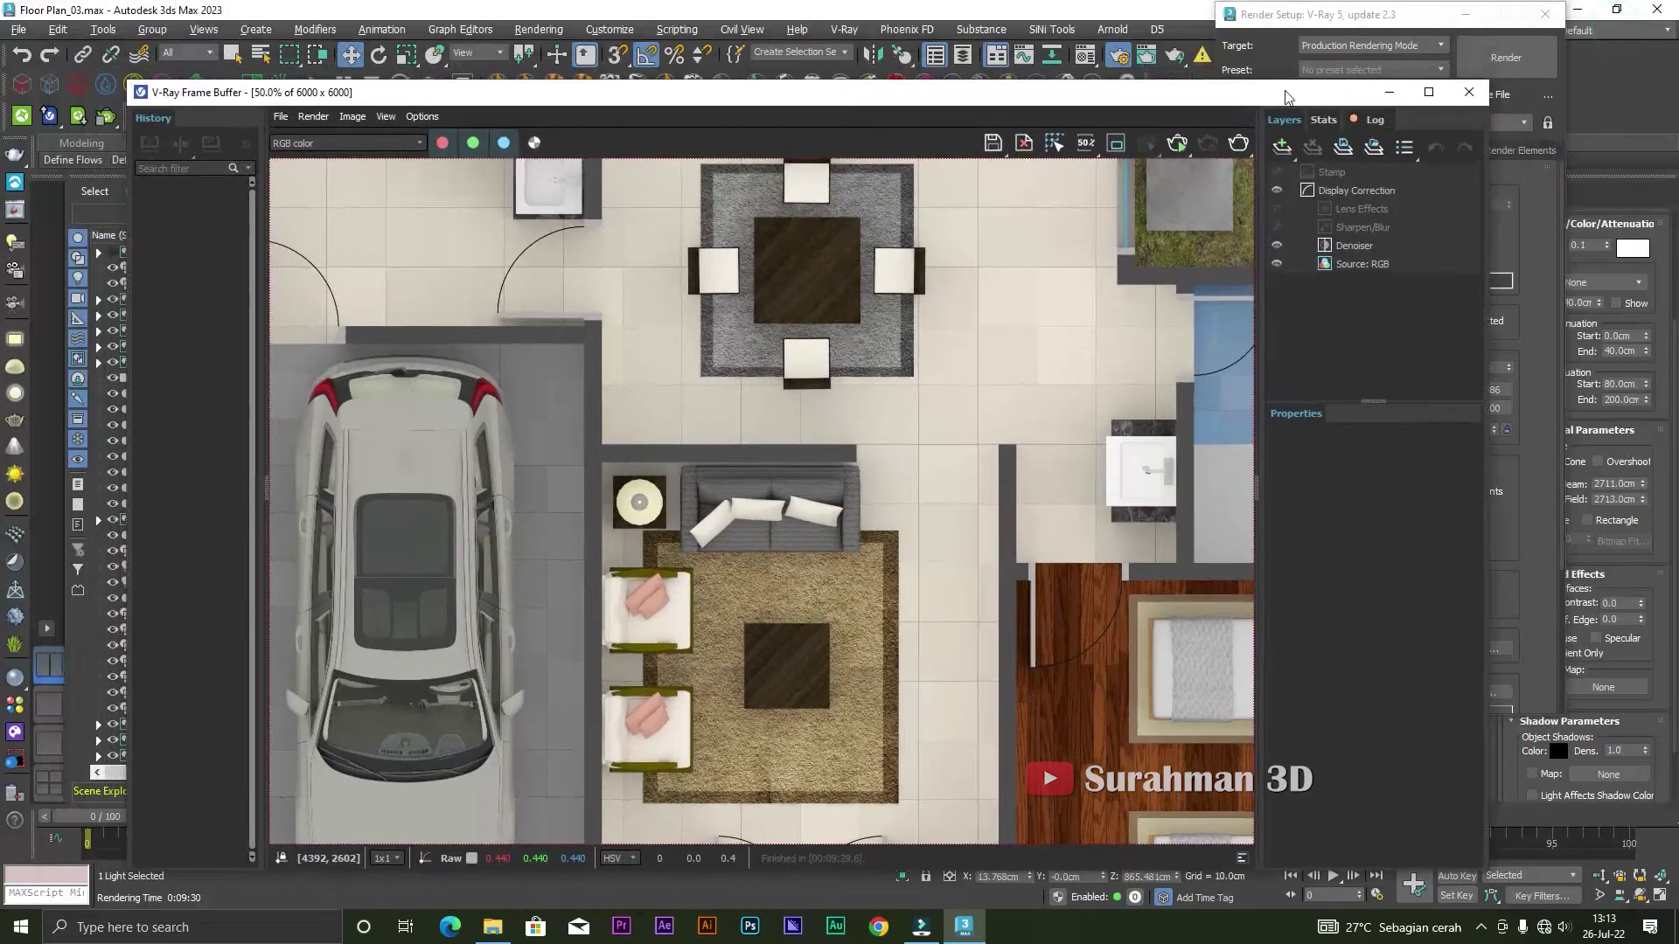
drag(1238, 86, 713, 98)
- Select Direct001 in the Top view and move it slightly down and left
scroll(1076, 507, up, 3)
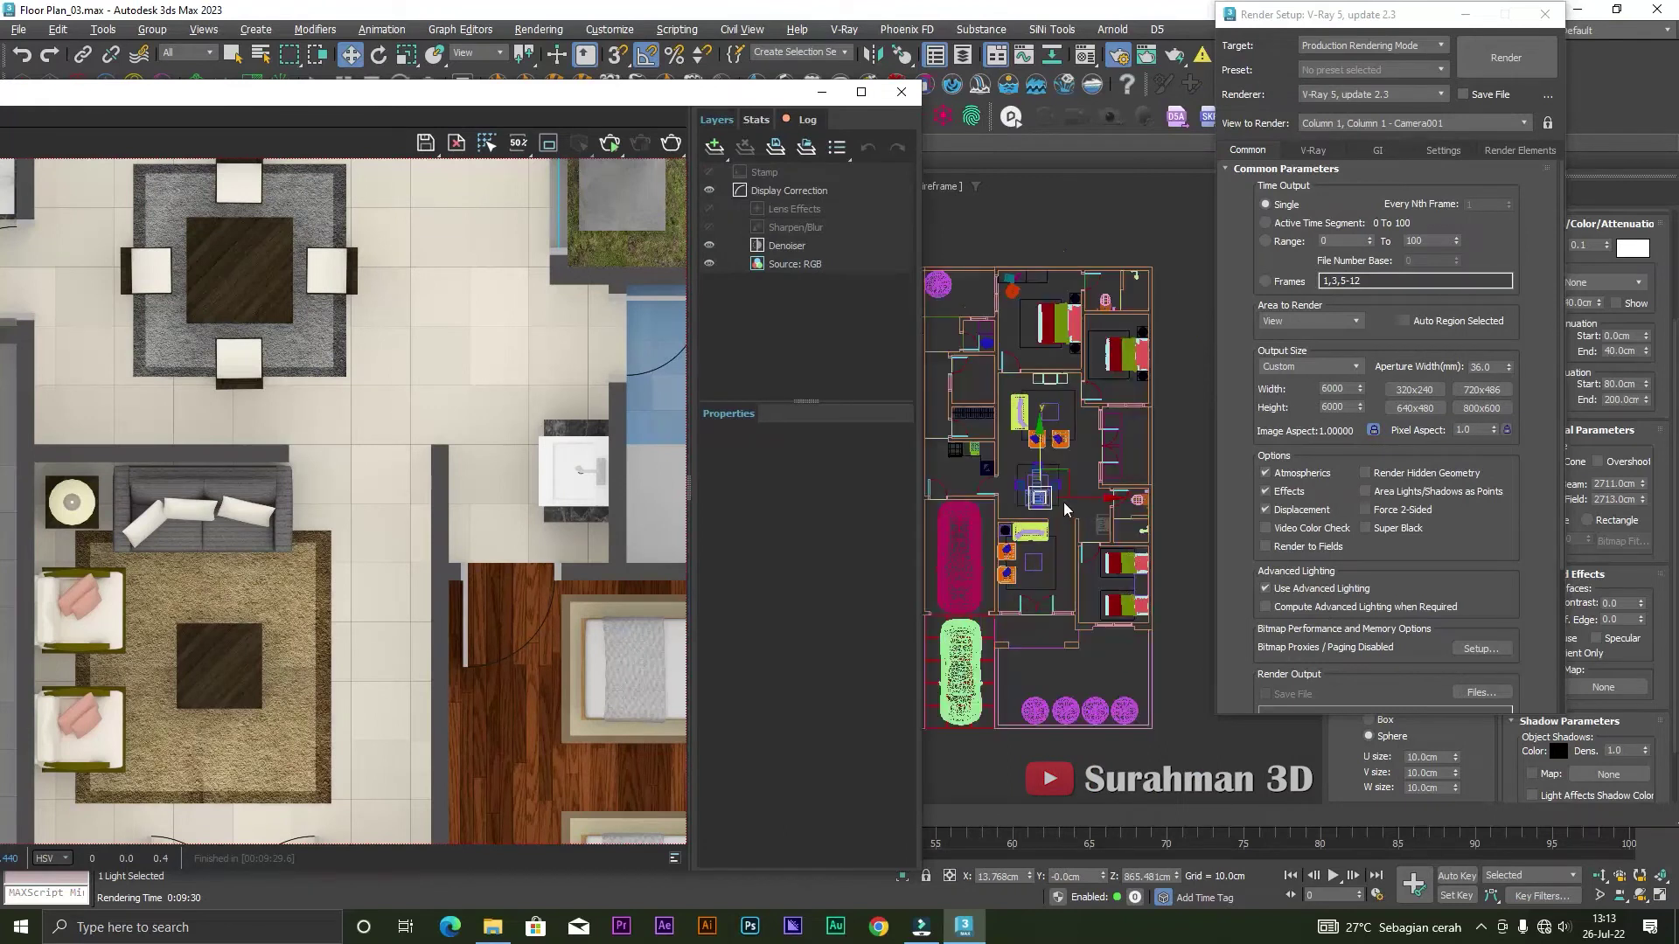
scroll(1049, 494, up, 4)
middle_drag(1035, 473, 1131, 382)
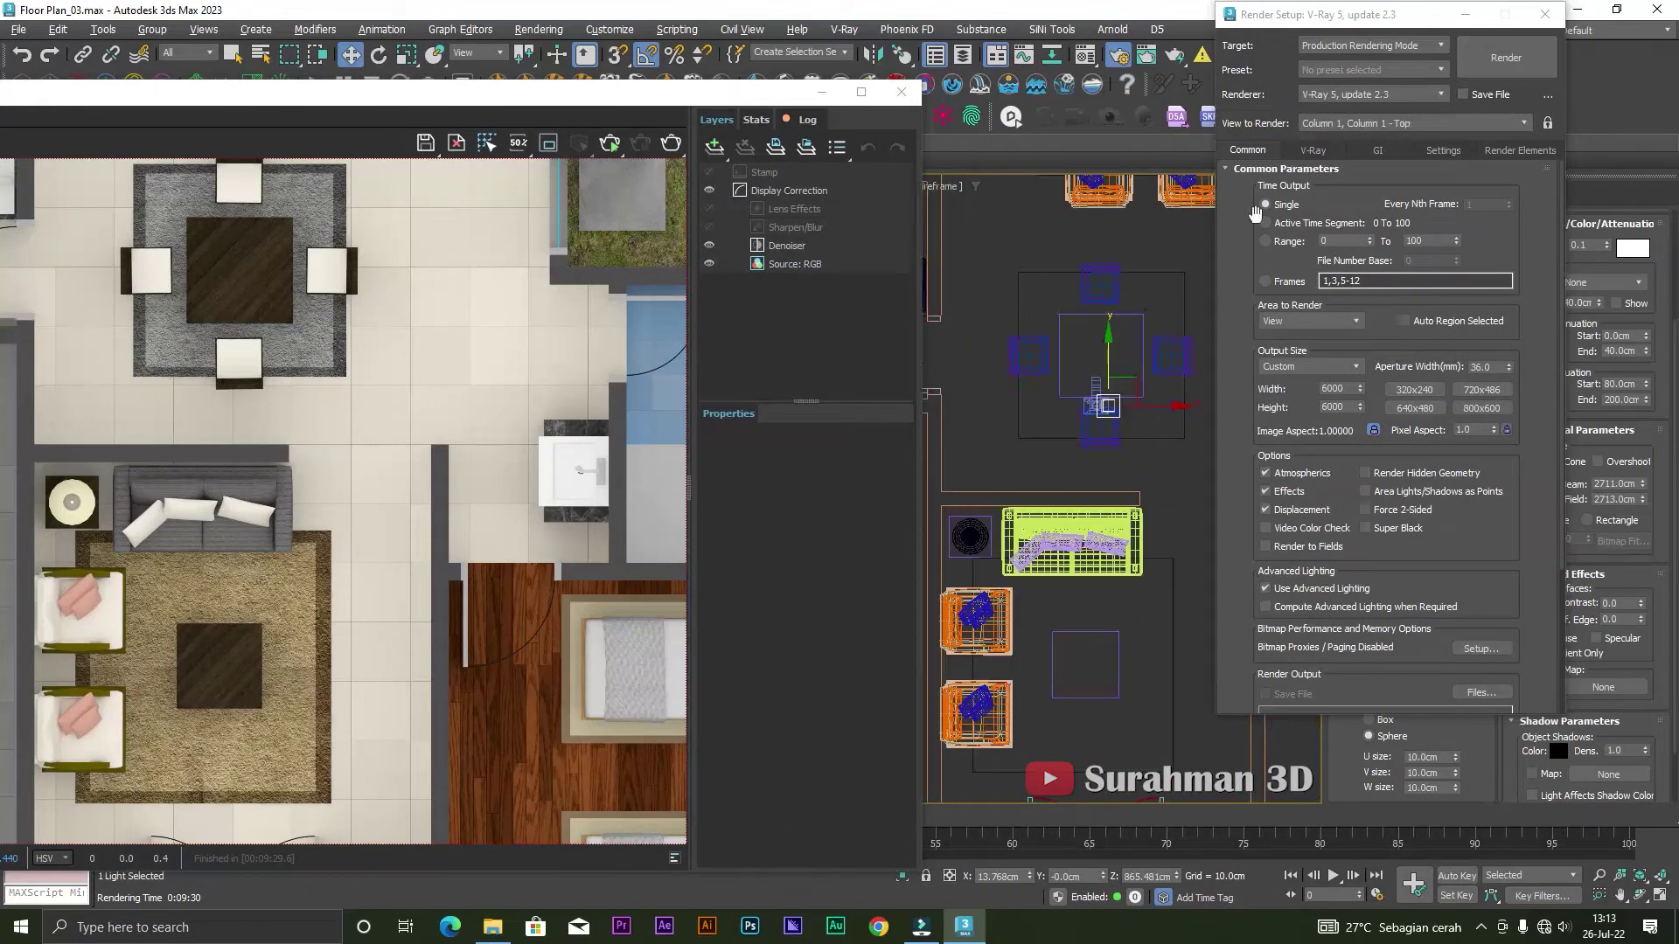
click(1470, 17)
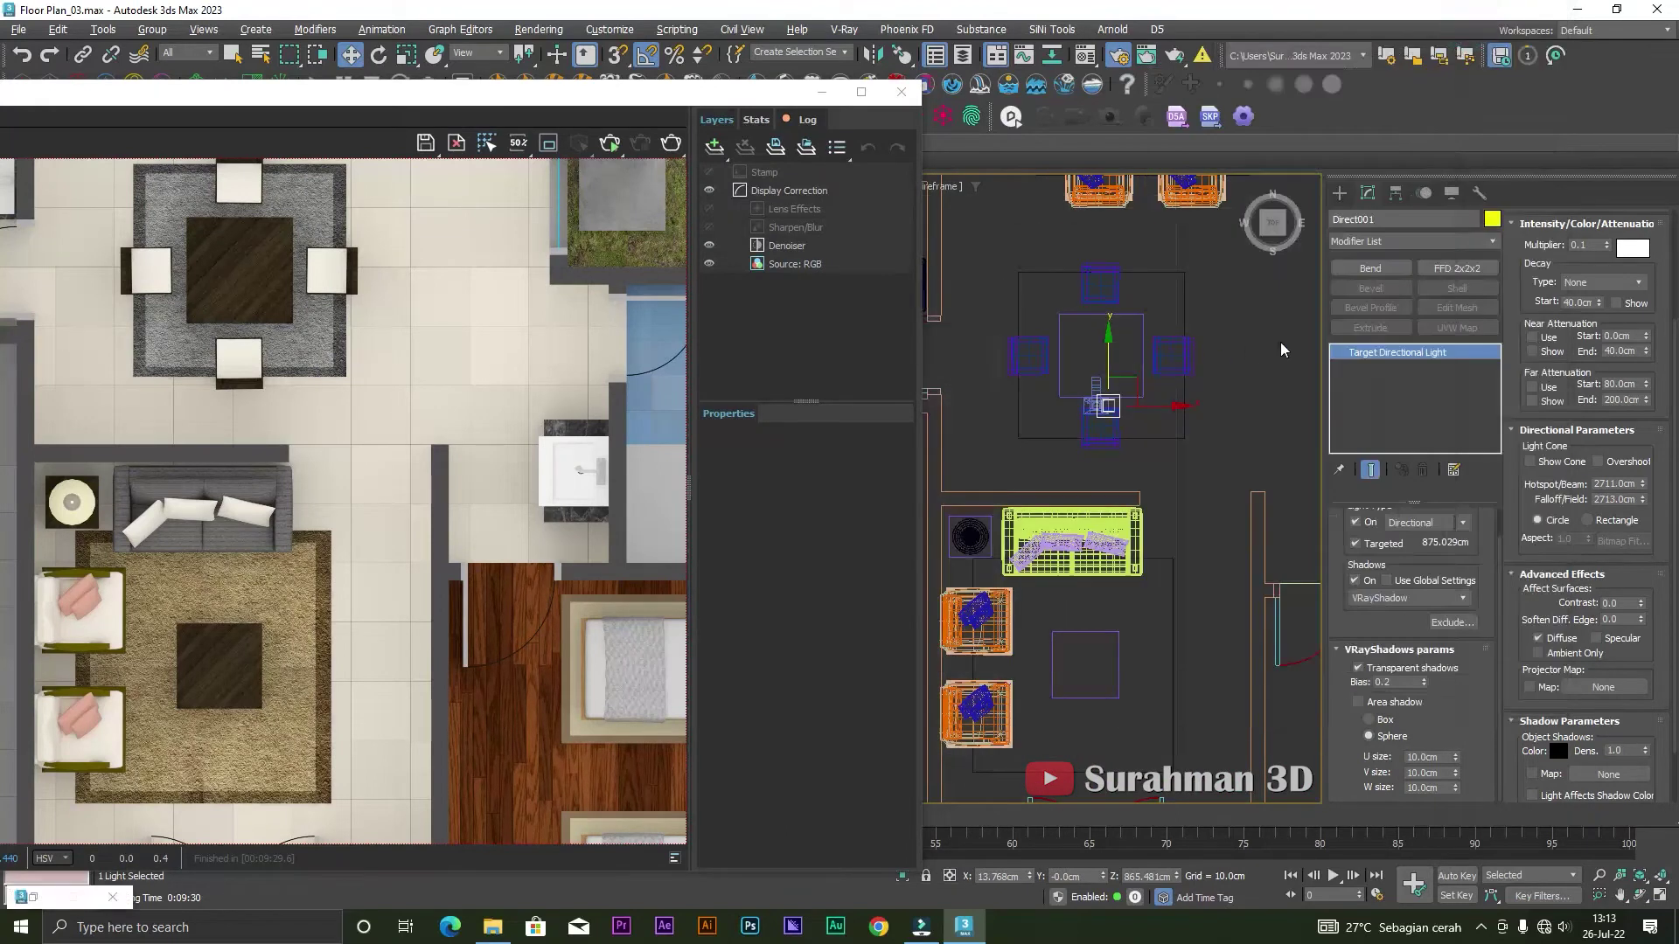
click(1107, 405)
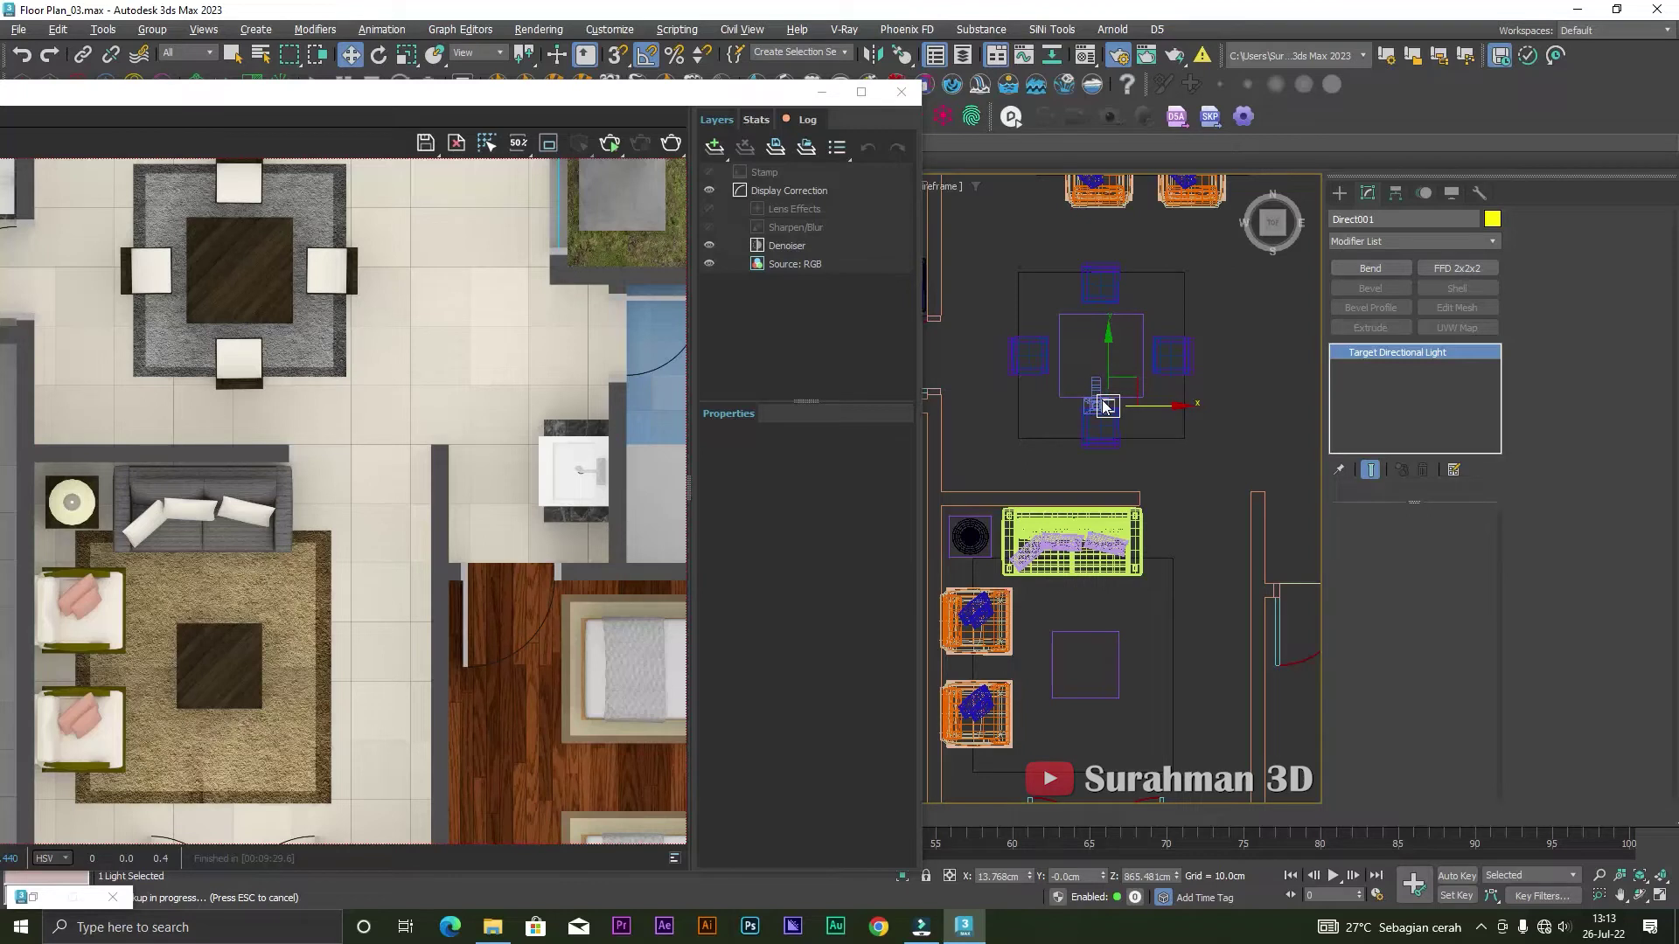
middle_drag(1106, 406, 1185, 371)
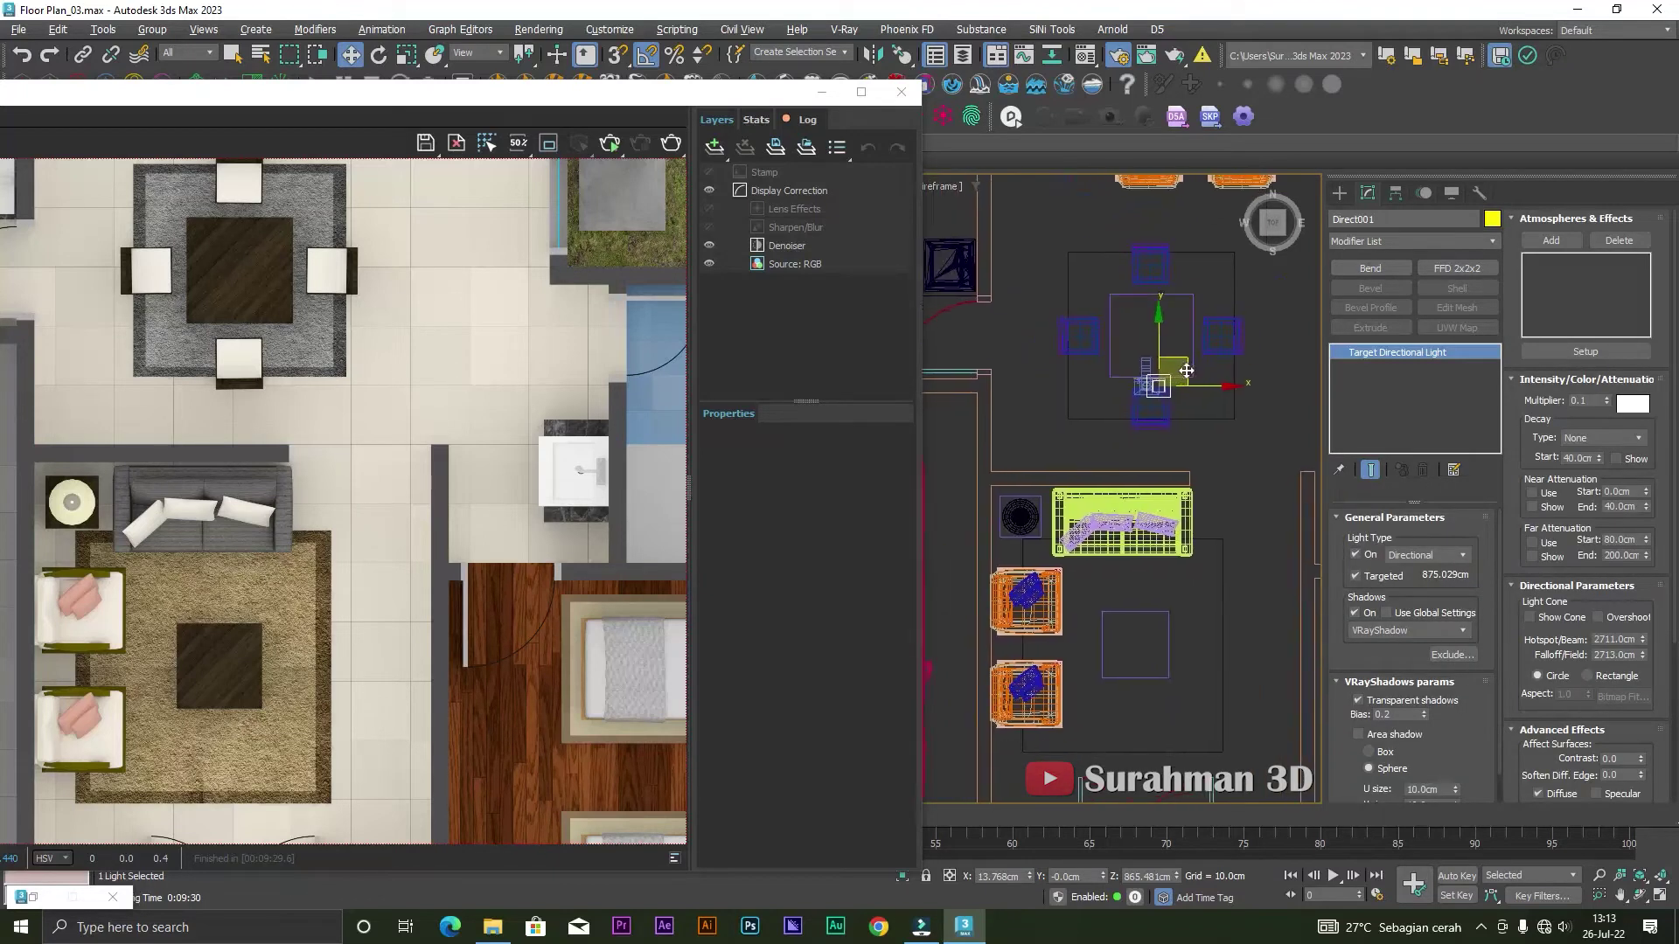
drag(1186, 370, 1157, 393)
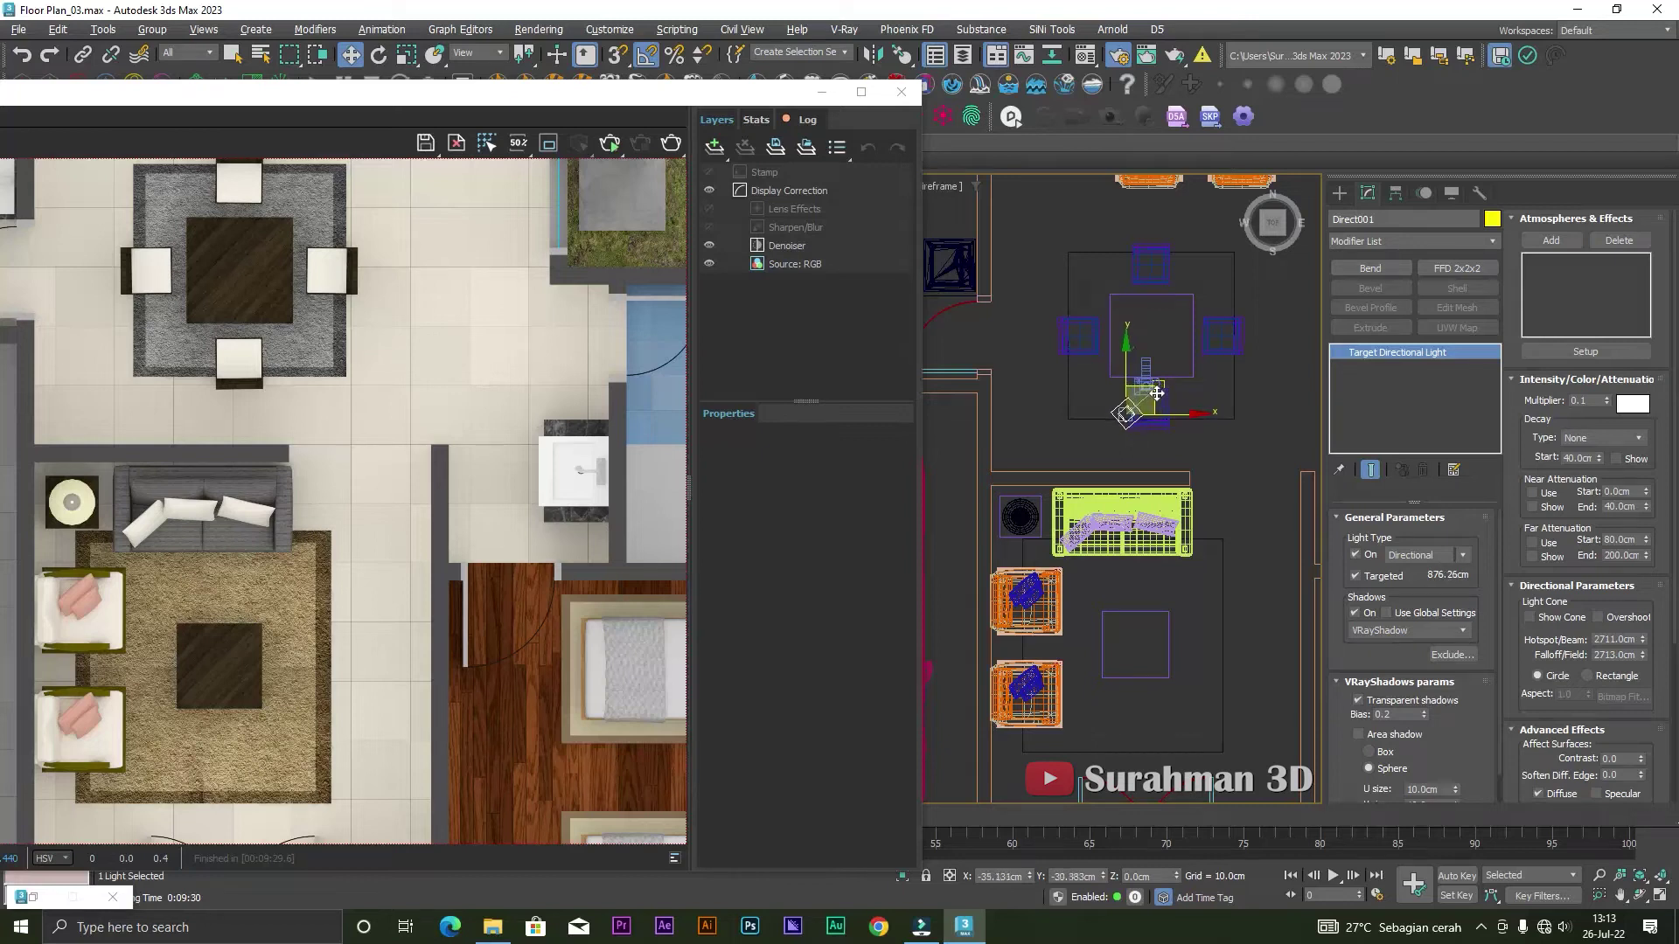
- Raise Direct001 higher in the Front view, then nudge it slightly left and down in Top view
key(f)
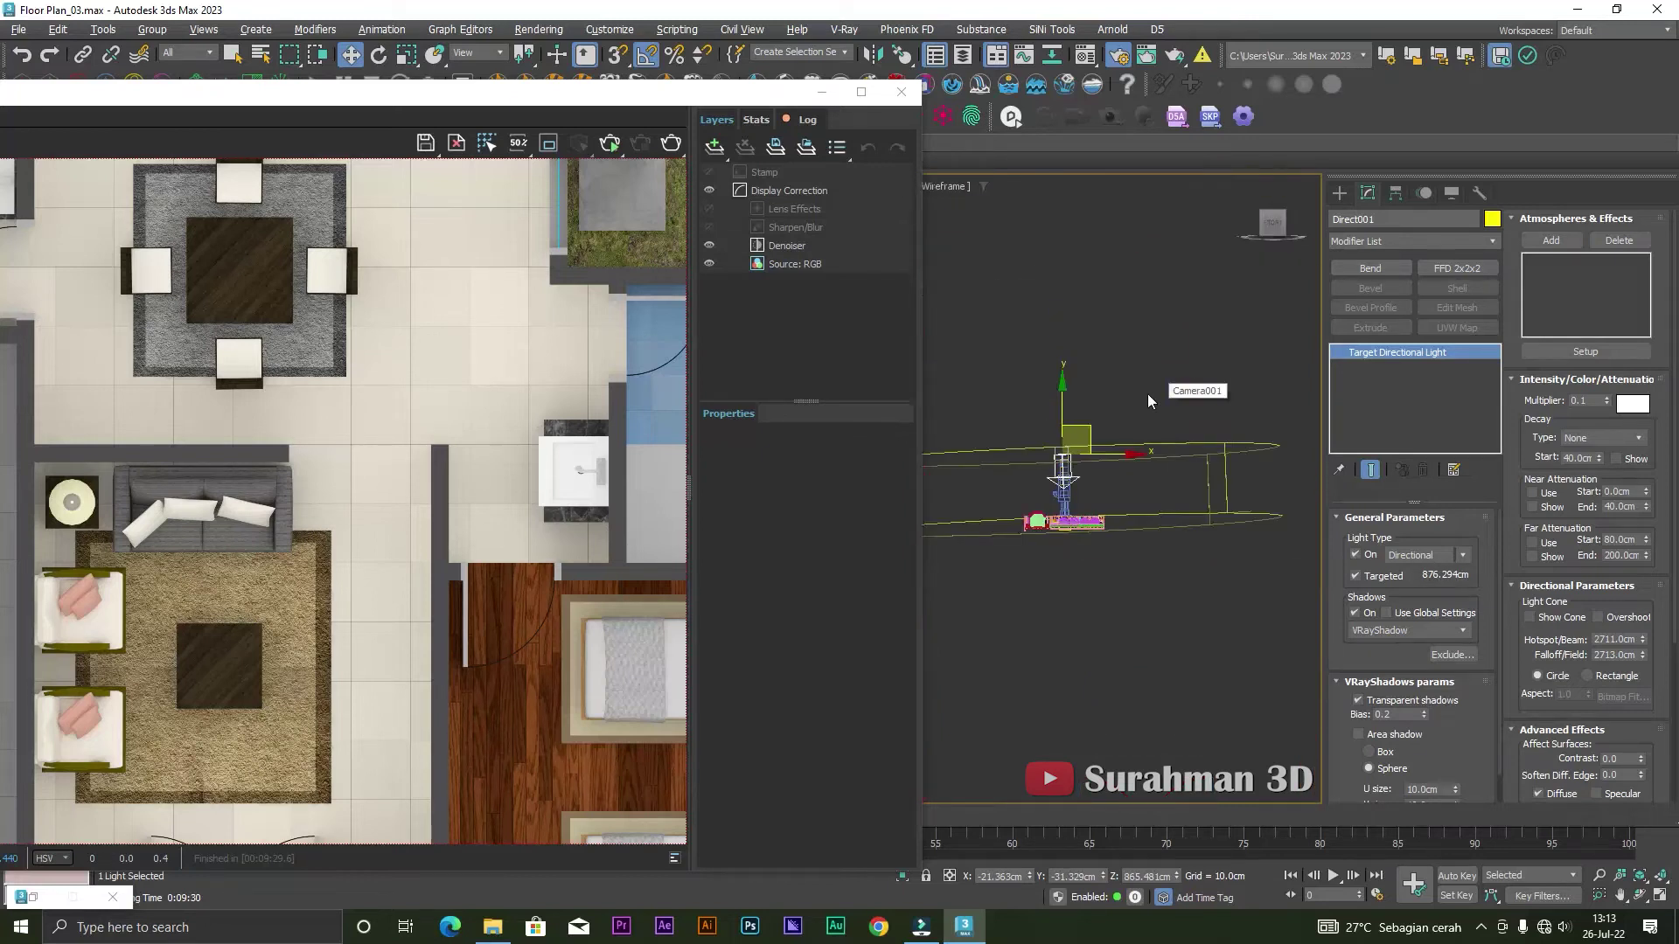
scroll(1090, 431, up, 3)
drag(1044, 440, 1045, 420)
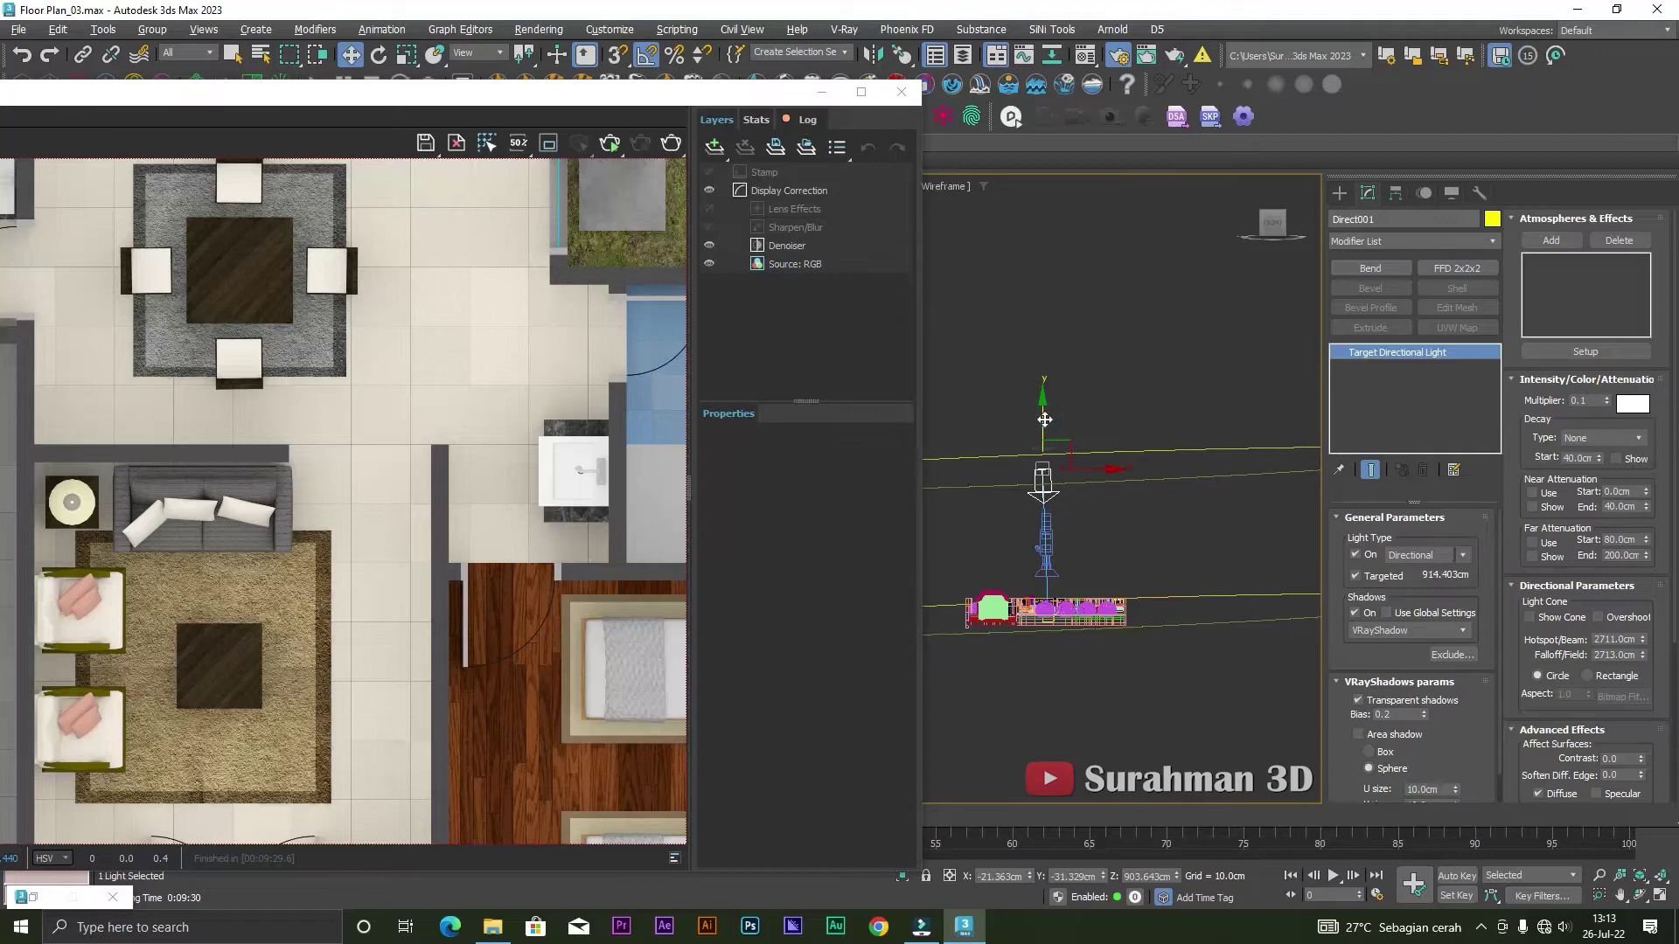
key(t)
scroll(1122, 422, up, 3)
scroll(1122, 422, up, 3)
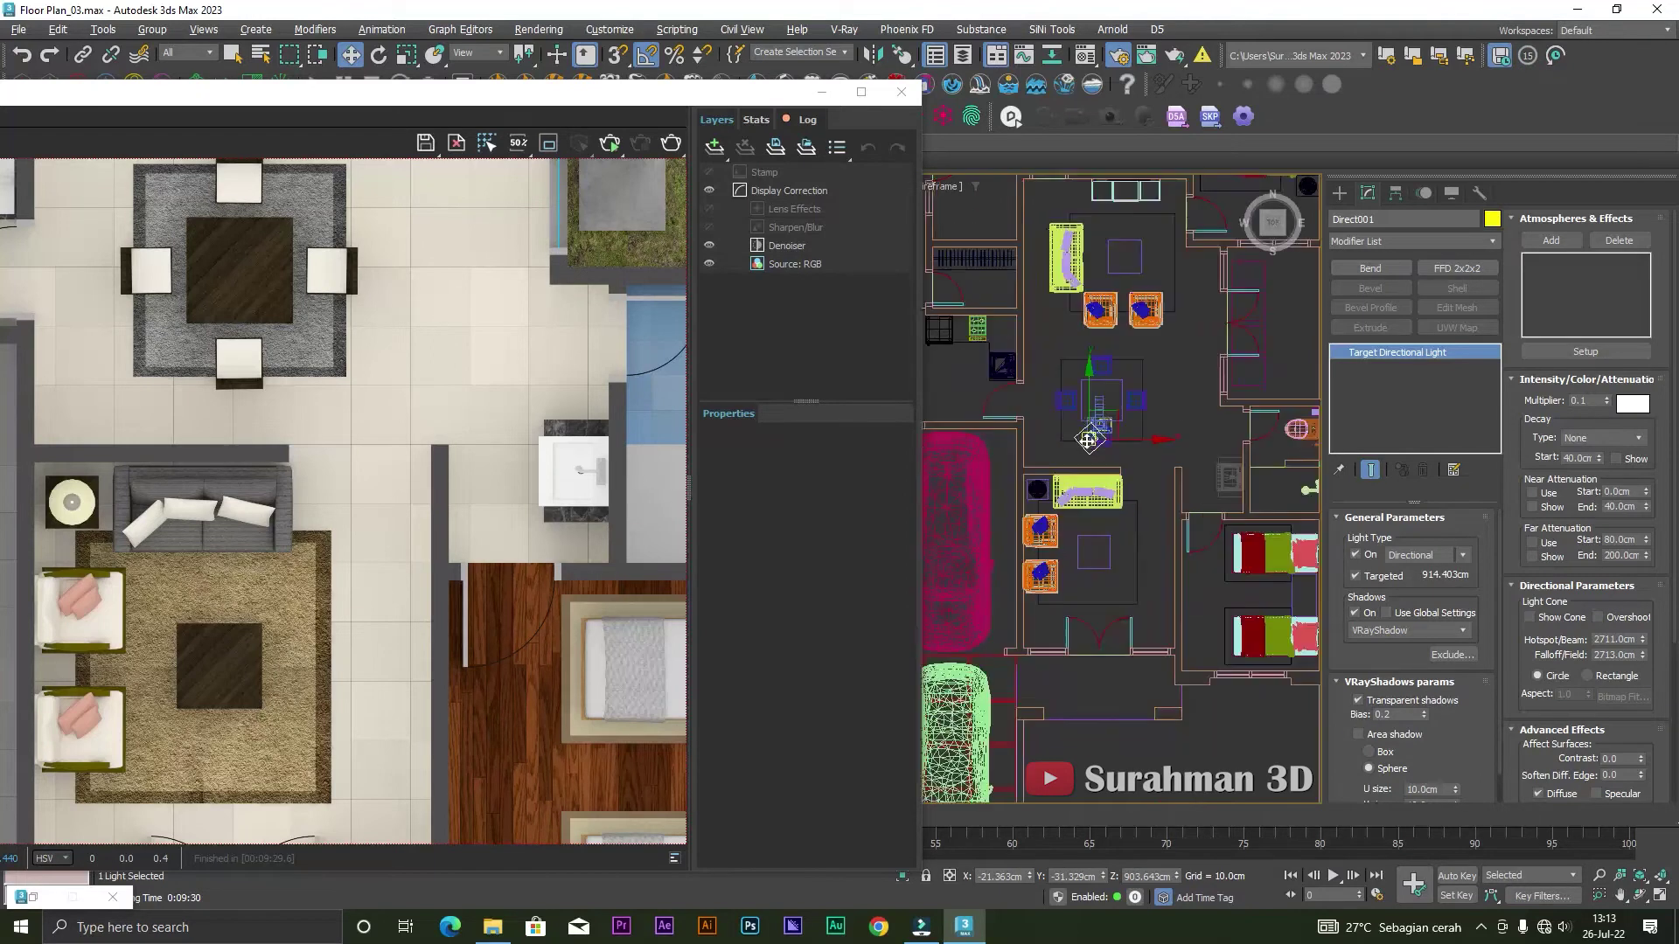
scroll(1122, 422, up, 3)
drag(1122, 422, 1112, 430)
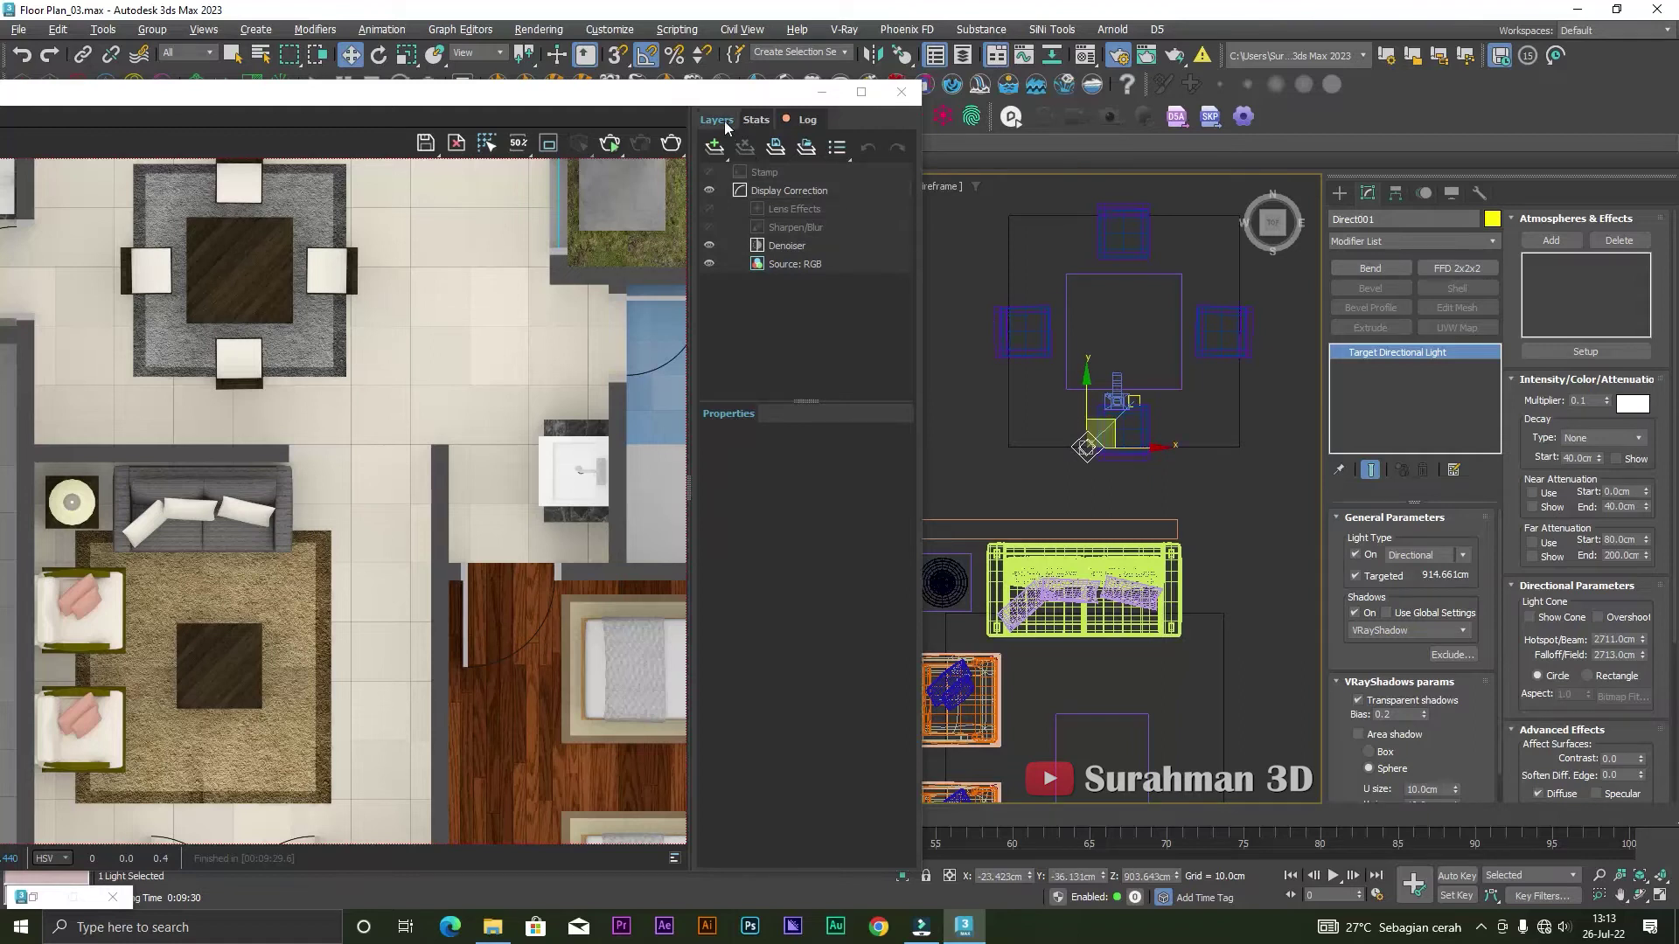
drag(900, 103, 930, 103)
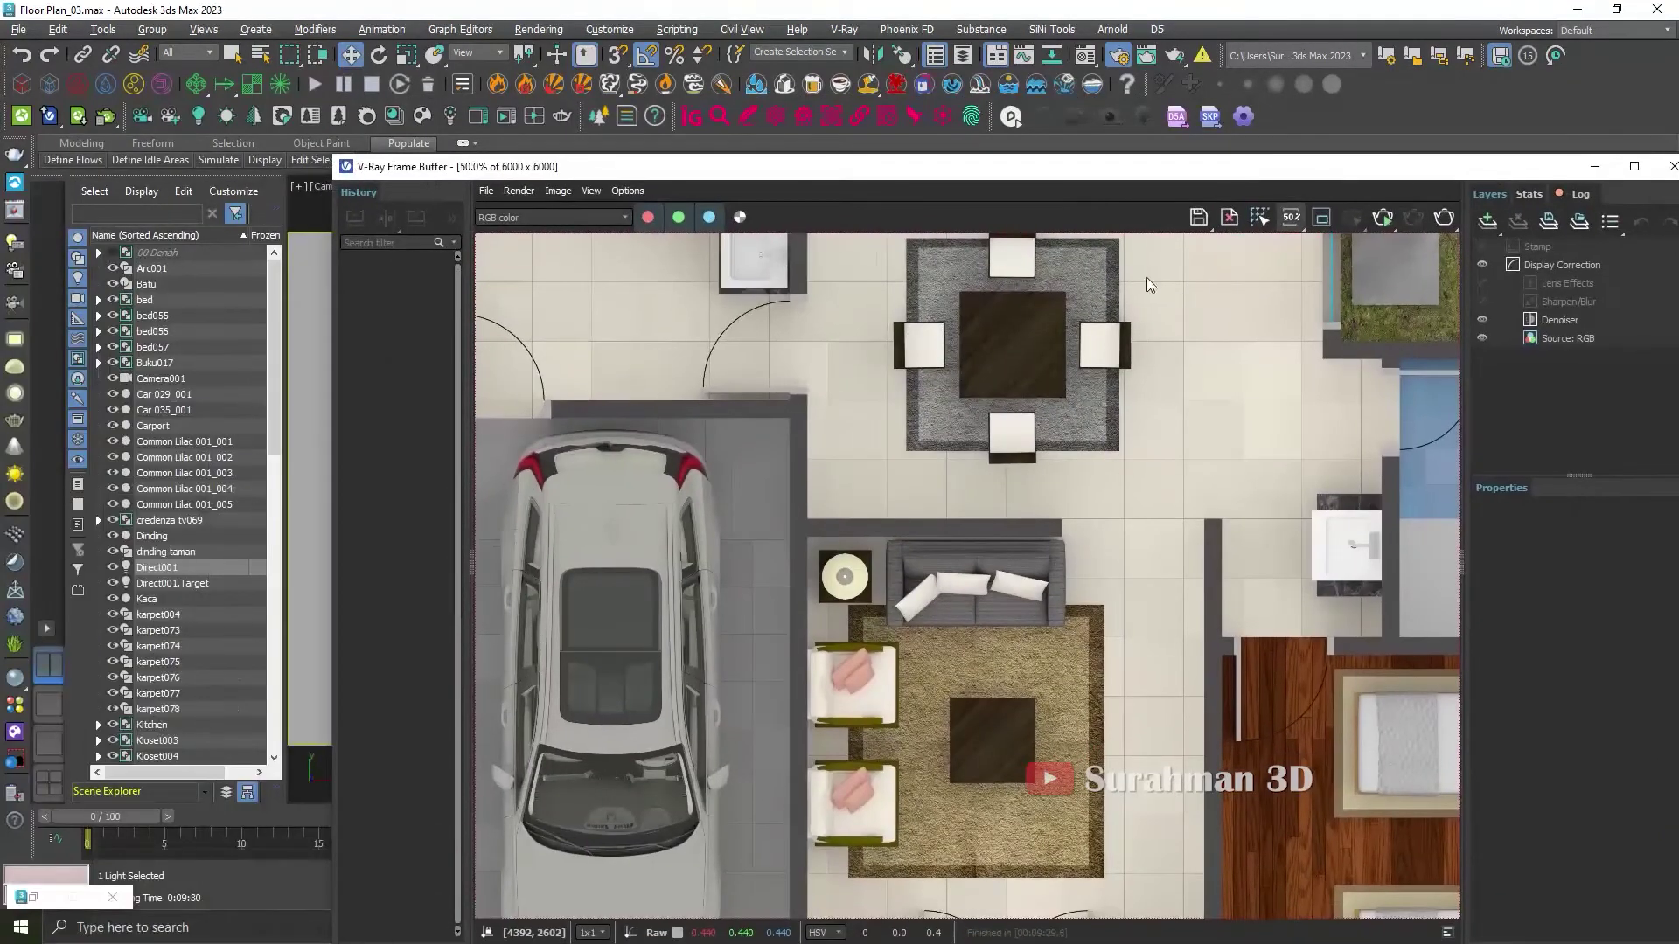
- In Render Setup, confirm 6000x6000 output from Camera001 and render the floor plan again
key(F10)
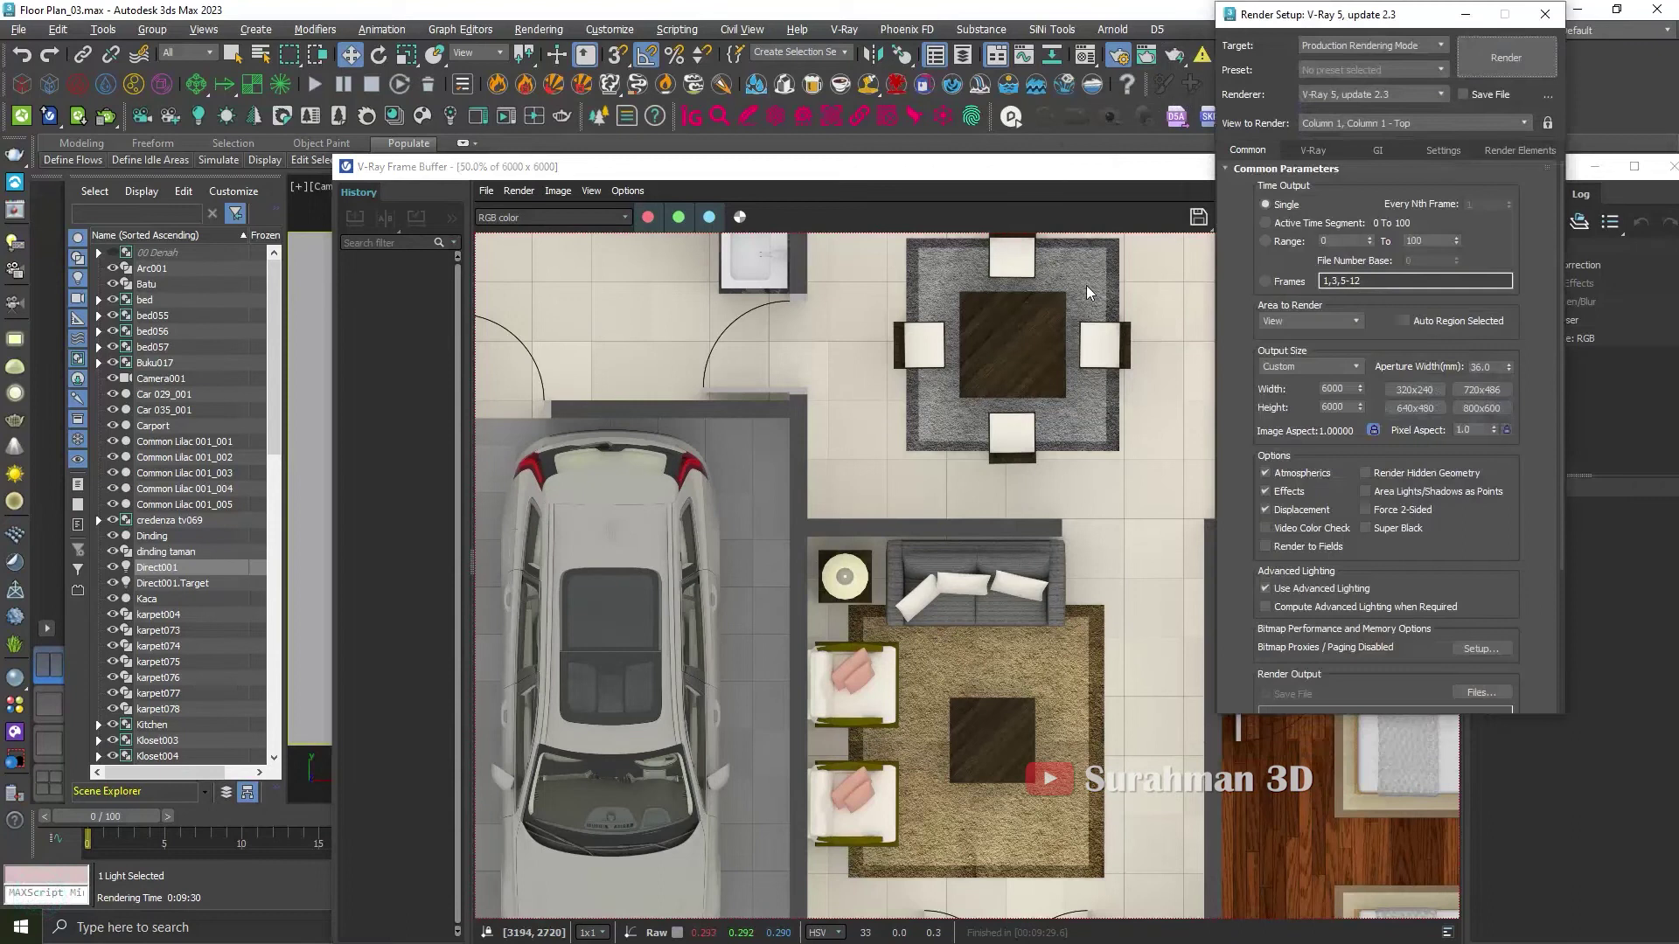
drag(1058, 178, 721, 118)
scroll(782, 429, down, 1)
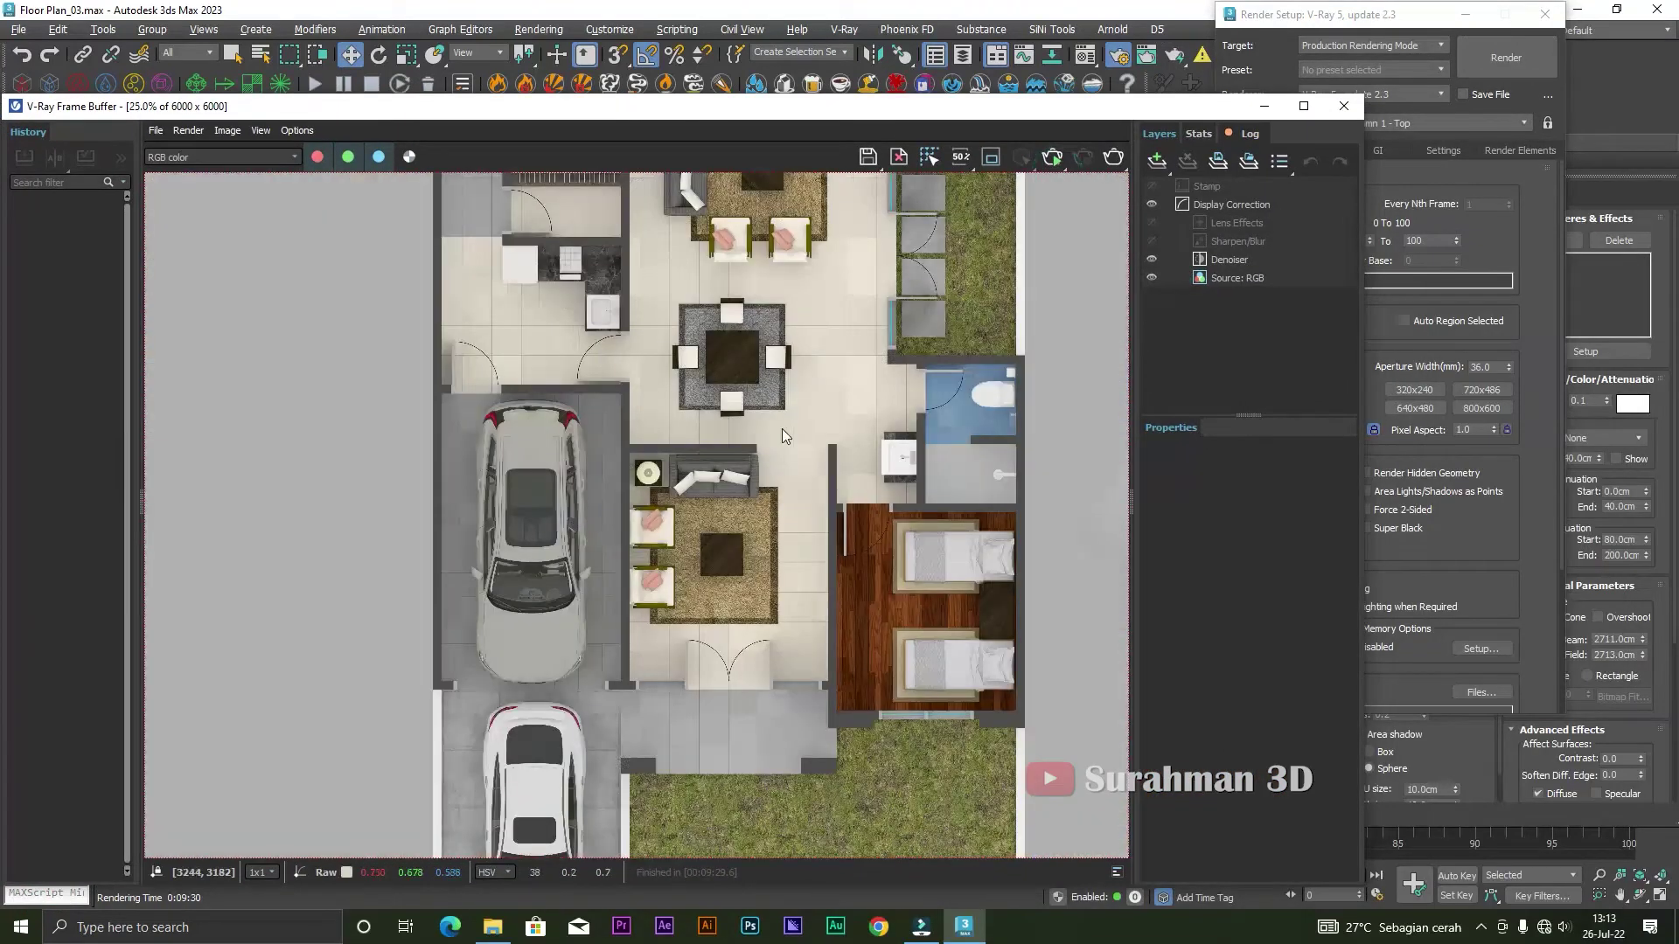
scroll(464, 378, up, 3)
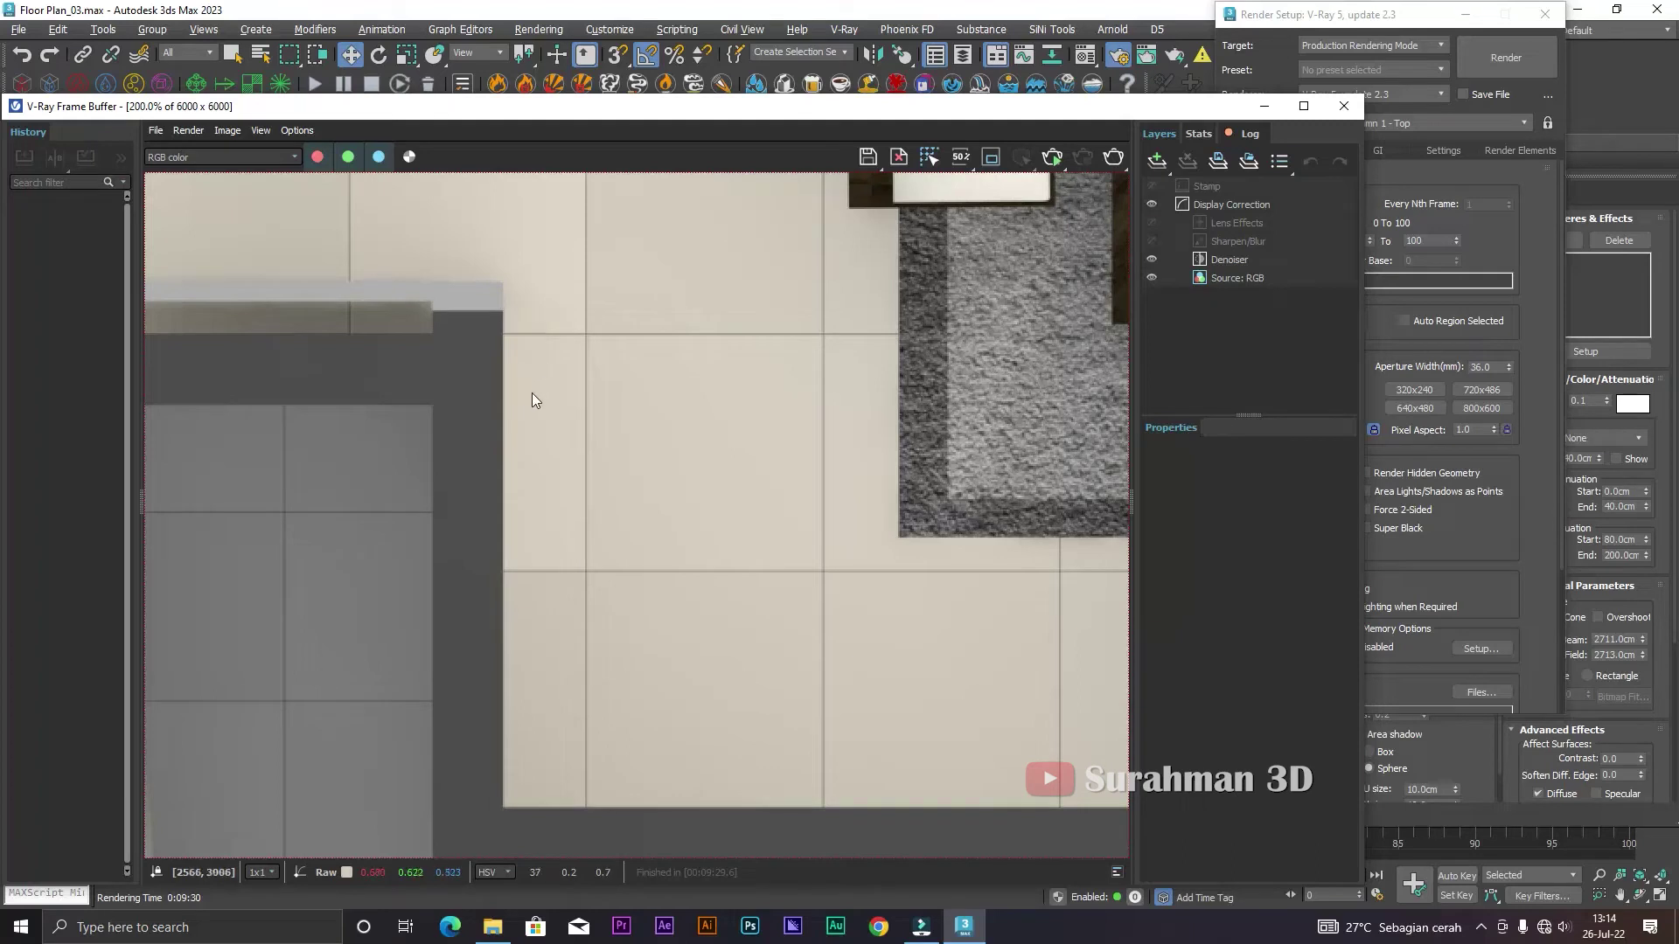
middle_drag(554, 408, 525, 347)
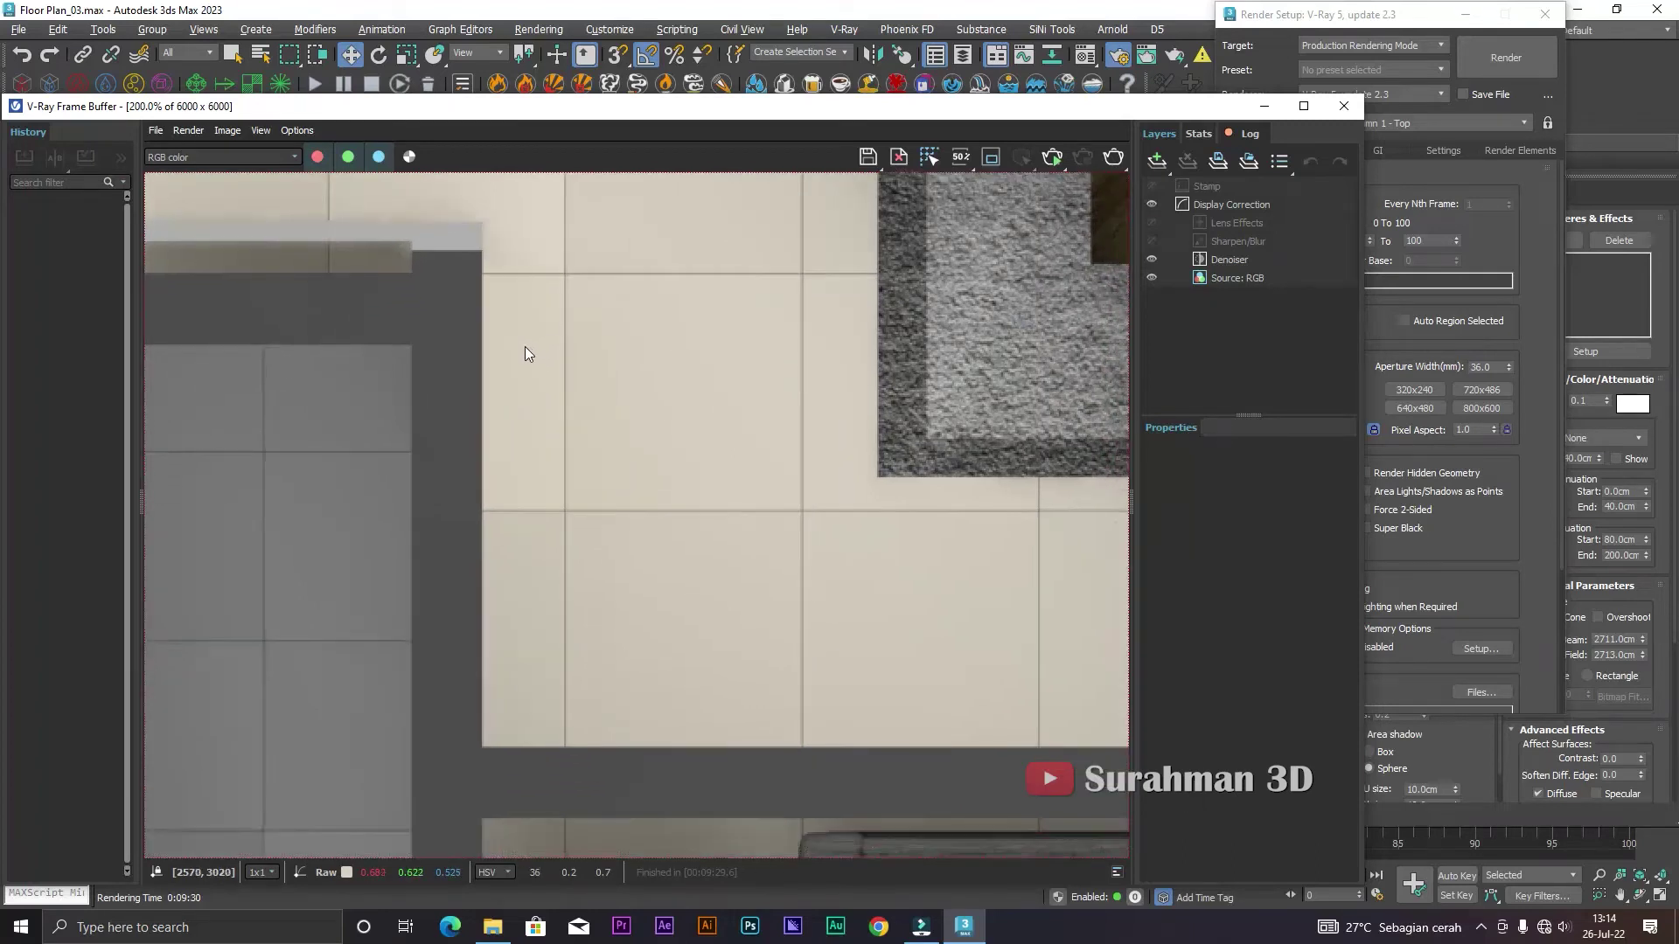
scroll(527, 346, down, 2)
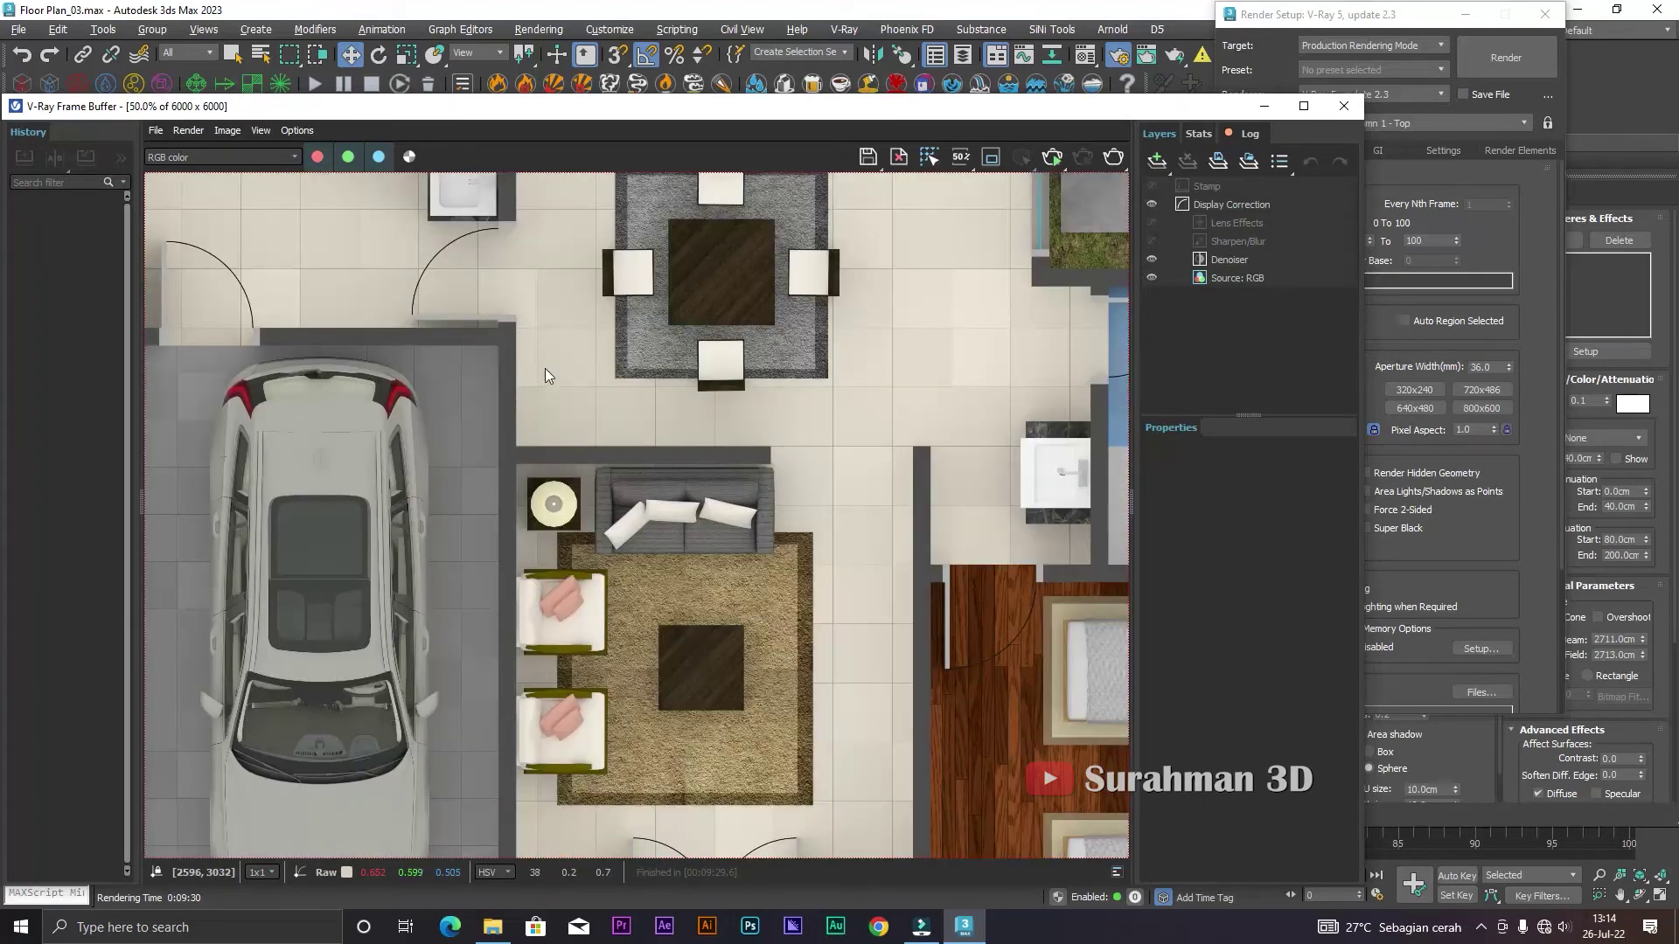
mouse_move(906, 109)
mouse_down()
mouse_move(893, 67)
mouse_move(874, 287)
mouse_up()
scroll(827, 330, down, 1)
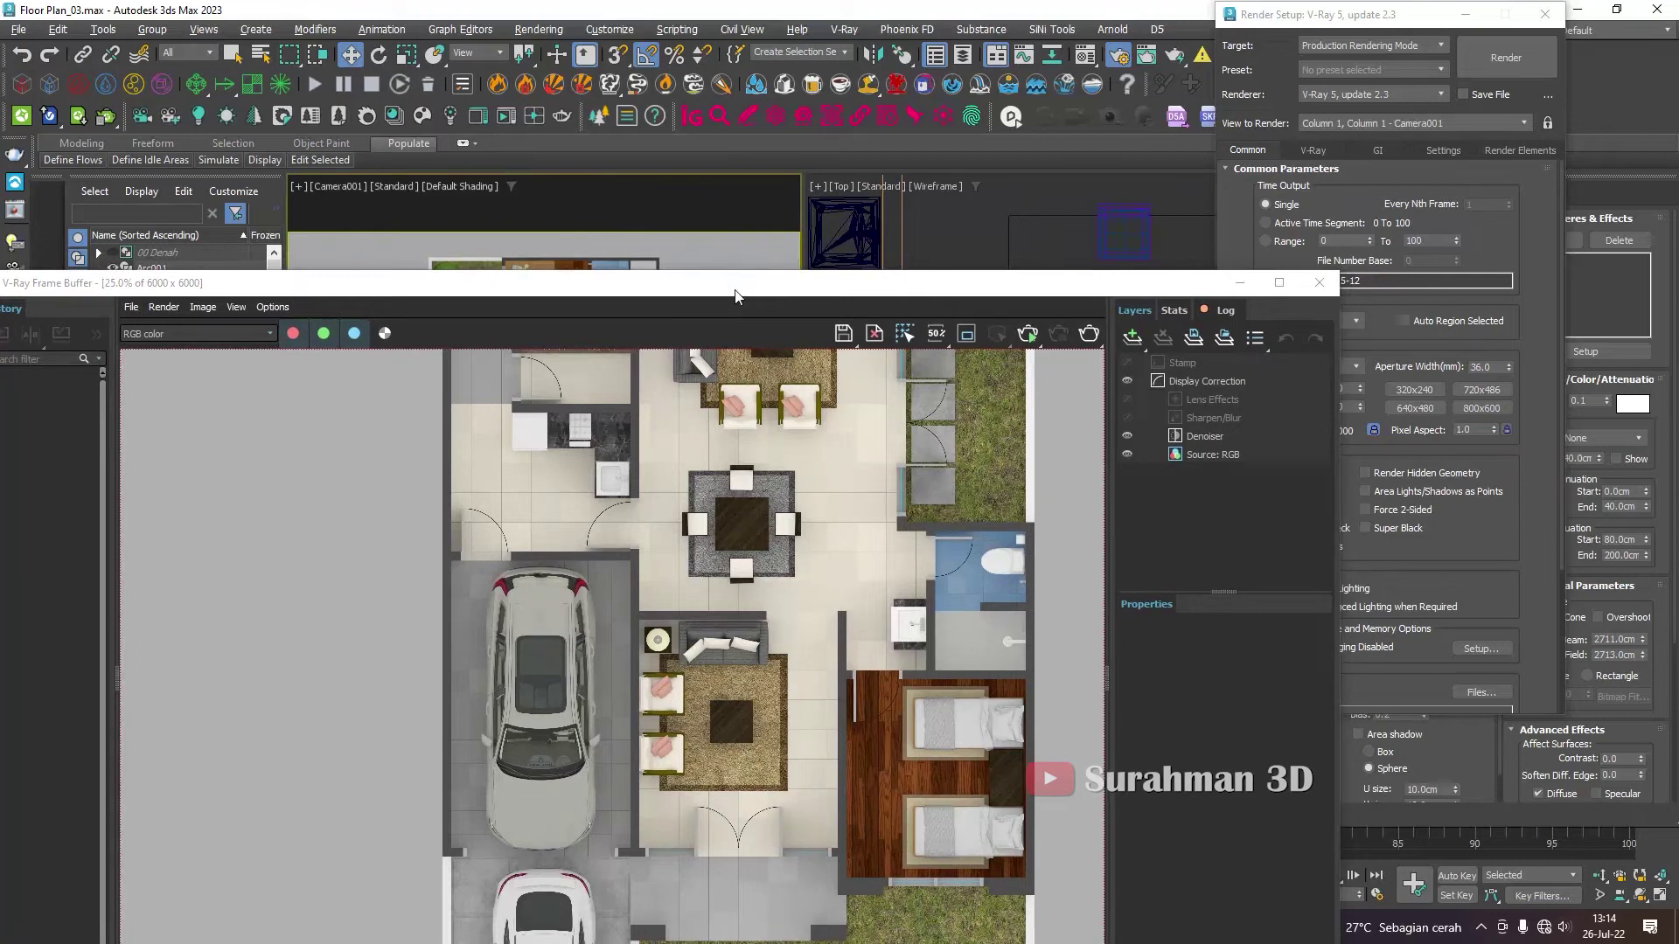
drag(734, 276, 729, 87)
click(1502, 61)
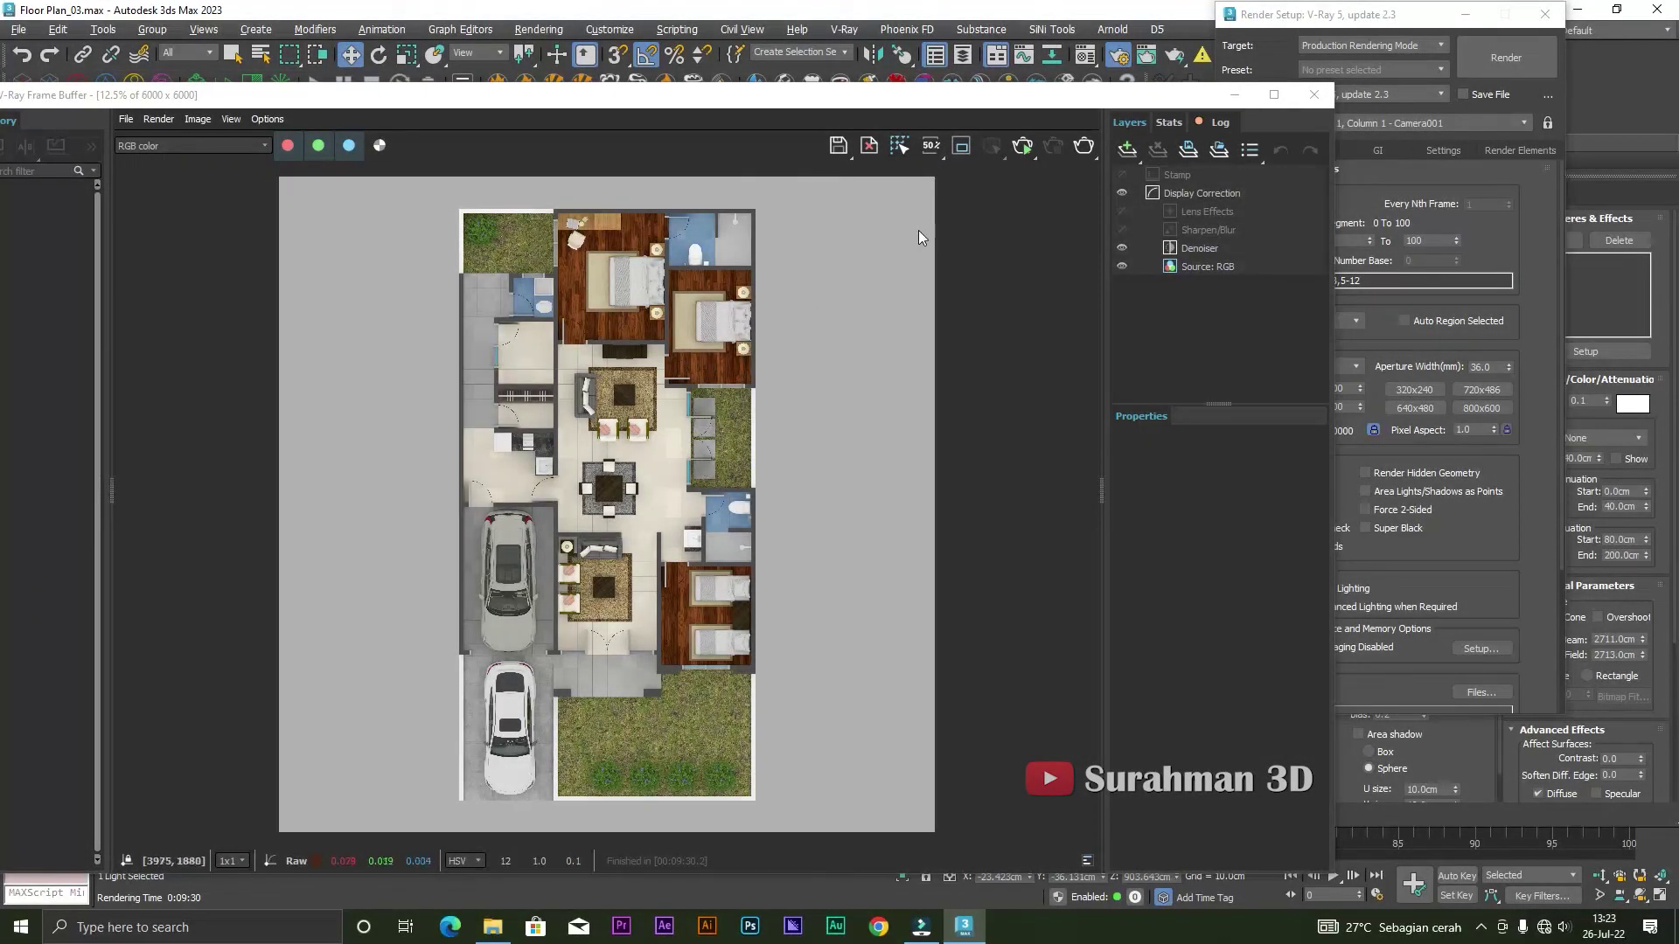
- Maximize the frame buffer and inspect the dining area, sink, bathroom and garden
click(1274, 94)
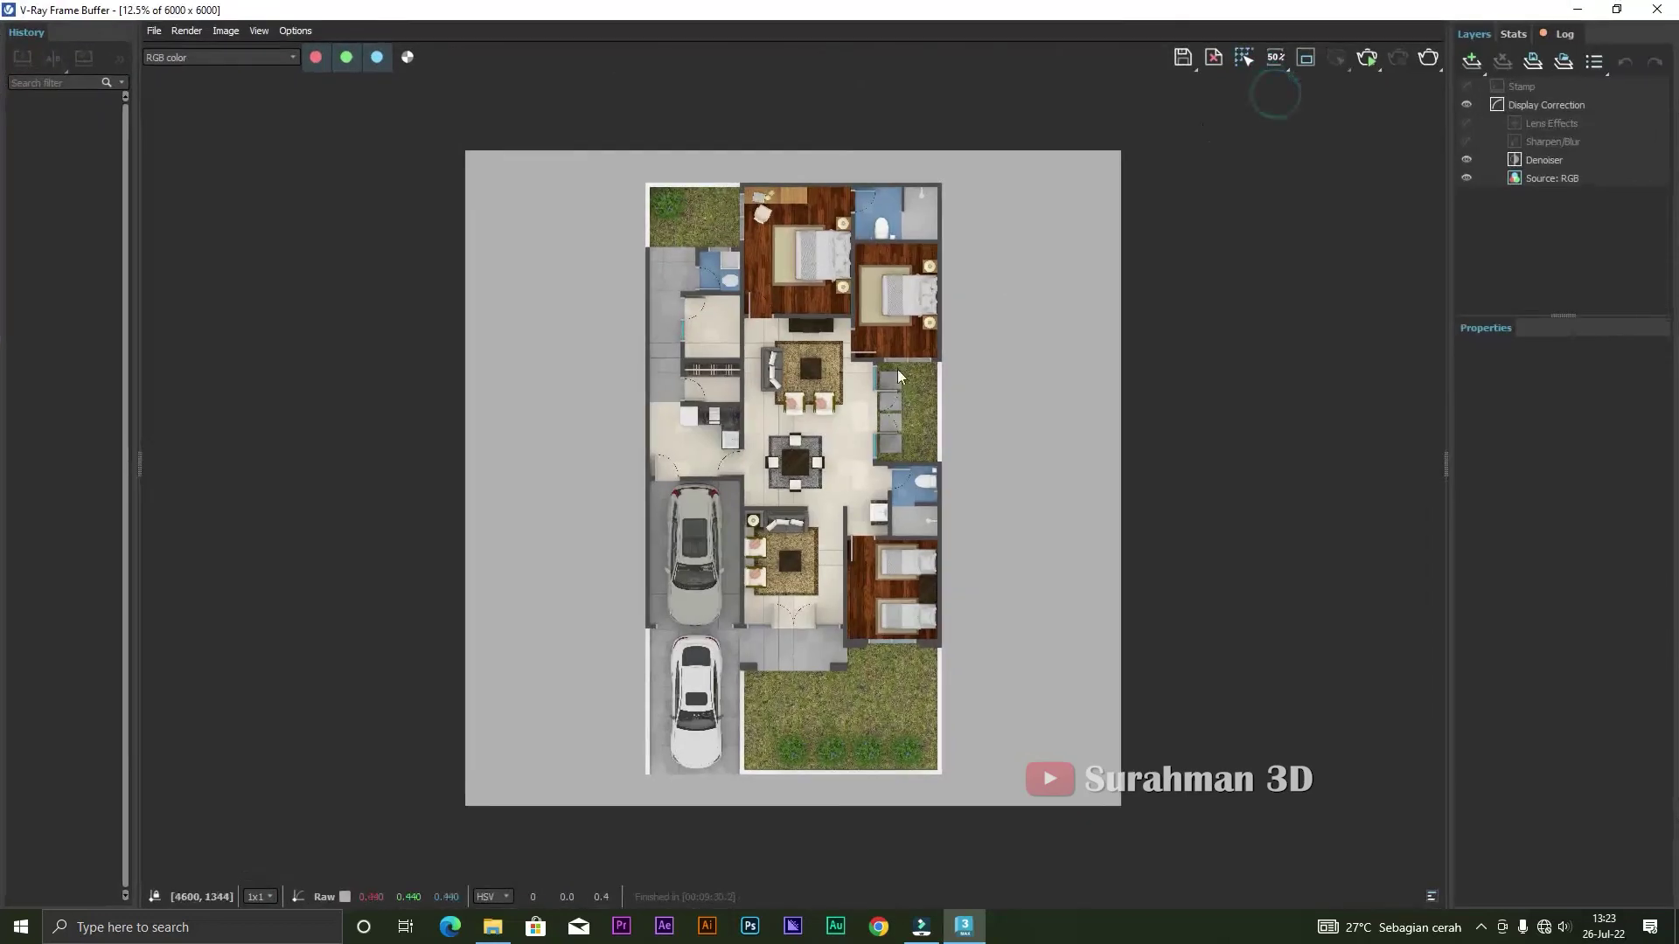
scroll(727, 489, up, 2)
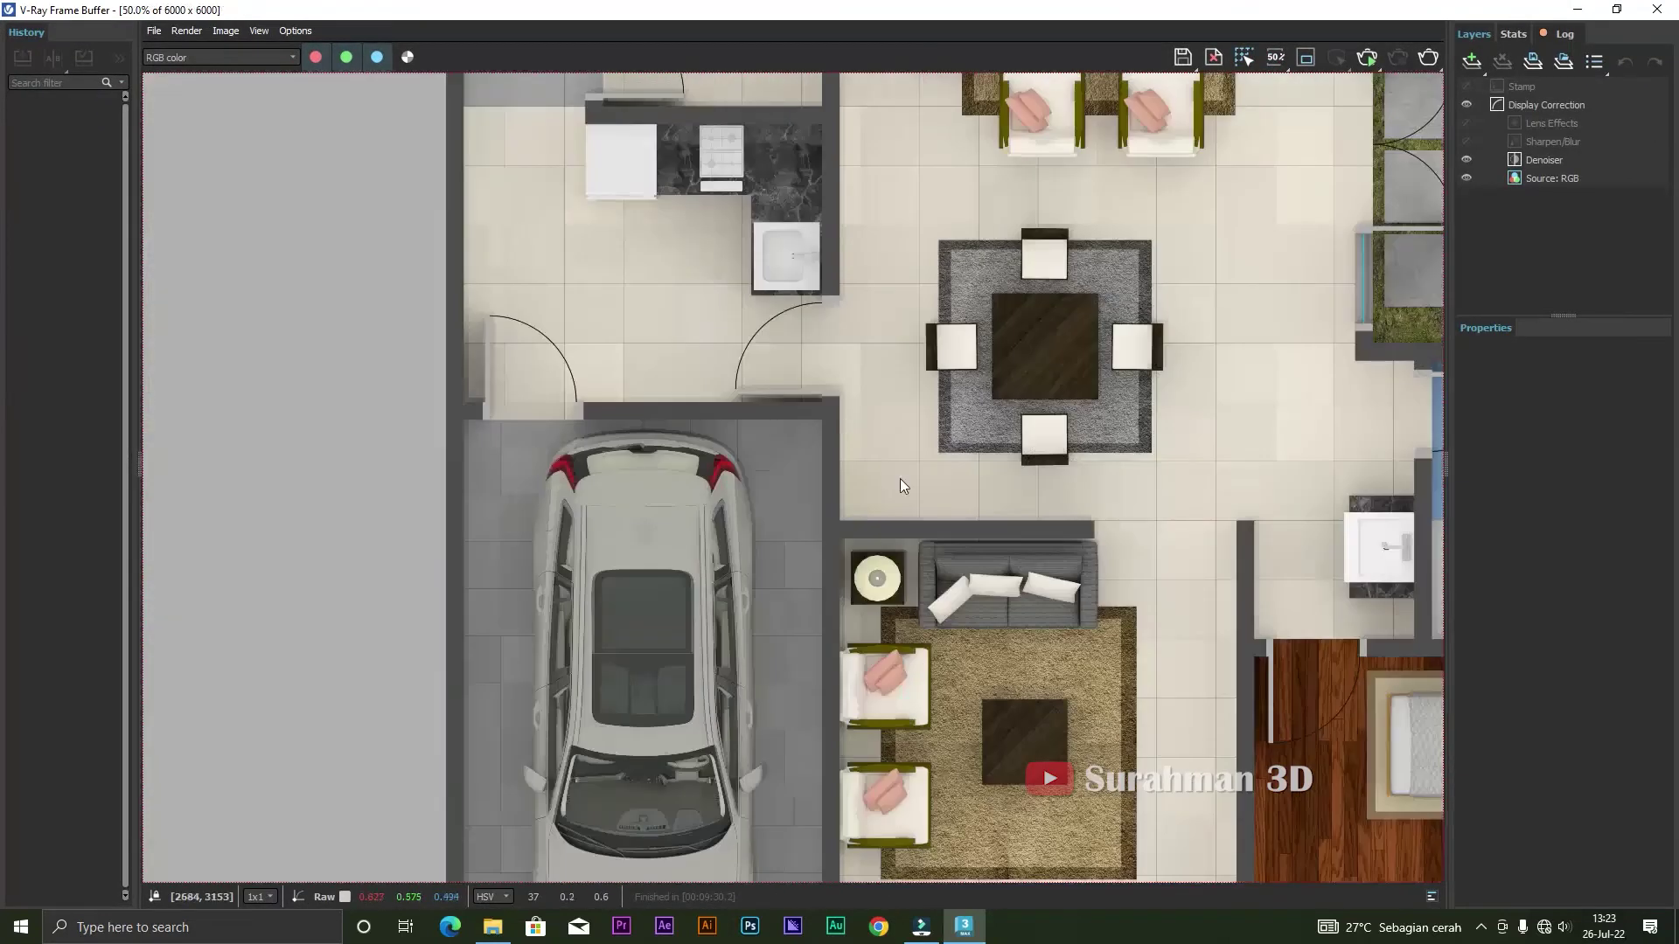
middle_drag(900, 485, 760, 414)
scroll(760, 396, up, 1)
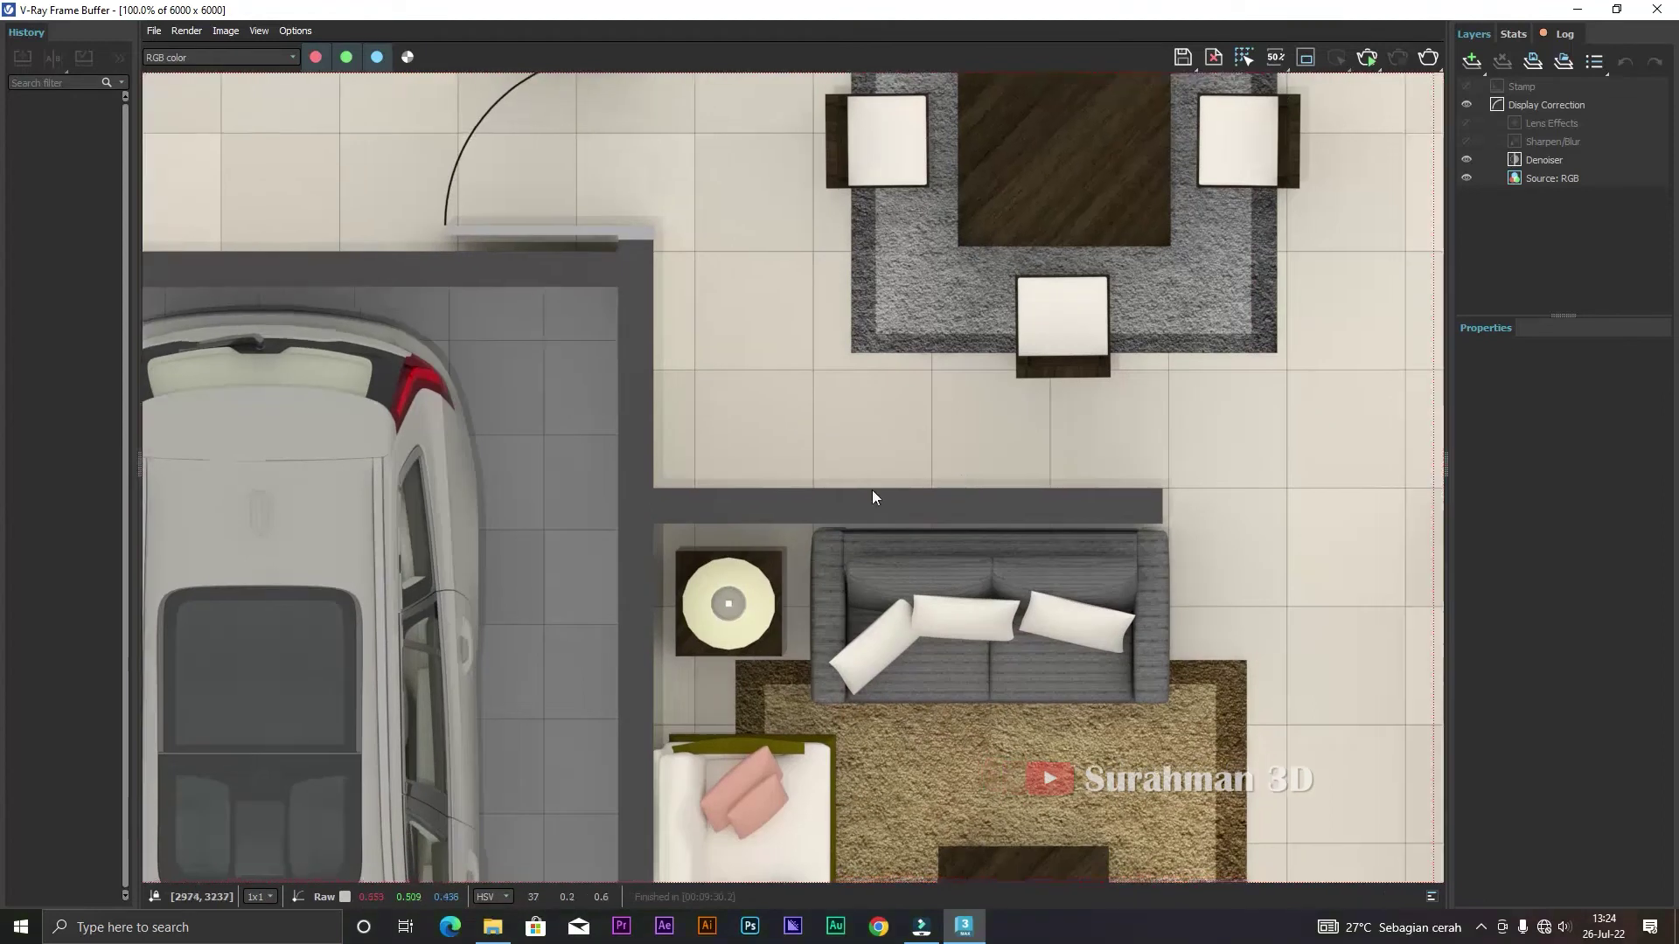
middle_drag(873, 496, 763, 524)
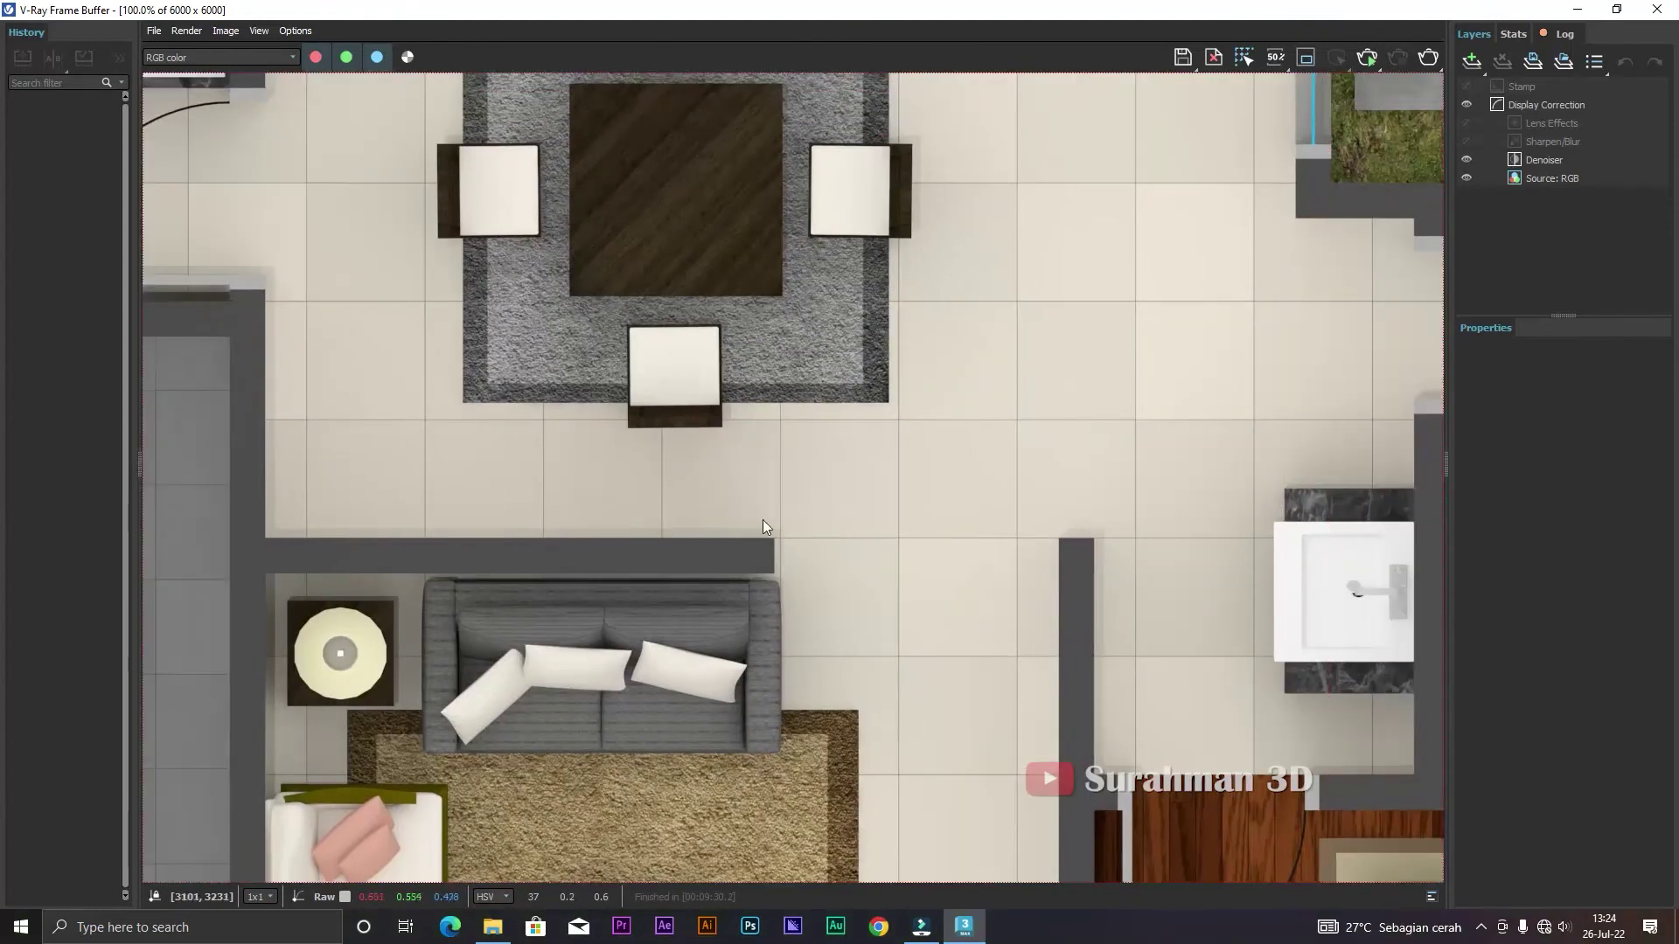
middle_drag(1070, 566, 810, 531)
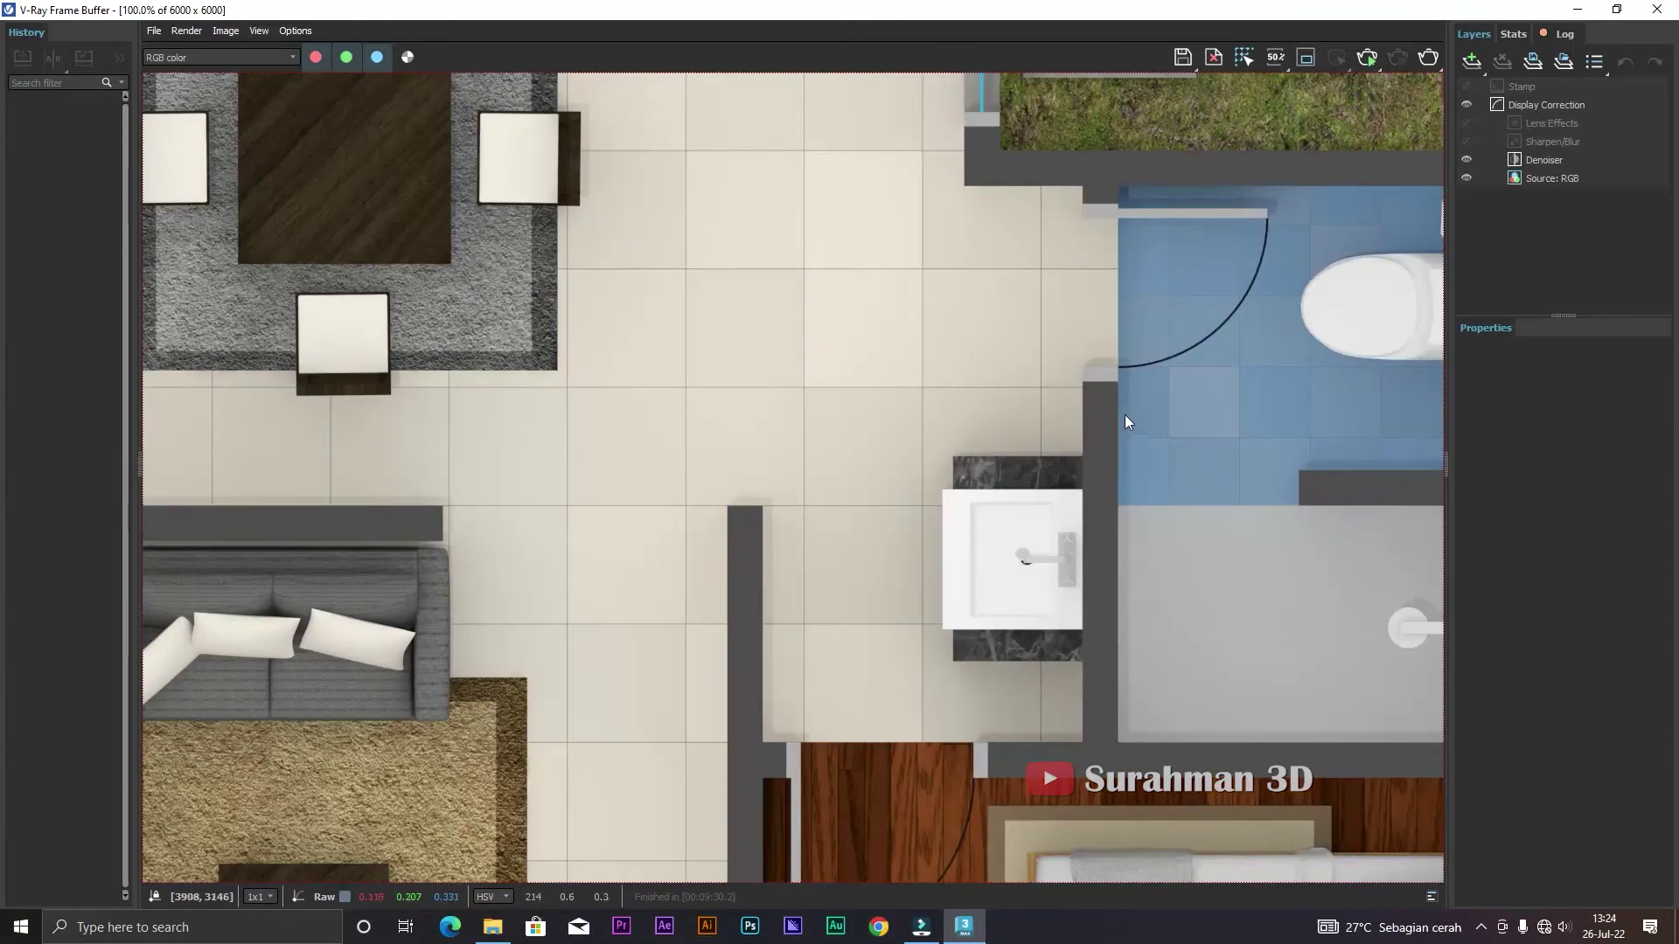
middle_drag(1125, 415, 1186, 512)
- Zoom and pan the render toward the hallway door and sofa
scroll(1156, 480, down, 2)
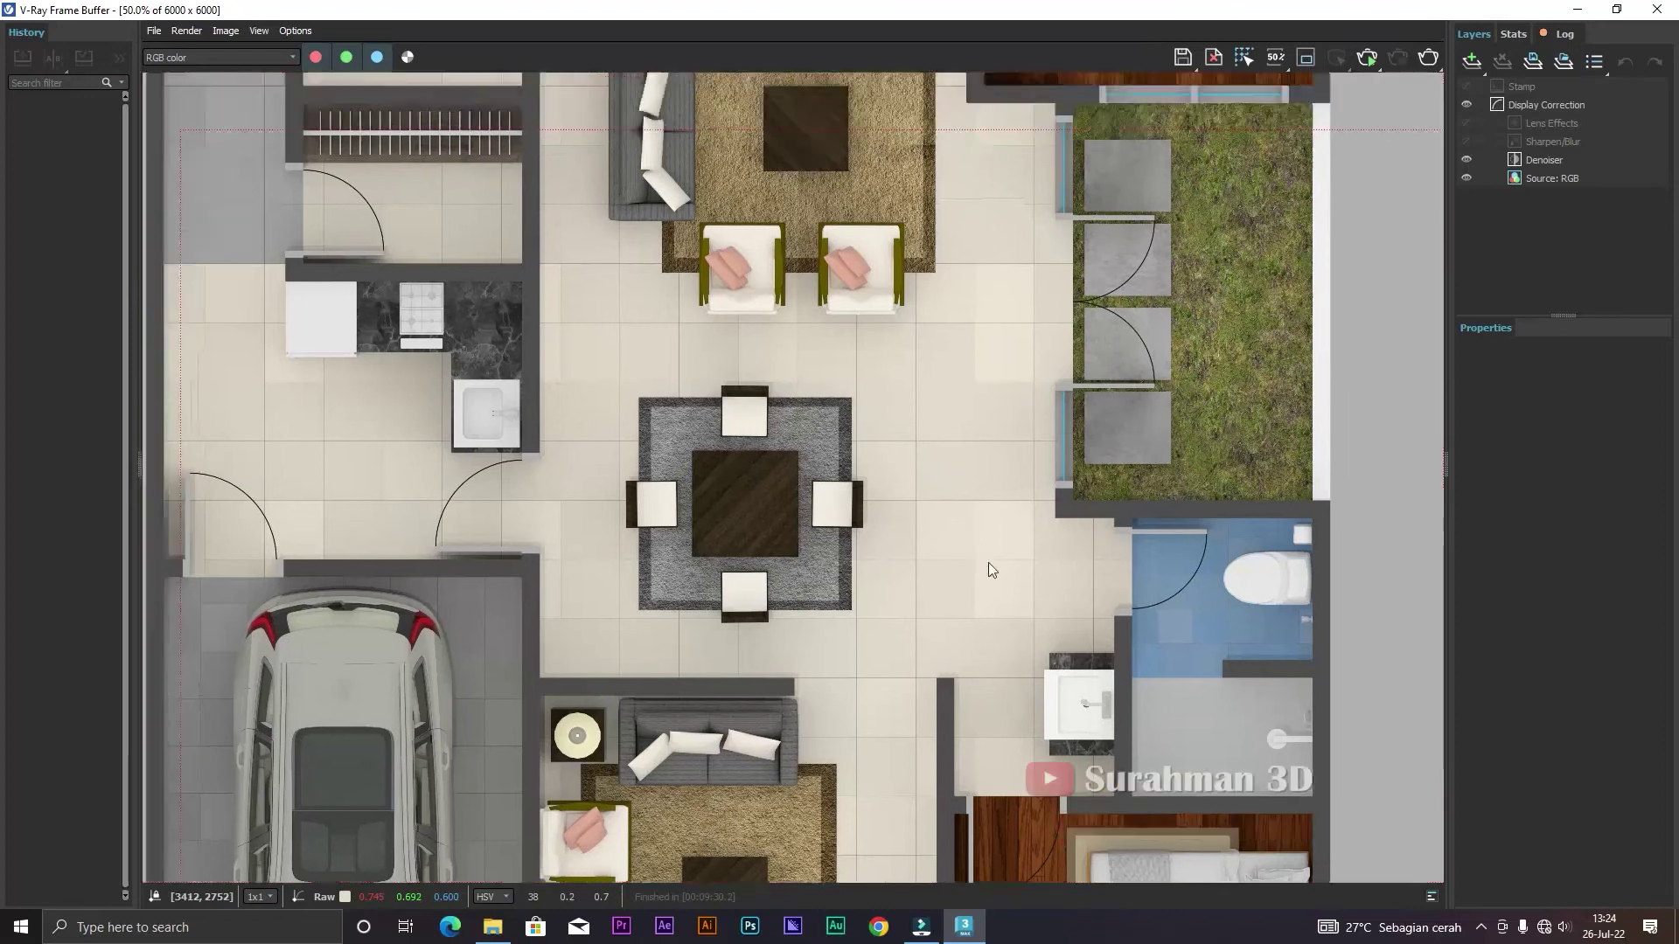
scroll(358, 374, up, 4)
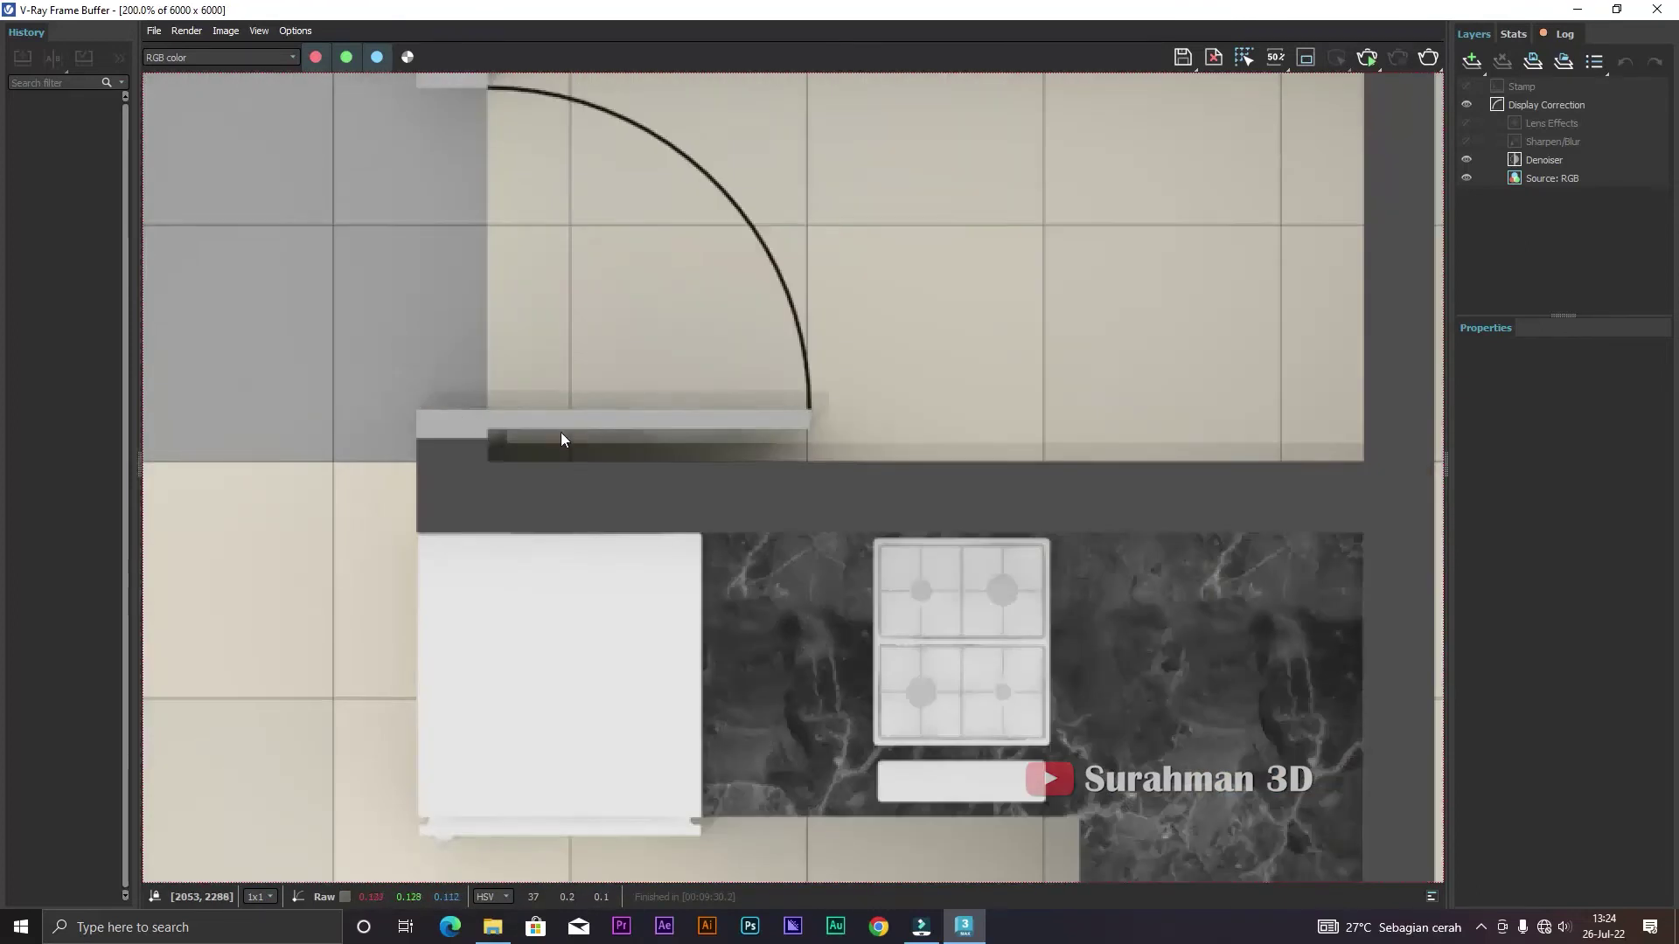
scroll(559, 432, down, 2)
middle_drag(611, 397, 486, 601)
mouse_move(551, 485)
middle_down()
mouse_move(586, 527)
mouse_move(592, 787)
middle_up()
scroll(605, 474, down, 4)
scroll(833, 654, up, 2)
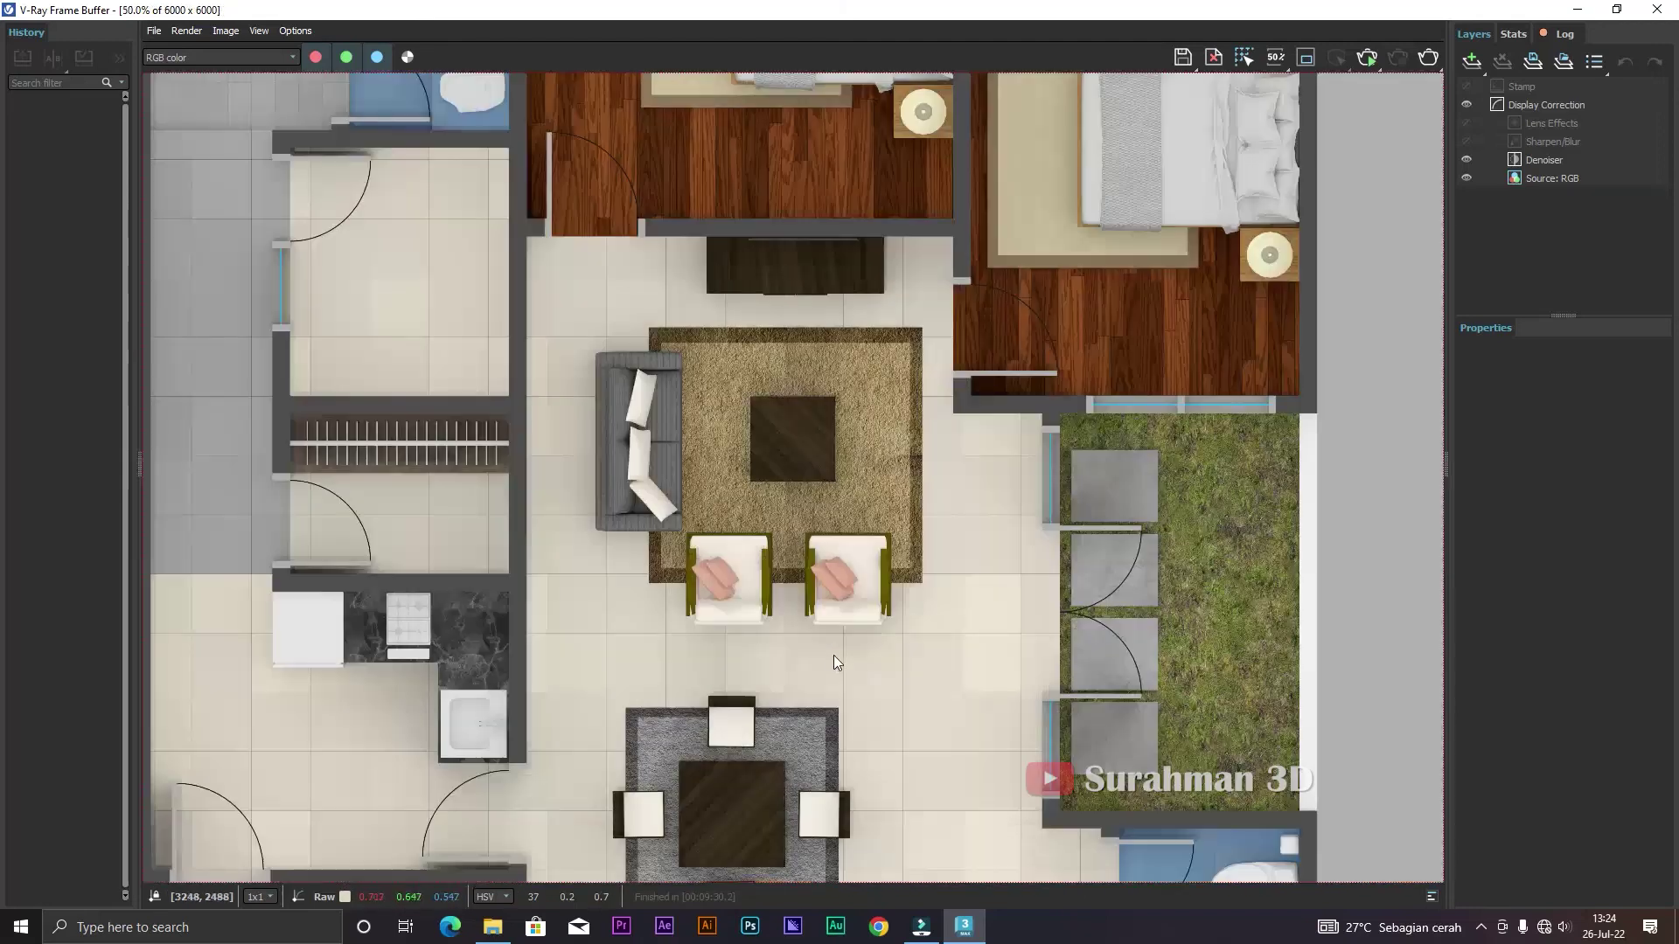
- Restore the frame buffer to a floating window and inspect the living room and bathroom
mouse_move(874, 8)
mouse_down()
mouse_move(866, 246)
mouse_move(1180, 4)
mouse_up()
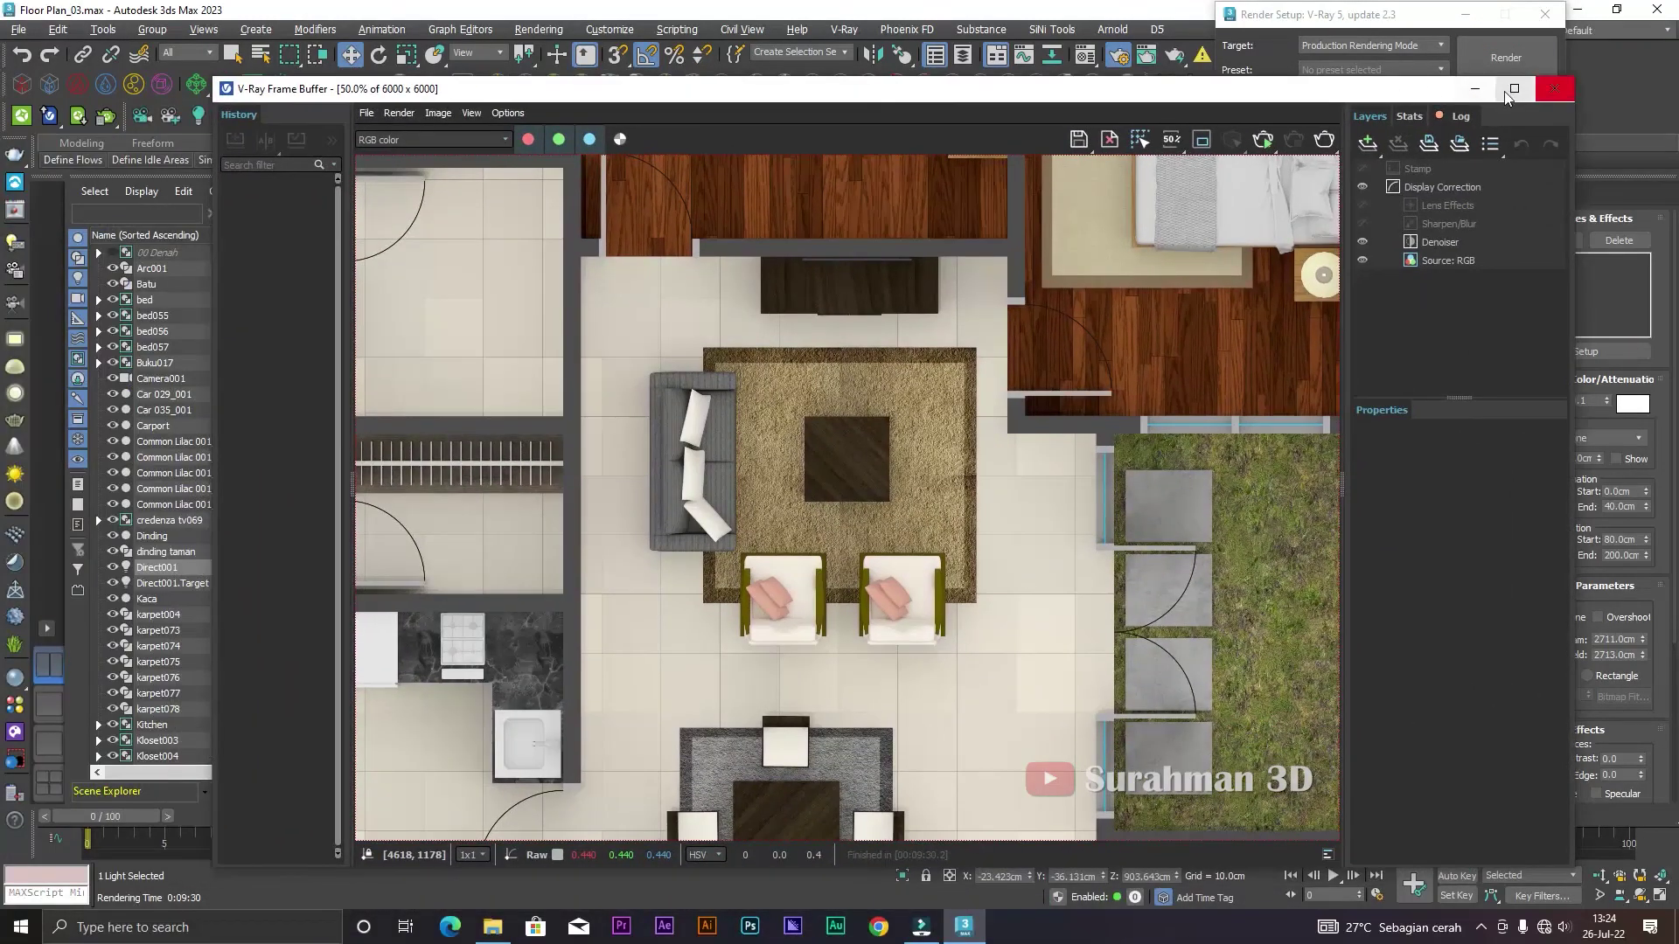
scroll(1039, 483, up, 2)
scroll(1043, 485, down, 1)
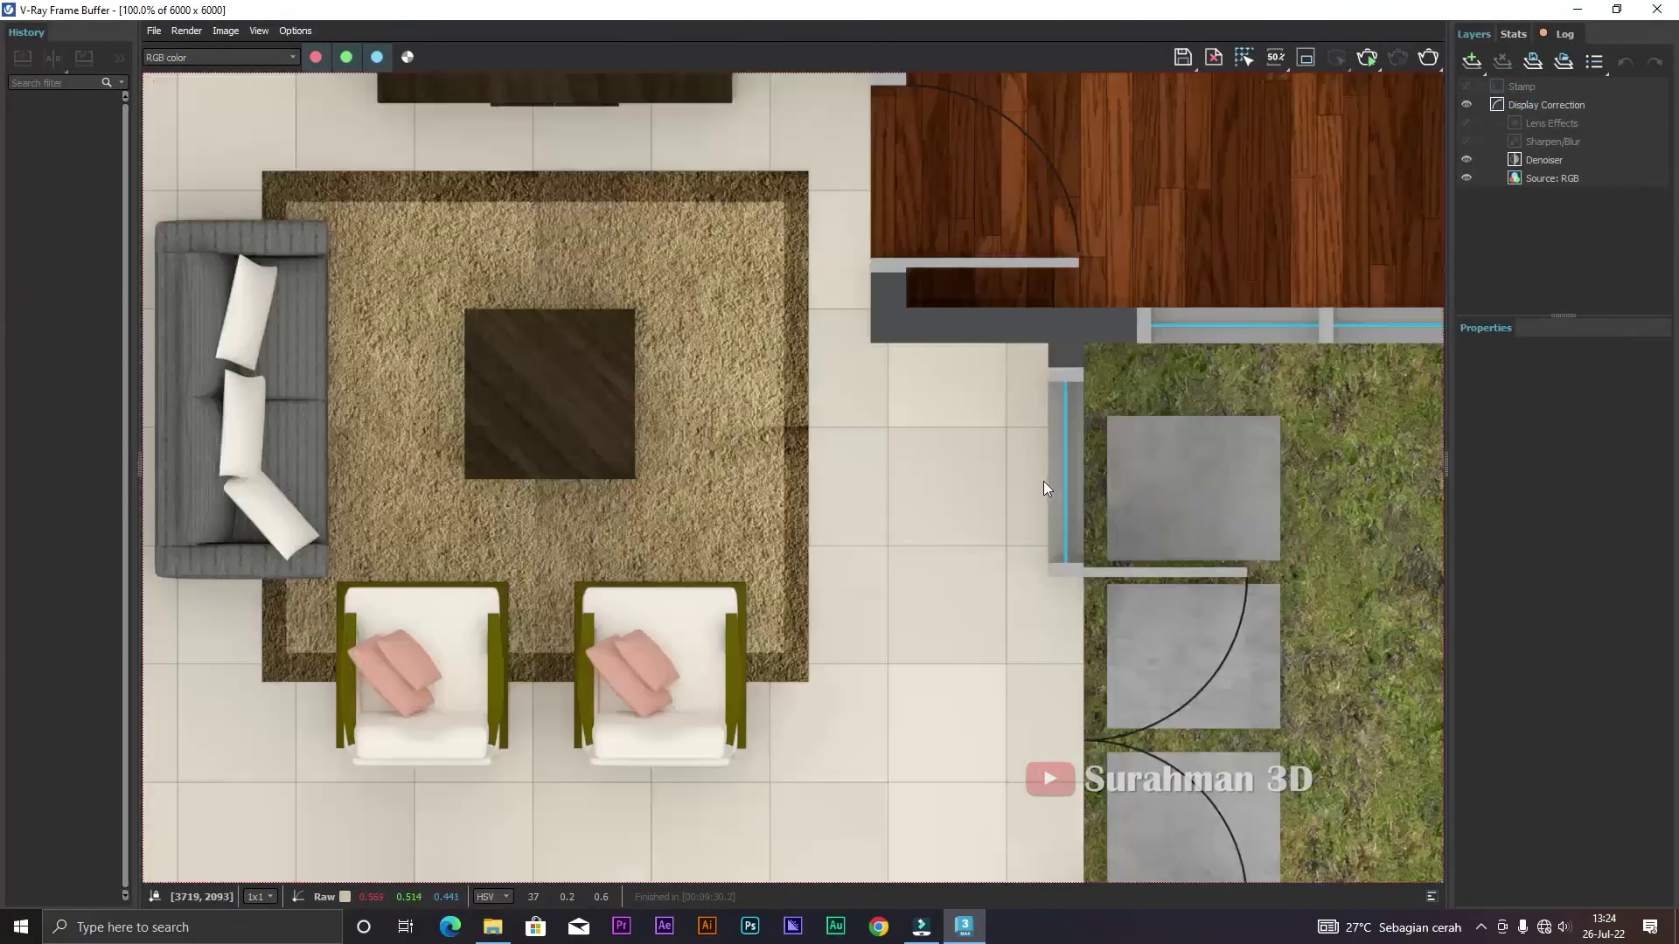
mouse_move(645, 405)
mouse_down()
mouse_move(1012, 603)
mouse_move(1169, 845)
mouse_up()
drag(775, 426, 974, 688)
scroll(800, 487, up, 2)
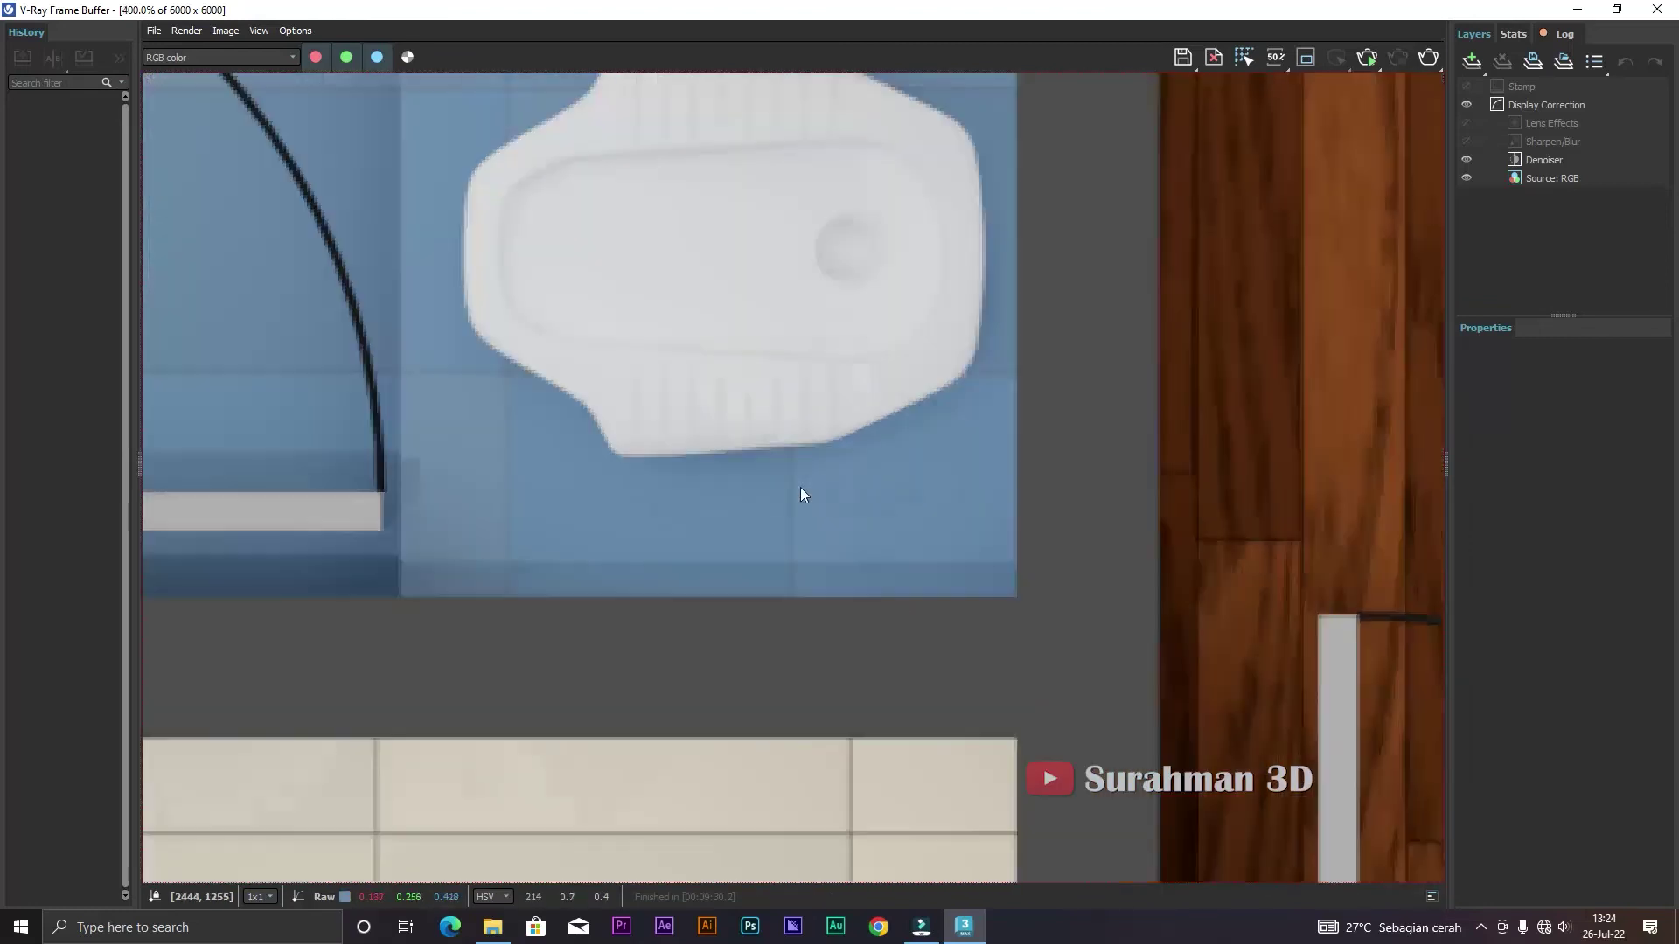
scroll(794, 484, down, 2)
scroll(837, 459, down, 1)
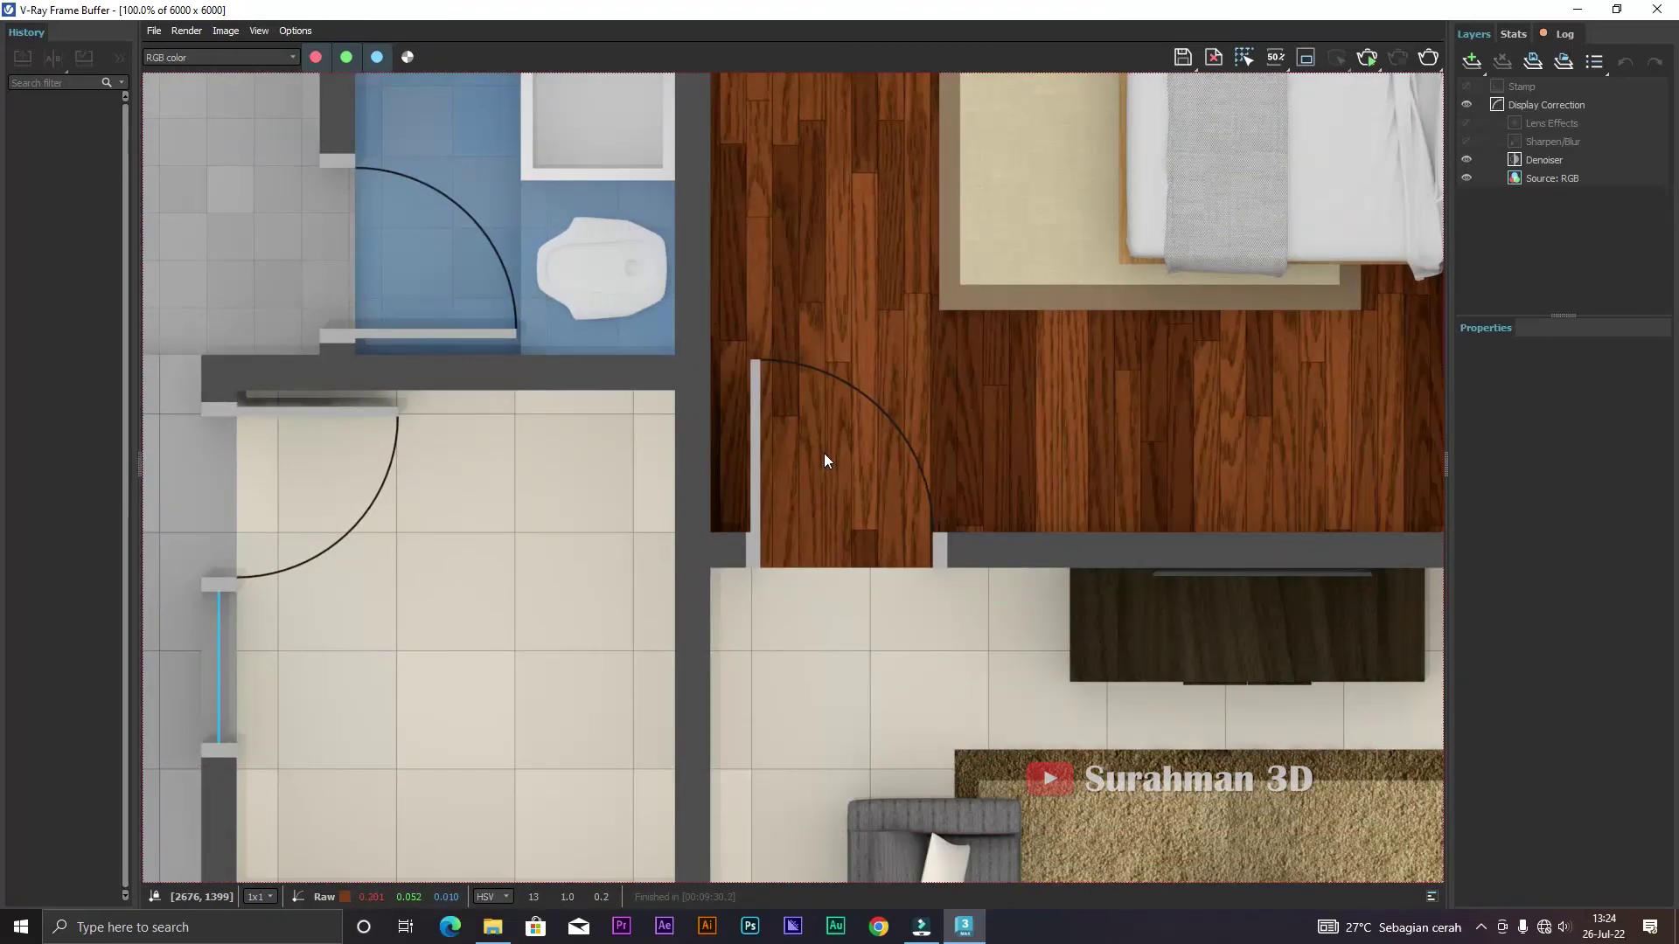
- Centre the living room in the render and zoom to check its details
drag(876, 526, 761, 347)
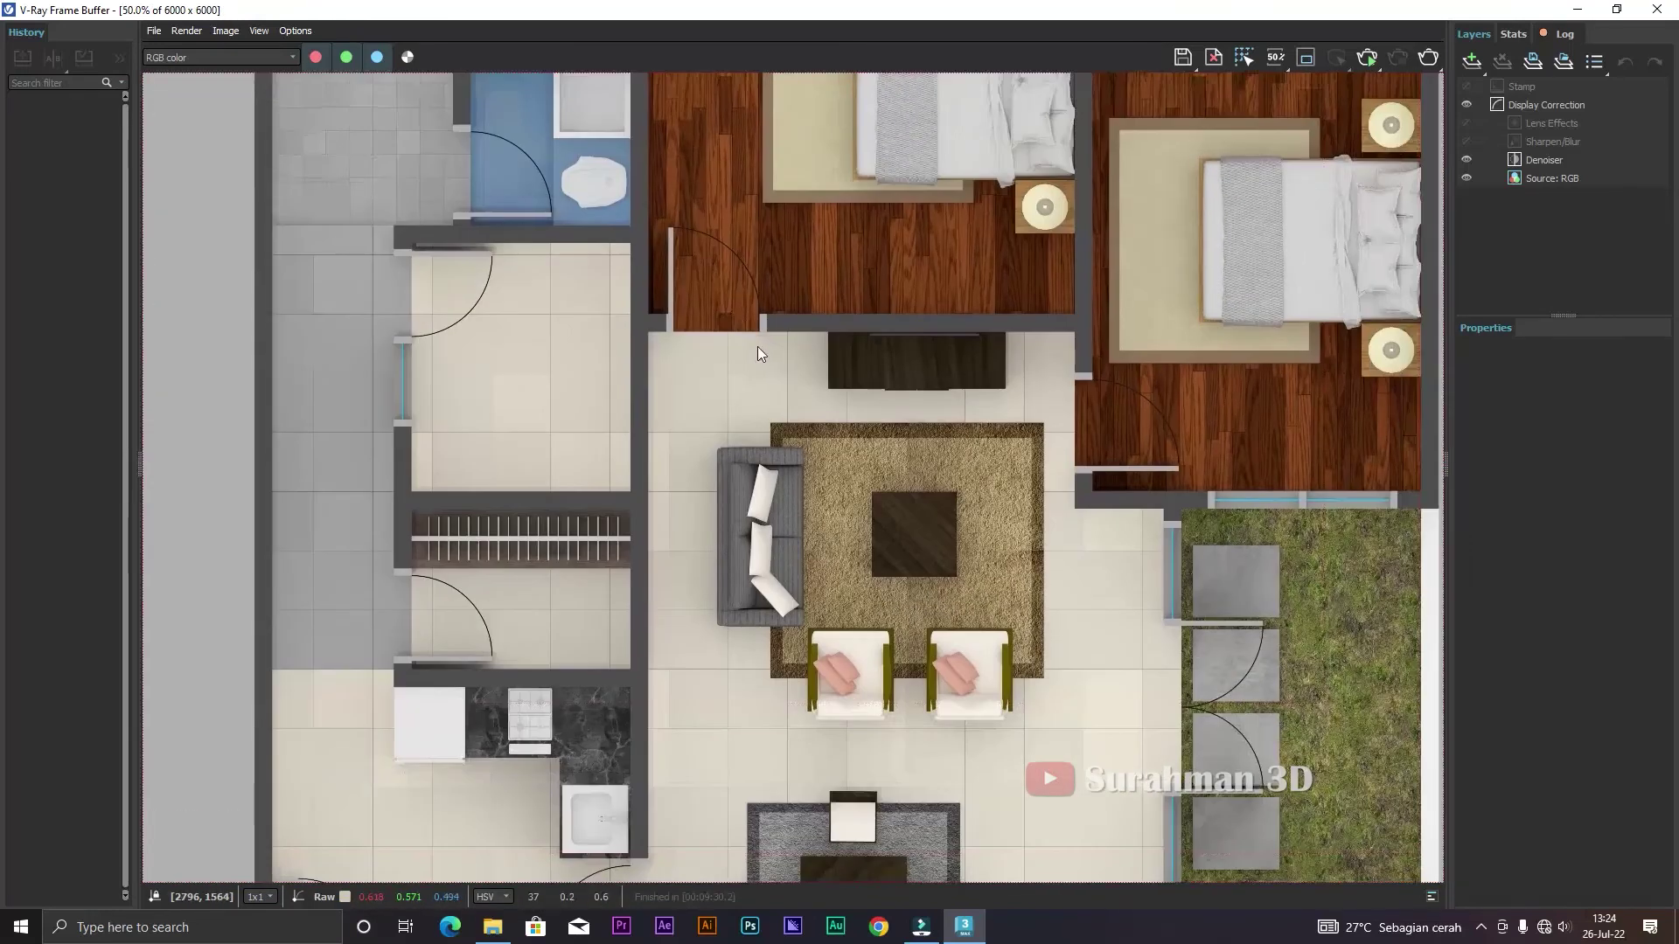
drag(919, 473, 857, 365)
scroll(857, 366, down, 2)
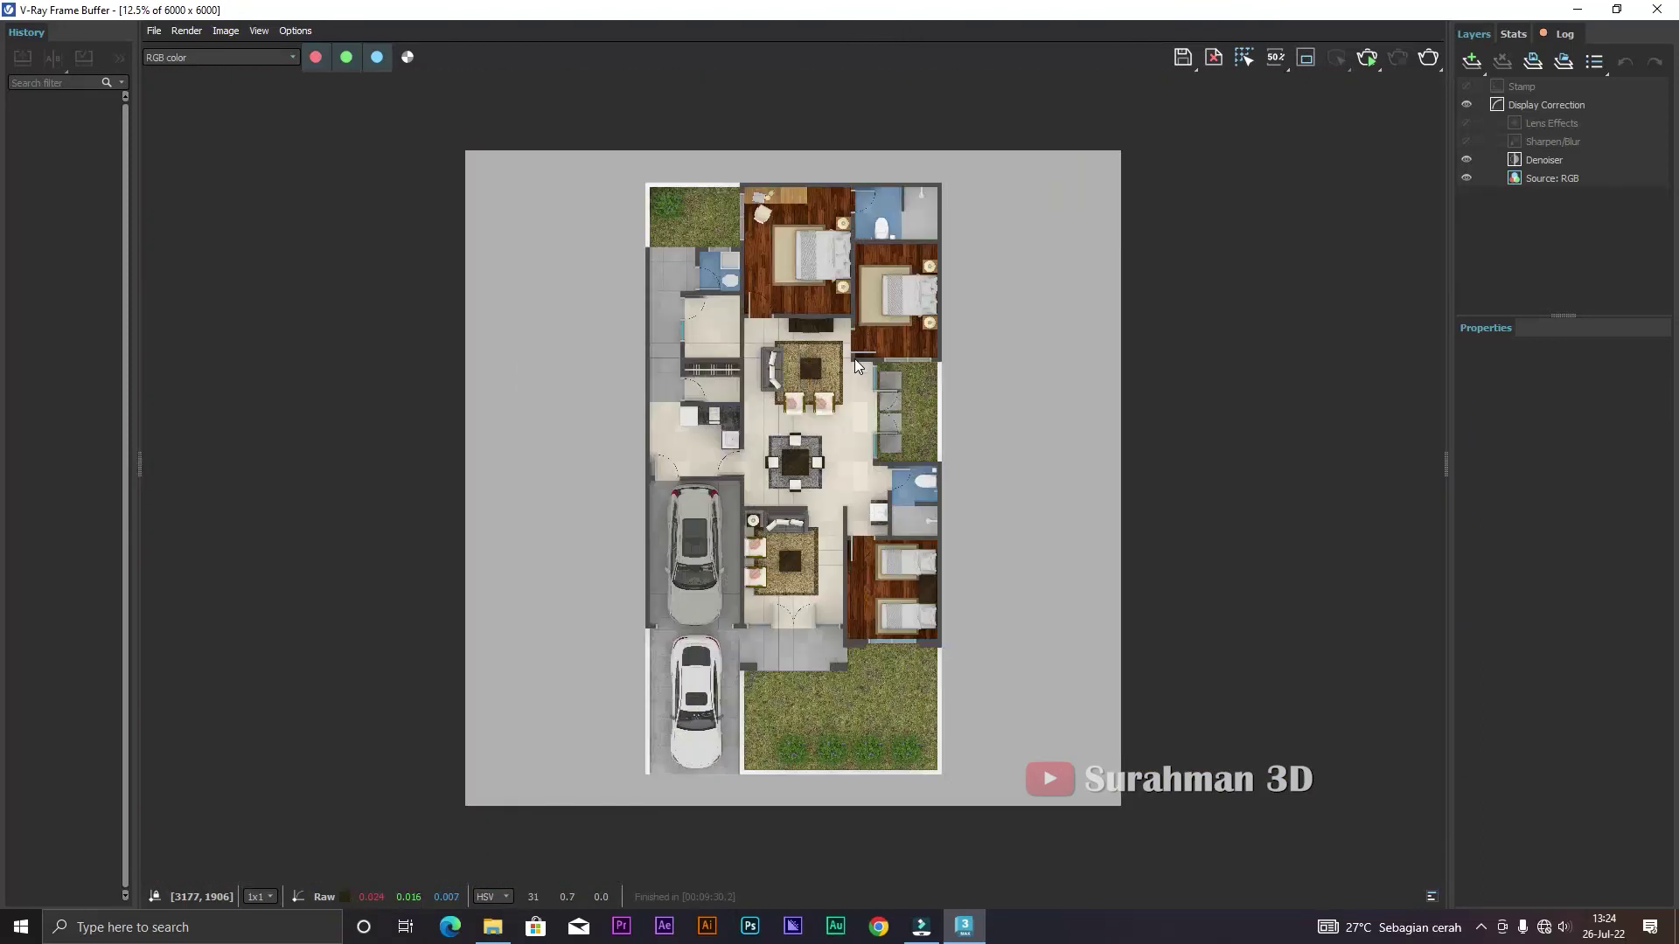
scroll(854, 359, up, 1)
scroll(860, 396, down, 1)
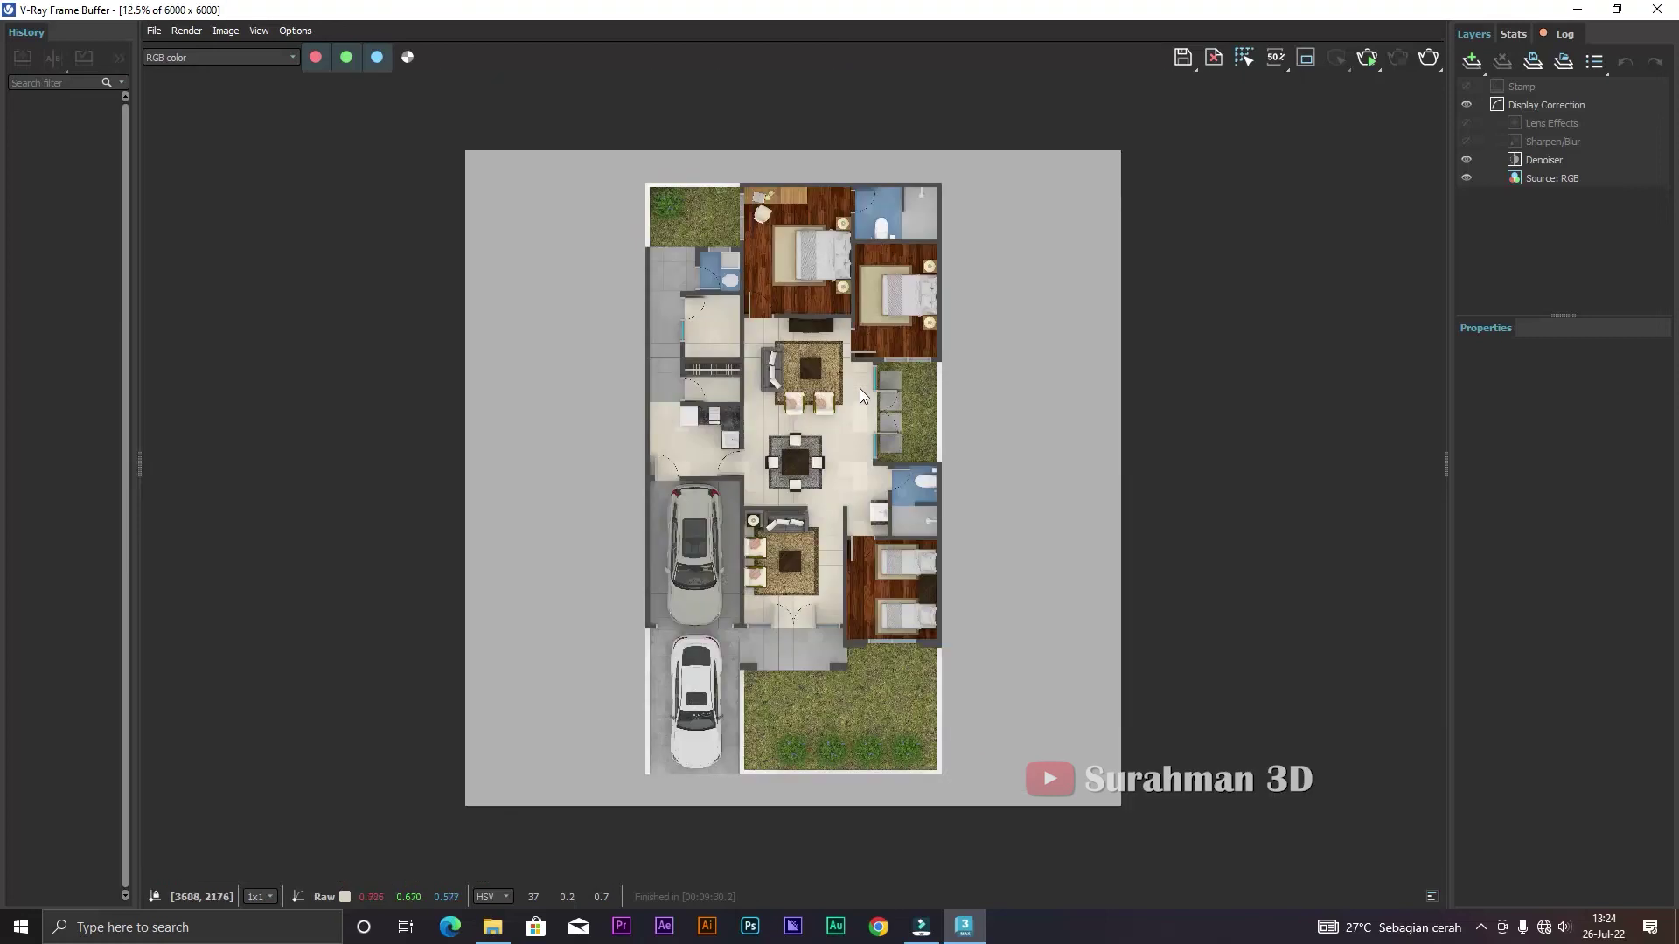